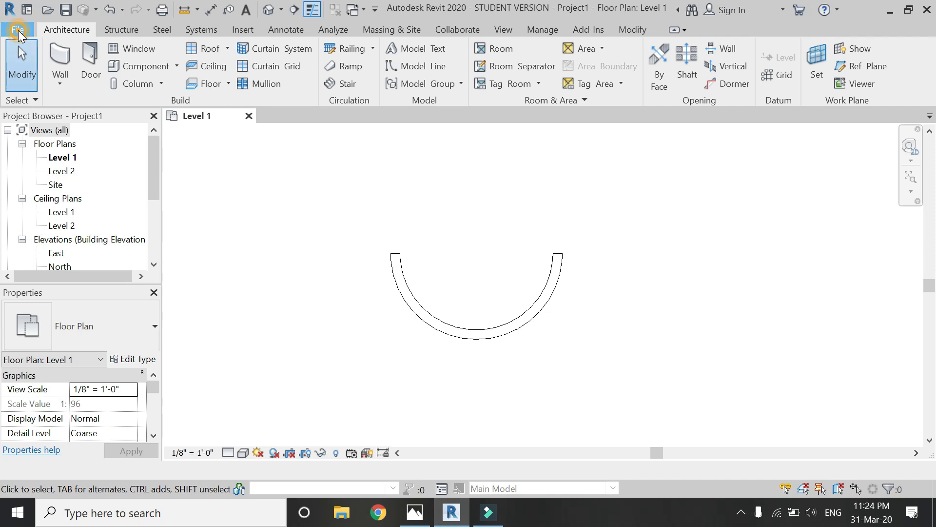
Create a new family from the Window template (Window.rft).
mouse_move(44, 88)
click(164, 129)
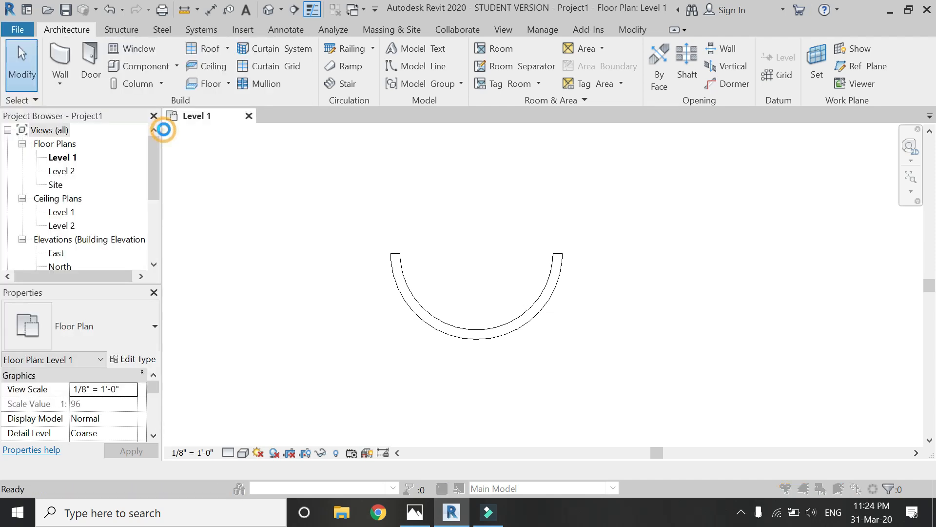
click(438, 287)
key(w)
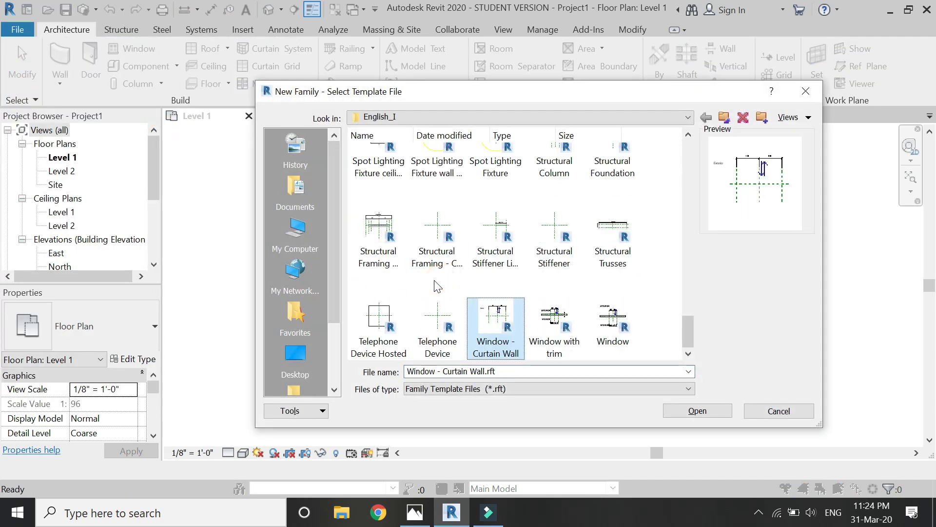
click(613, 322)
click(678, 410)
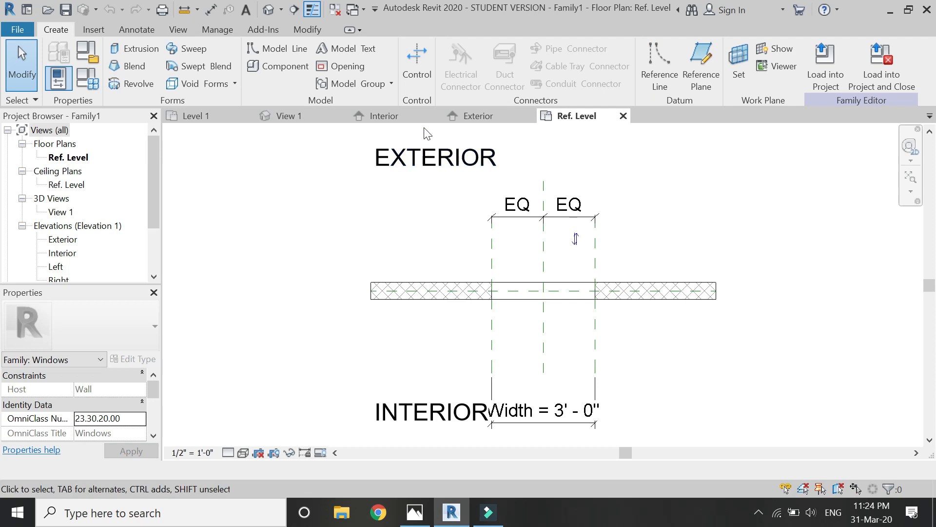
In the Exterior elevation, edit the opening cut's boundary and delete its top line.
click(476, 116)
click(546, 285)
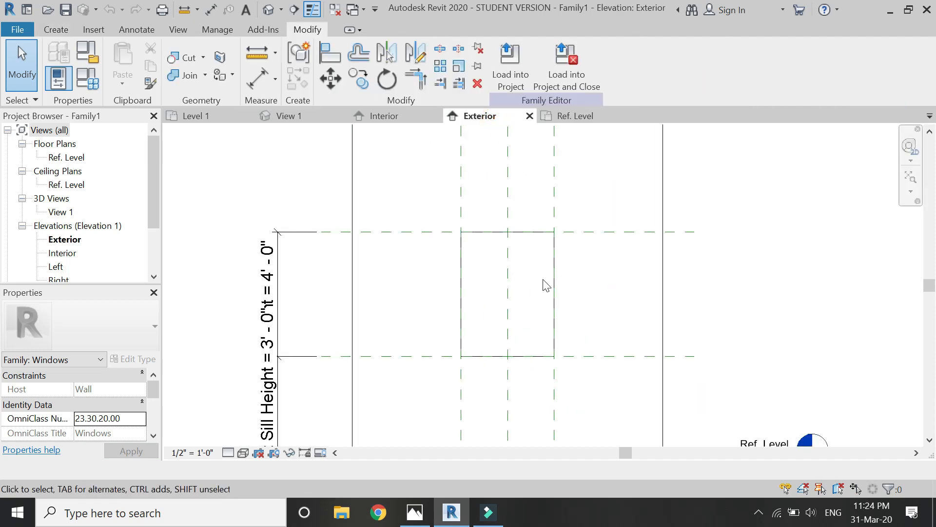
click(536, 233)
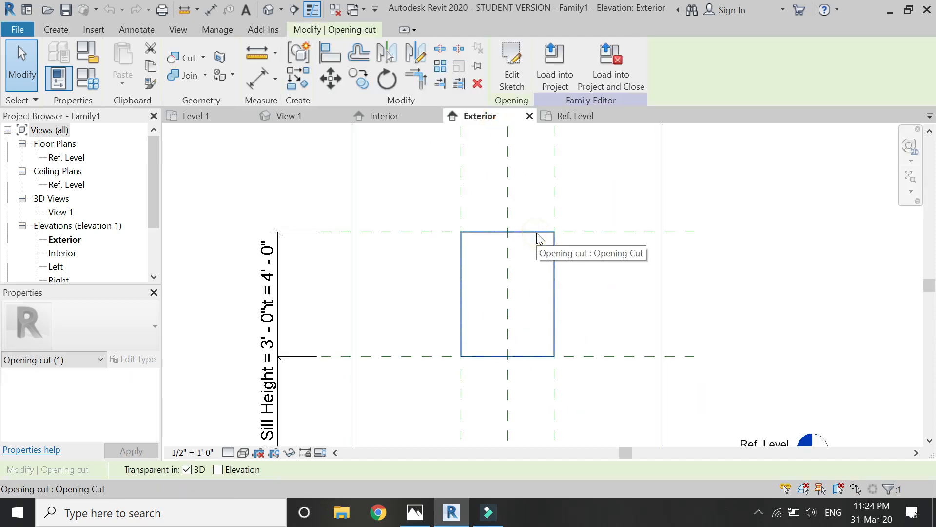
double_click(537, 233)
click(536, 233)
key(Delete)
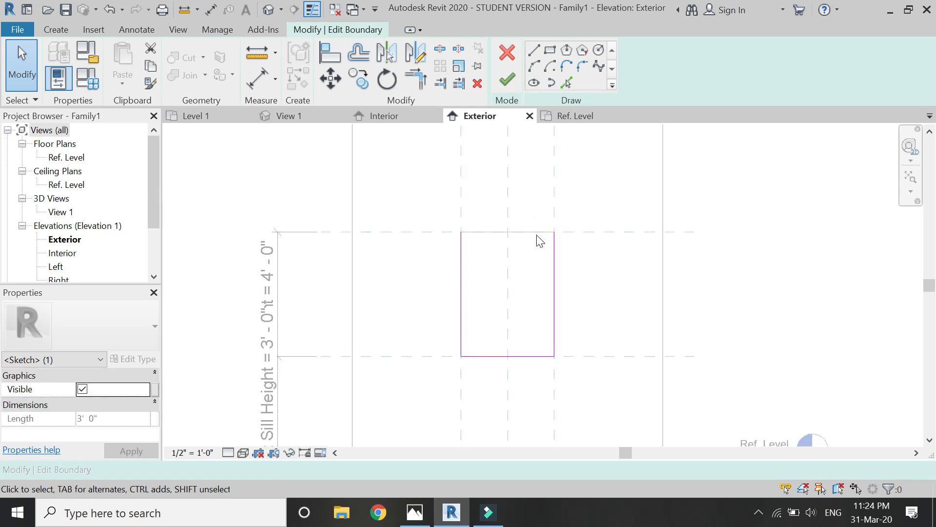
Close the opening boundary with a semicircular arc spanning the tops of both sides and finish the sketch.
click(534, 65)
click(461, 233)
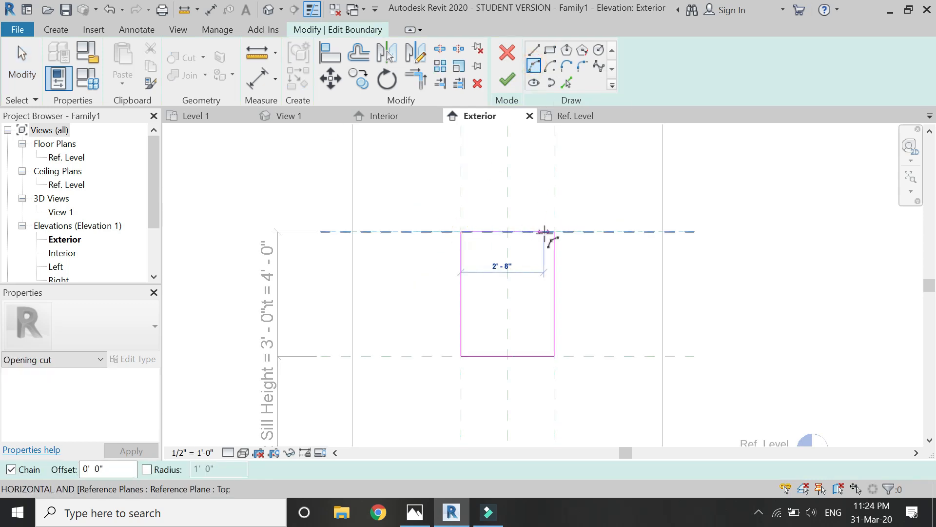
click(554, 232)
click(507, 185)
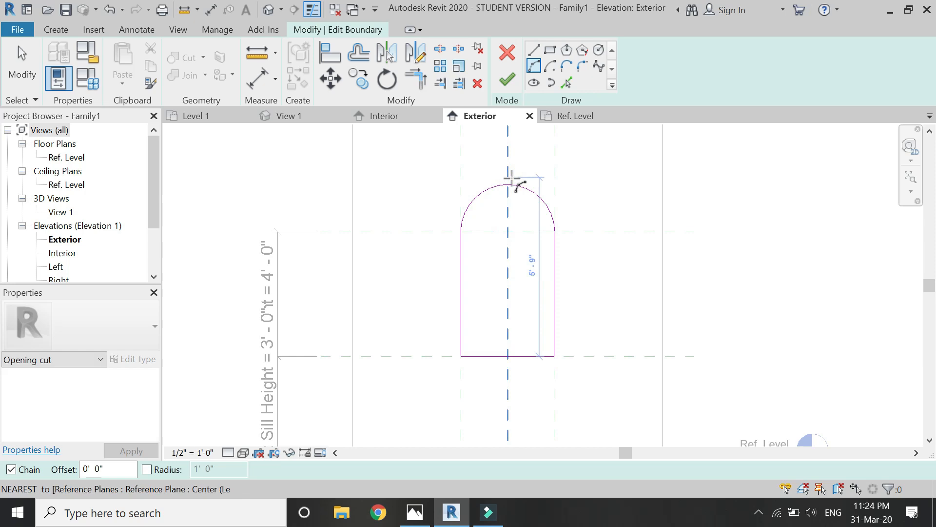
key(Escape)
key(Escape)
click(505, 85)
key(Escape)
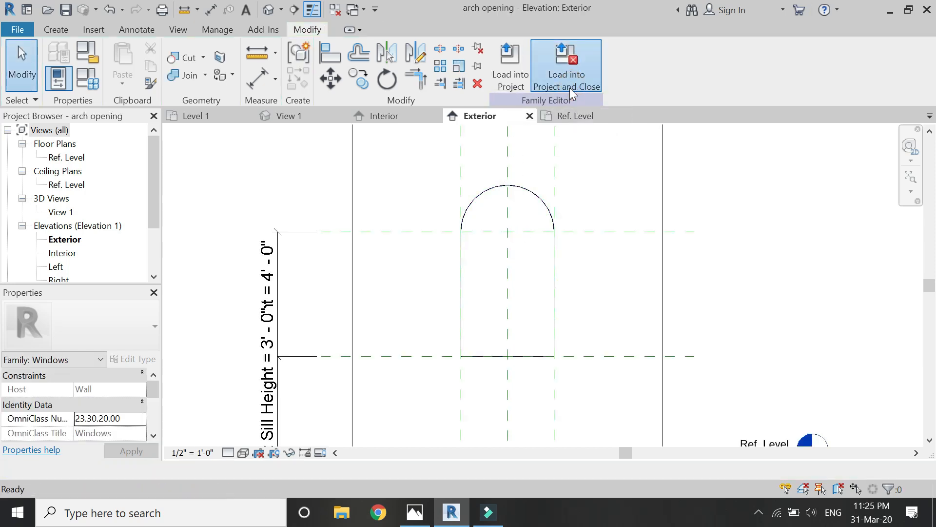
Load the arch opening family into the project, closing the family, and place it near the lowest point of the curved wall.
click(568, 81)
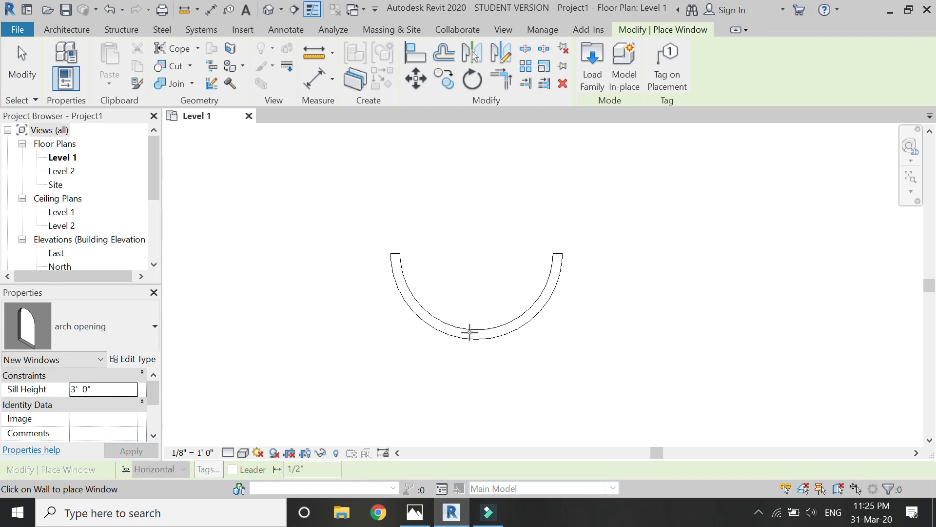
scroll(469, 334, up, 6)
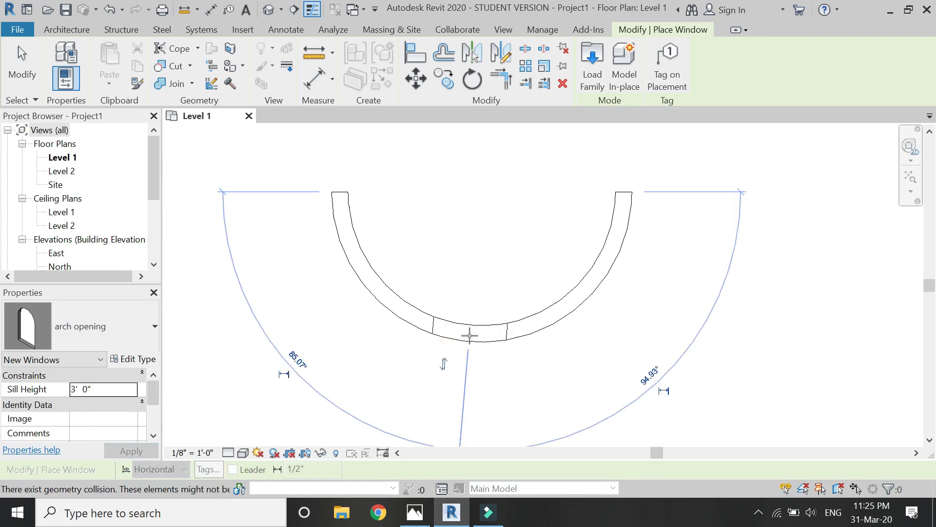
key(Escape)
key(Escape)
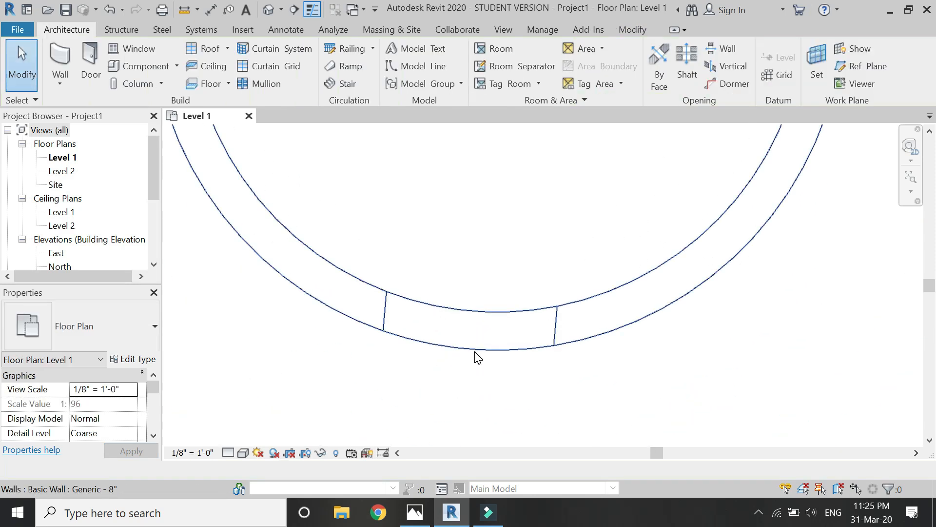
Examine how the arch opening window sits within the curved wall in the Level 1 plan.
click(474, 350)
scroll(396, 299, down, 3)
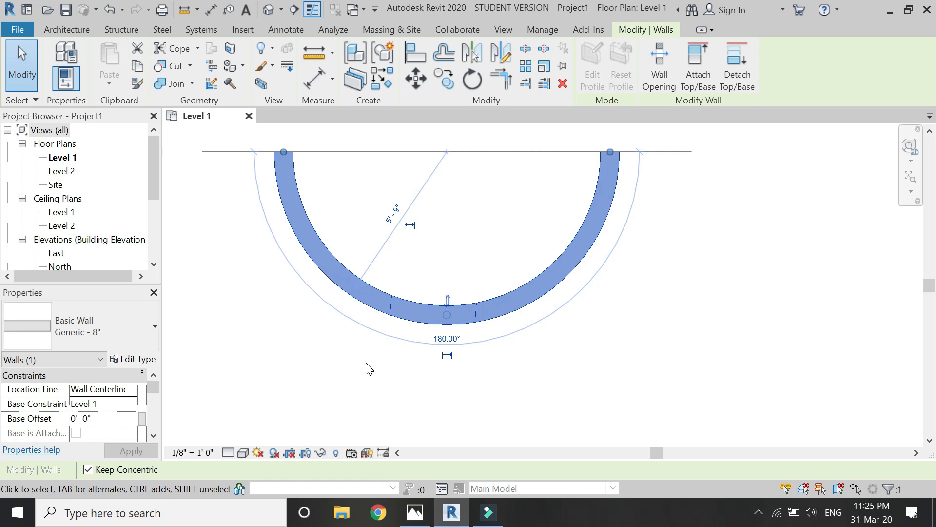
click(373, 346)
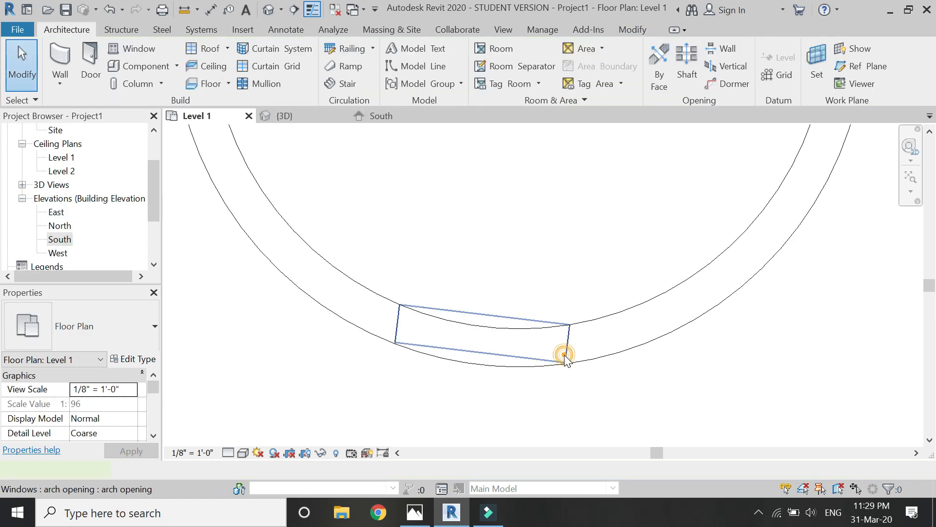
click(566, 359)
click(497, 372)
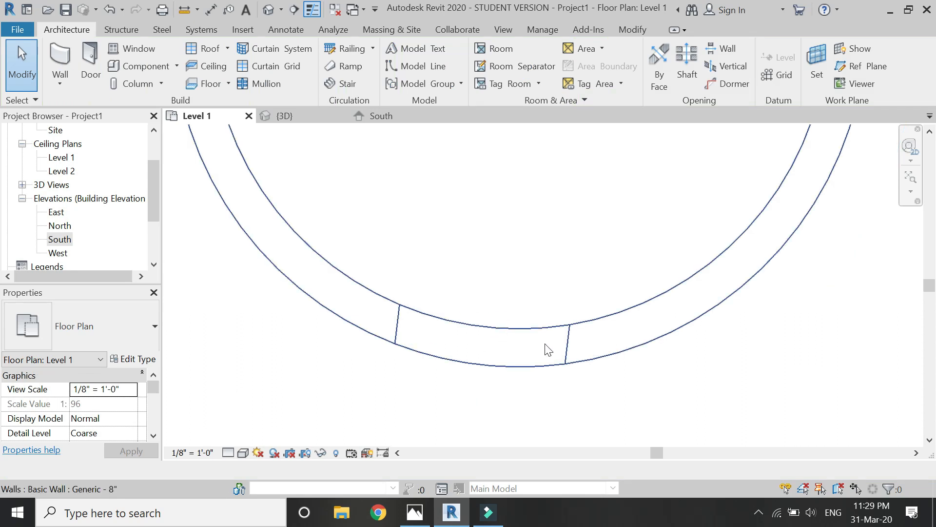
click(565, 350)
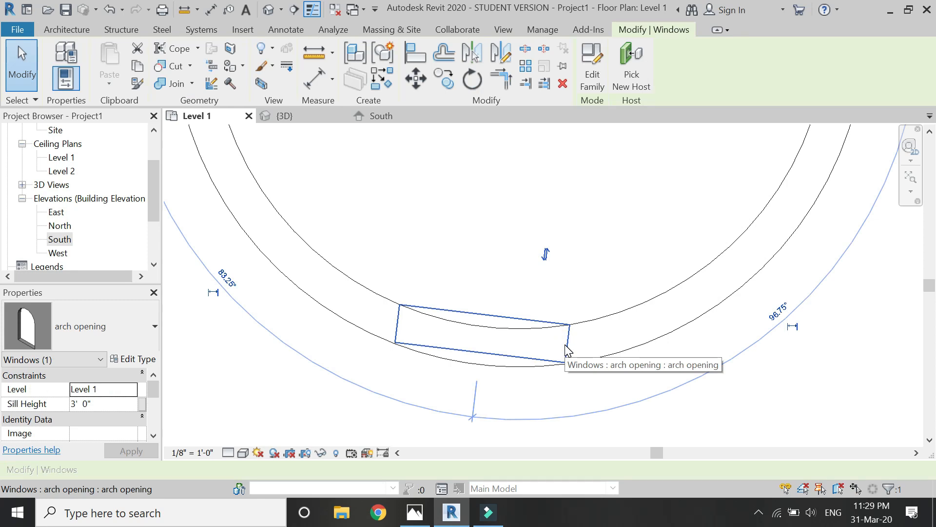
key(Escape)
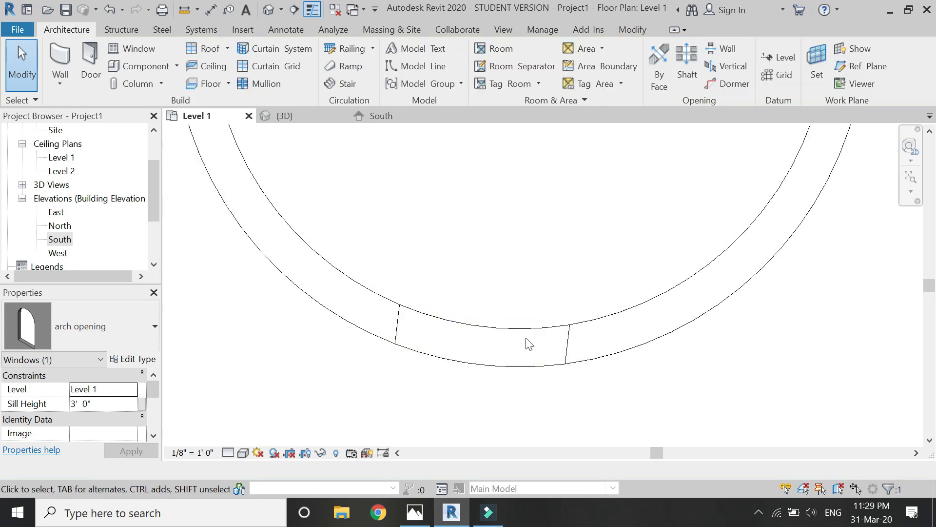
click(520, 333)
key(Escape)
Delete the arch opening window and the curved wall from the Level 1 plan.
click(571, 333)
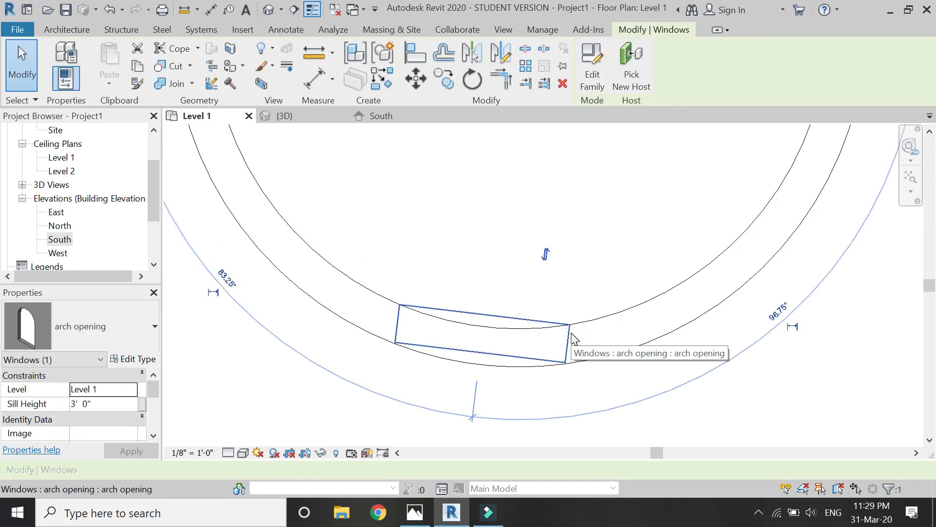
key(Escape)
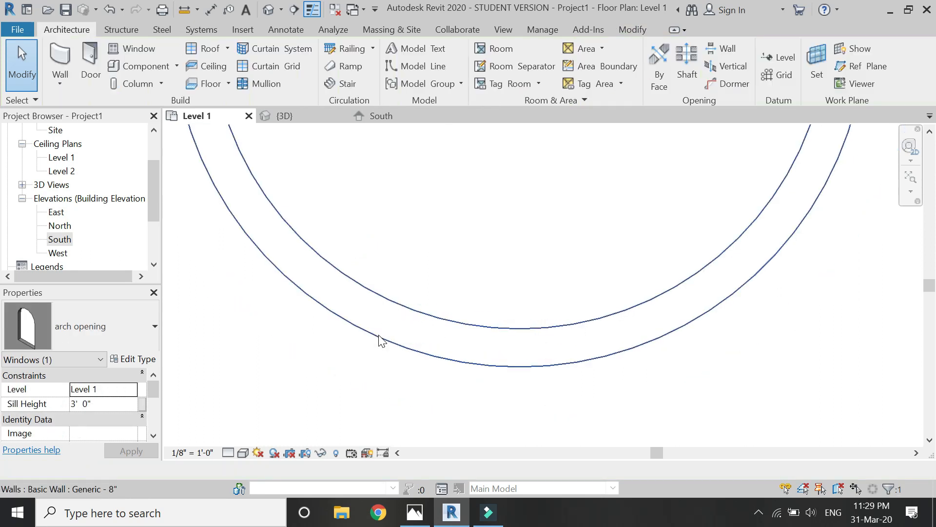
click(456, 320)
key(Delete)
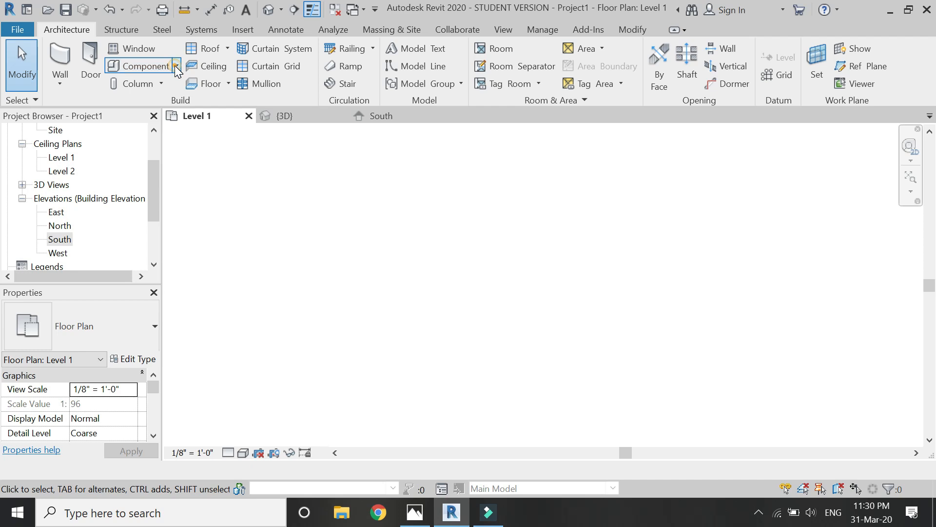
Start a new in-place model in the Walls family category.
click(174, 65)
click(165, 127)
scroll(83, 253, down, 5)
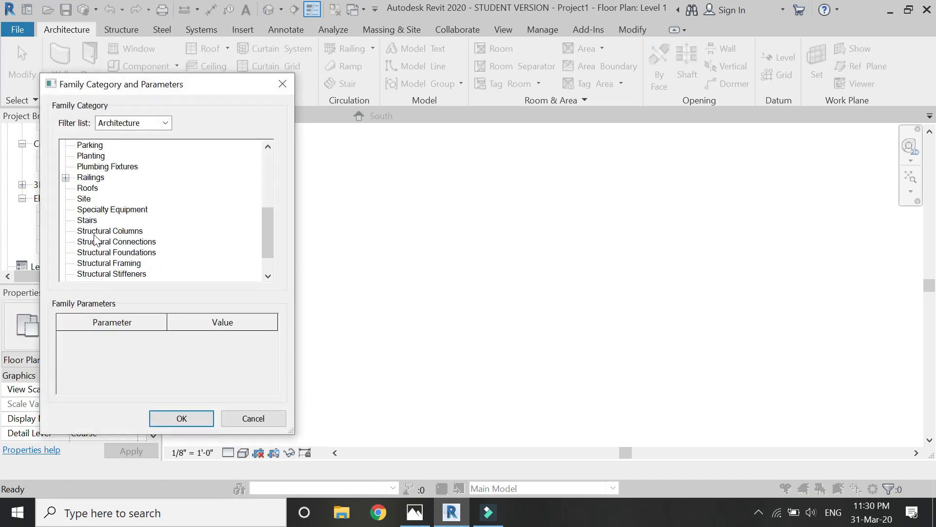
scroll(95, 239, down, 1)
click(188, 418)
click(465, 281)
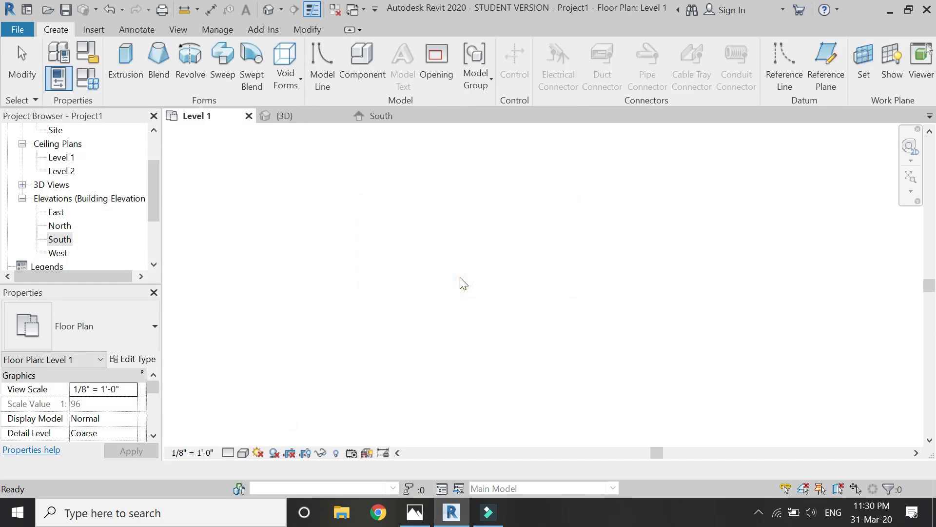
Start an extrusion and sketch a downward-bulging semicircular arc about 11' 5" wide.
click(125, 63)
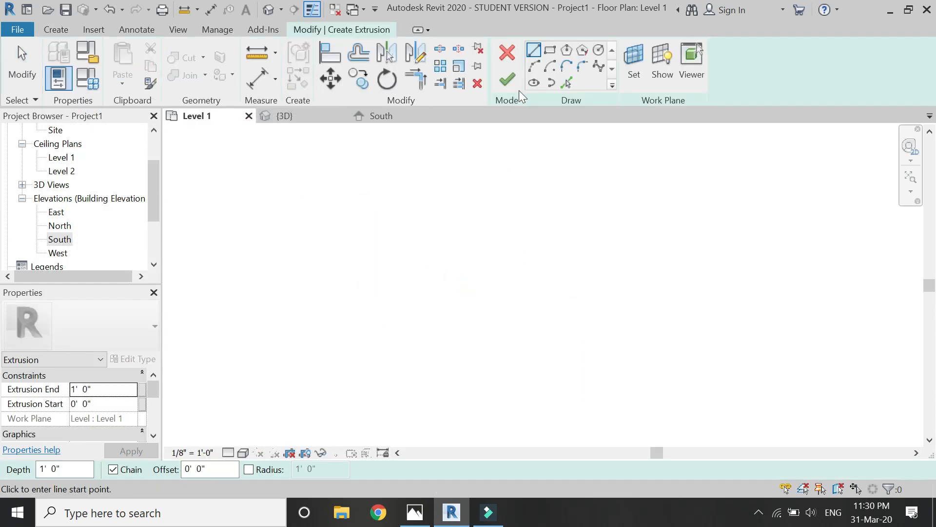
click(533, 65)
click(400, 292)
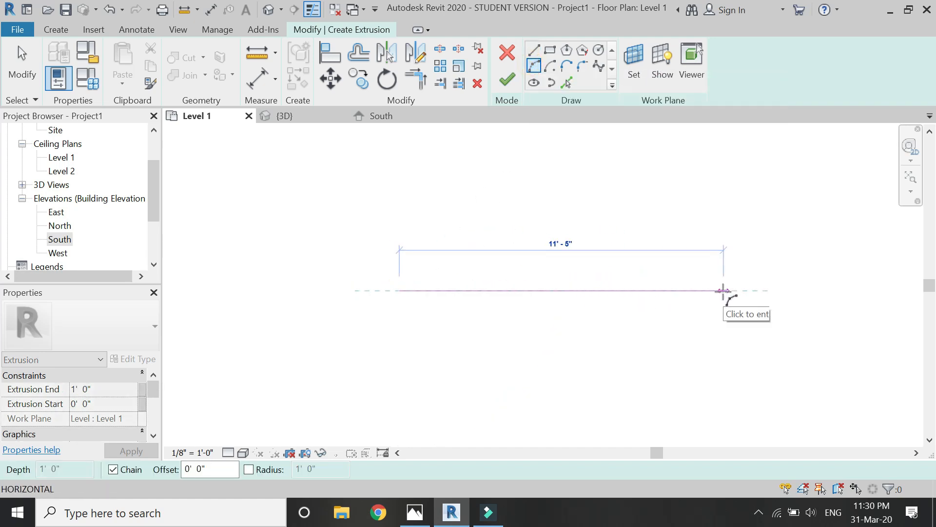
click(722, 292)
click(531, 444)
scroll(504, 257, down, 5)
scroll(534, 355, up, 4)
key(Escape)
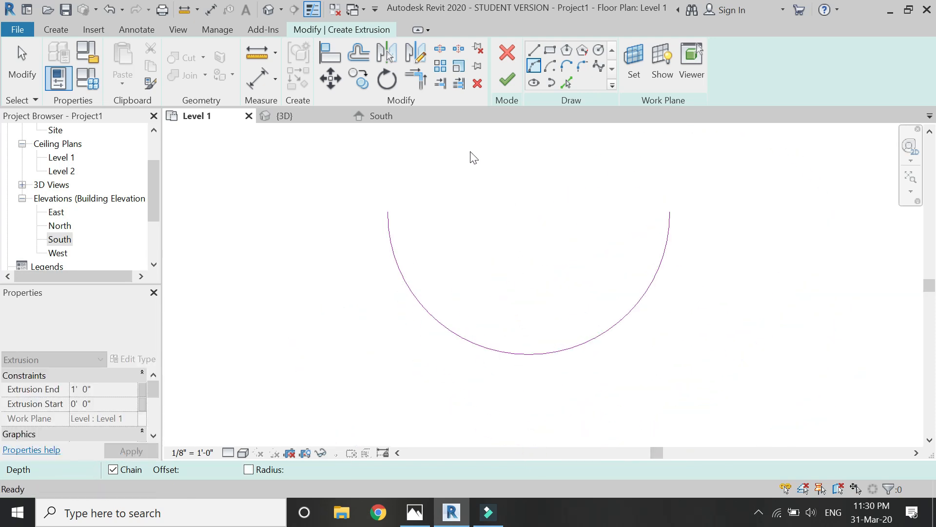
Offset a copy of the semicircular arc inward by 6".
key(o)
key(f)
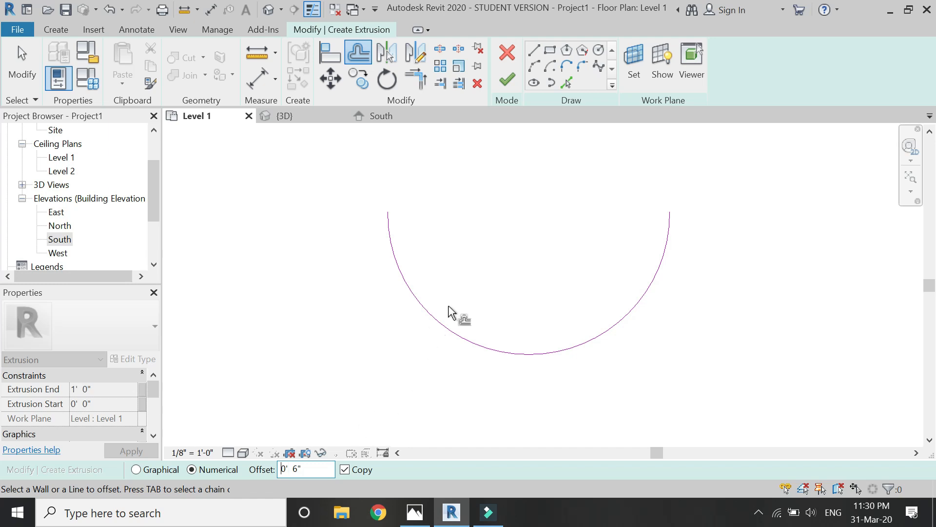
click(460, 330)
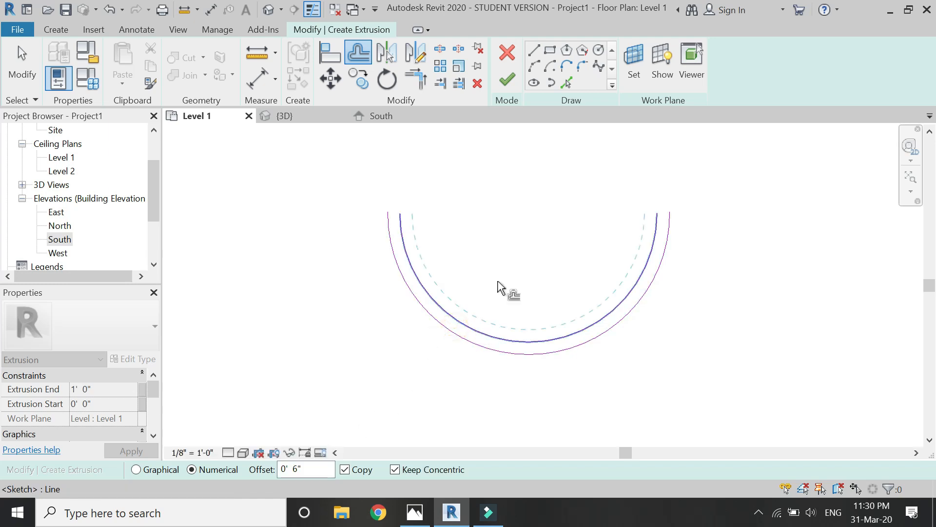
Join the two arcs with a straight line at each end to close the extrusion profile.
click(535, 50)
scroll(387, 198, up, 5)
click(411, 229)
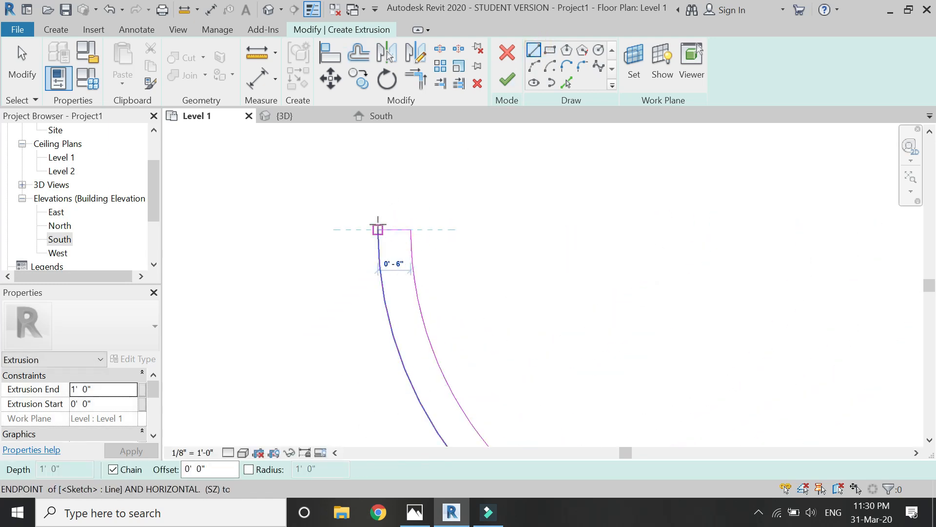
scroll(378, 224, down, 3)
scroll(376, 229, up, 6)
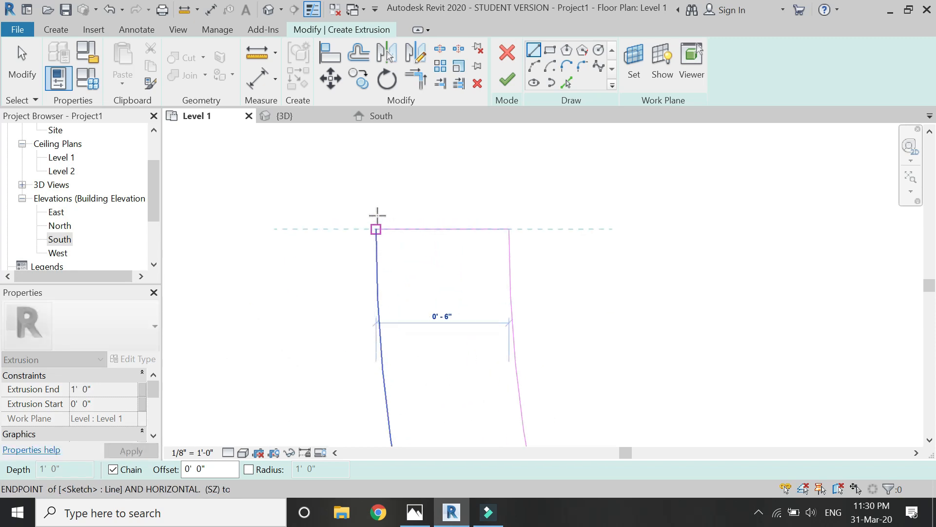
click(376, 229)
scroll(326, 239, down, 5)
scroll(880, 232, up, 4)
click(684, 246)
click(741, 245)
scroll(561, 303, down, 5)
key(Escape)
Set the extrusion end to 10' 0" and finish the extrusion.
click(105, 387)
text(1)
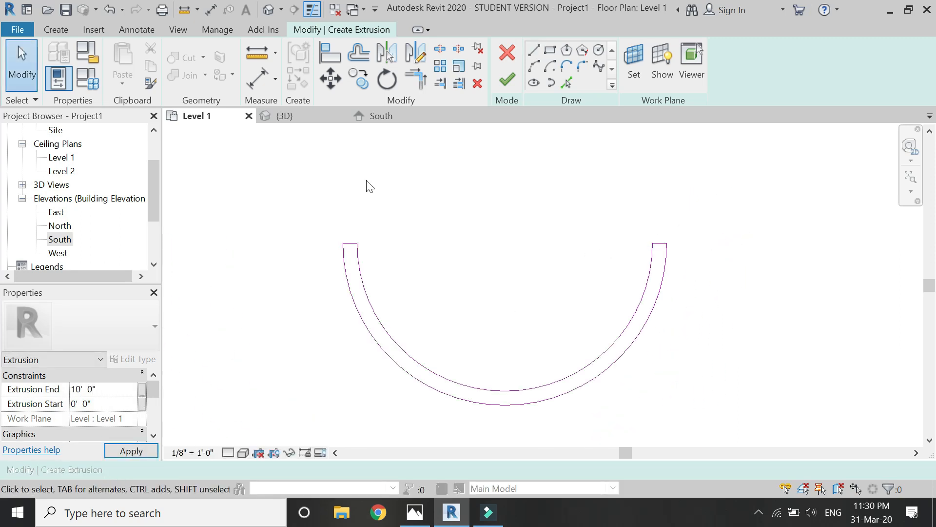
click(507, 79)
click(411, 304)
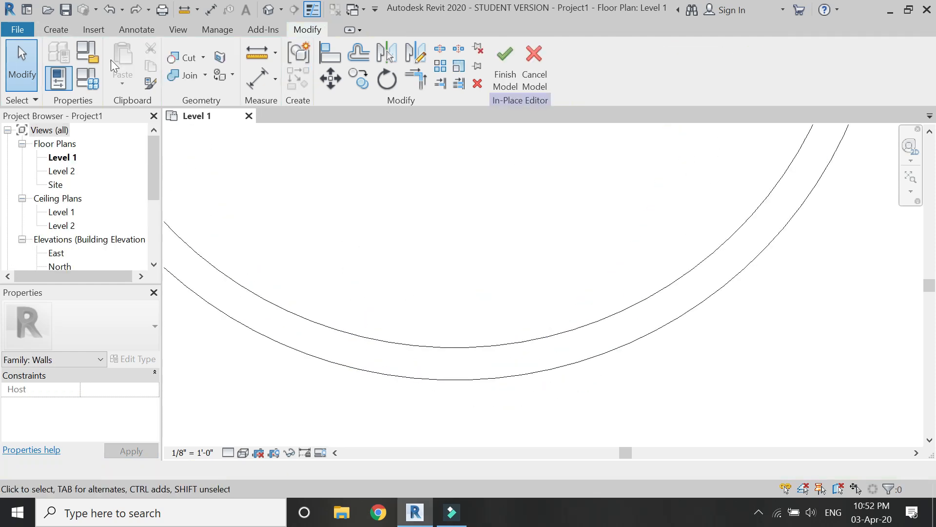
Draw two model lines across the curved wall's thickness, one on each side of its lowest point, marking the opening's edges.
click(56, 30)
click(350, 51)
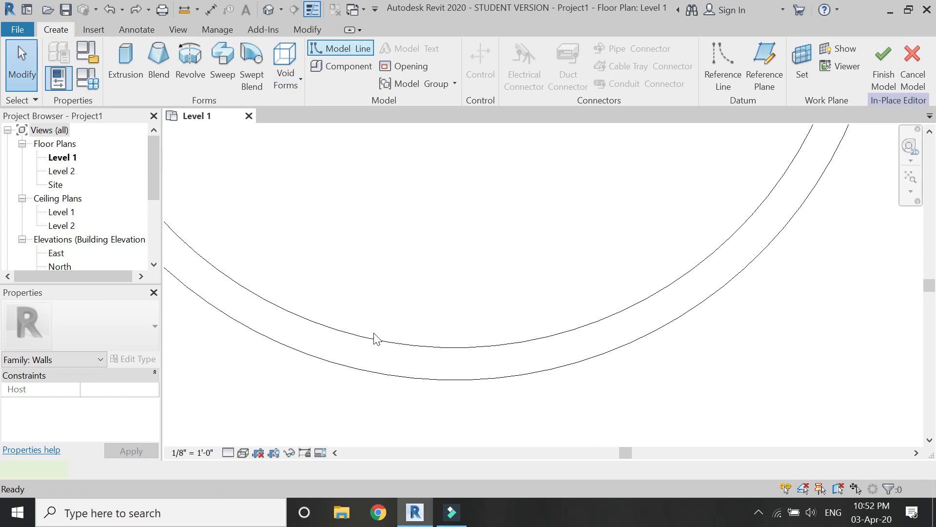
click(380, 339)
click(375, 371)
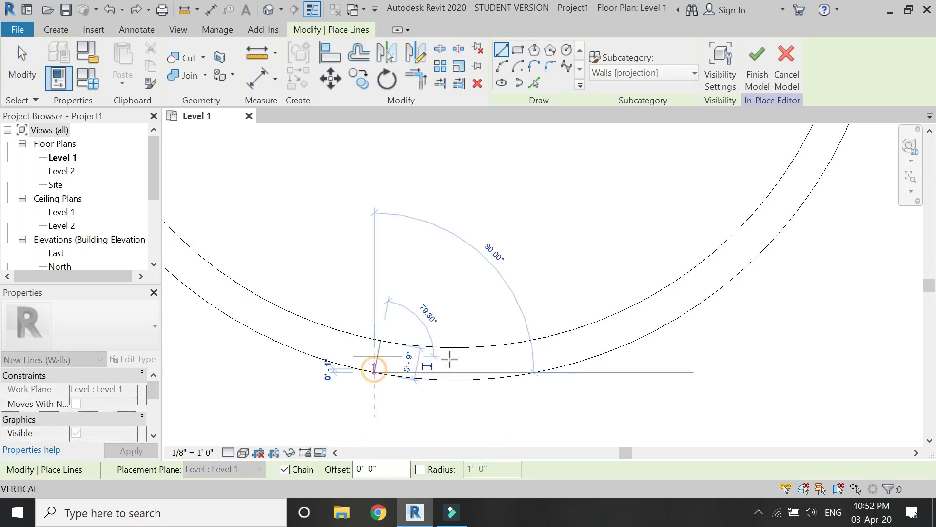
key(Escape)
click(590, 380)
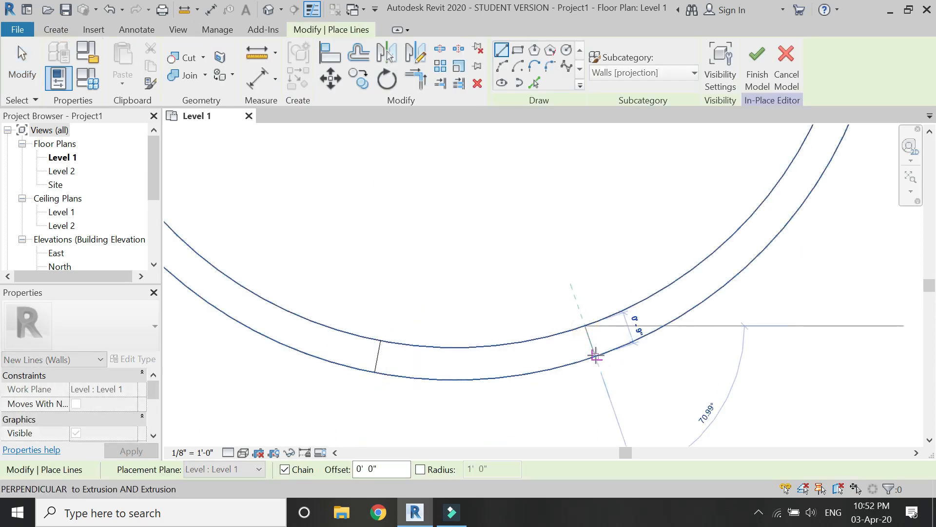
click(595, 355)
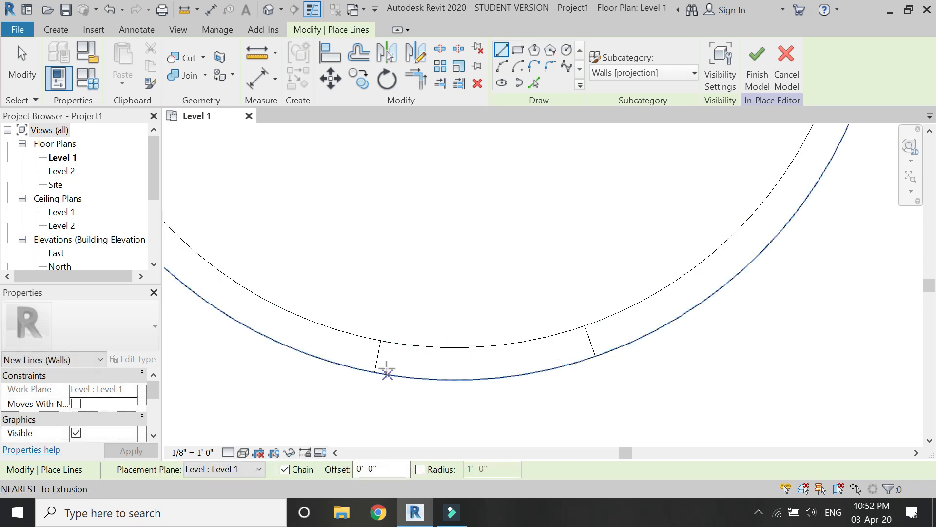
Set the length of the model line at the opening's left edge to 1' 0".
key(Escape)
key(Escape)
click(379, 352)
scroll(380, 344, up, 2)
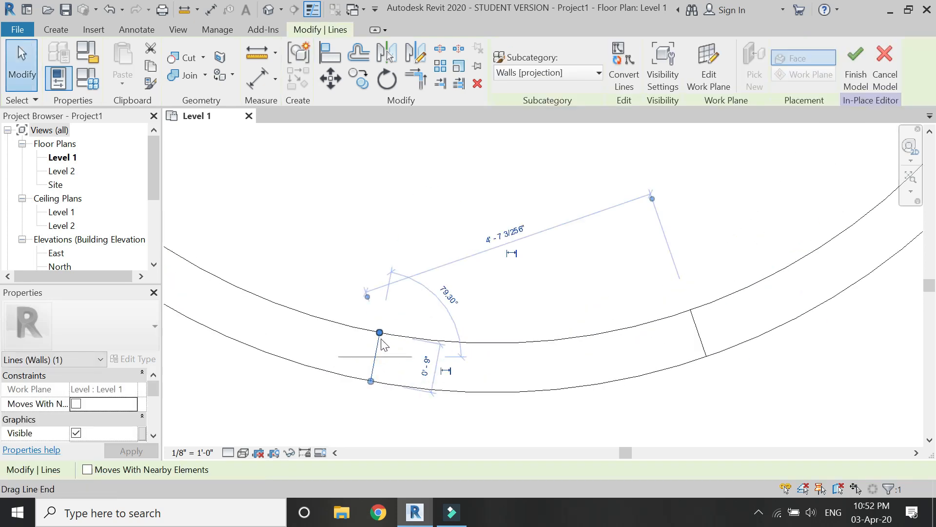
click(426, 371)
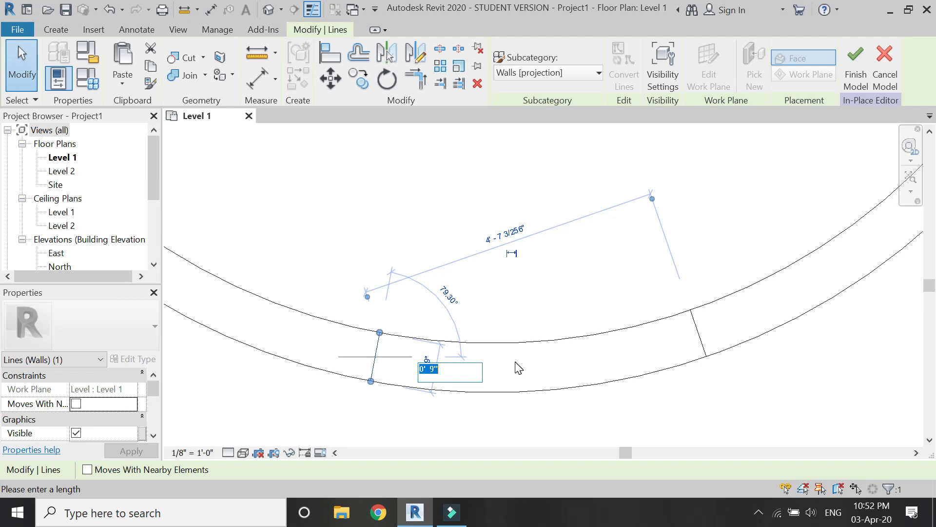
key(Return)
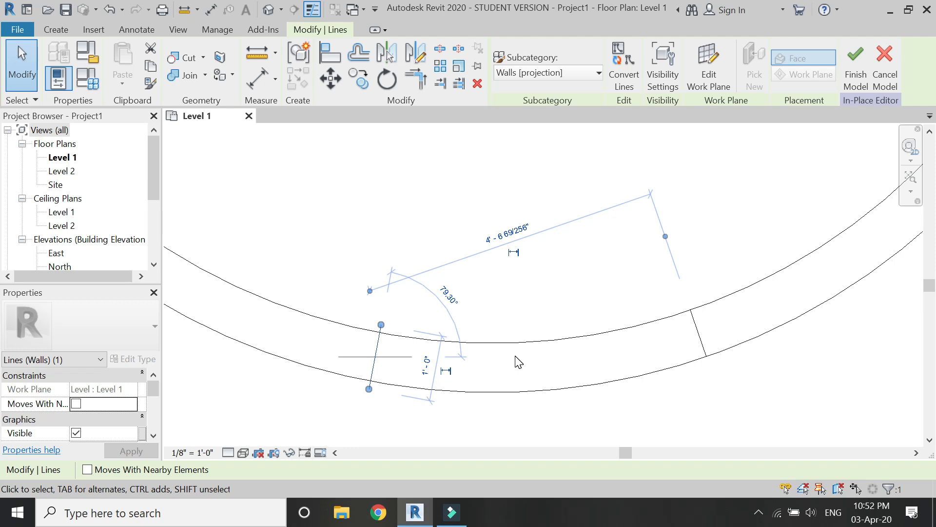
click(519, 362)
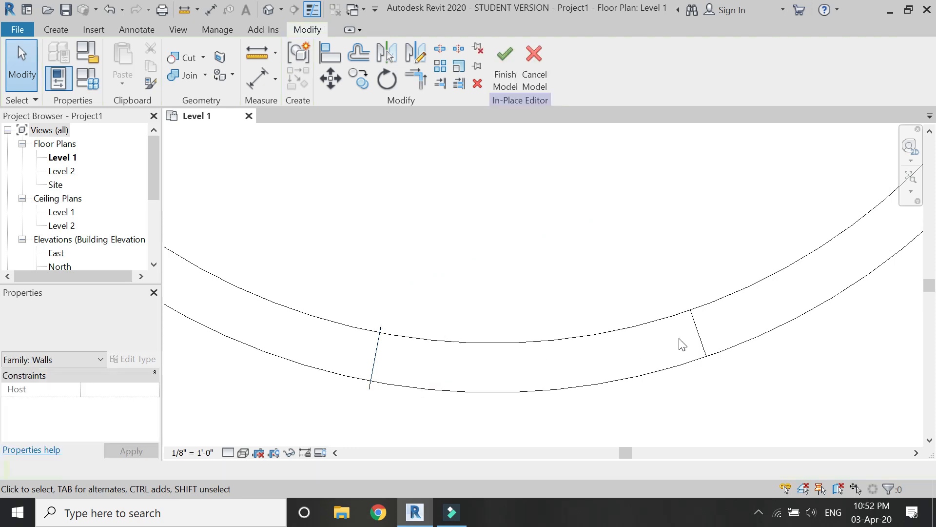
Set the length of the model line at the opening's right edge to 1'.
click(700, 339)
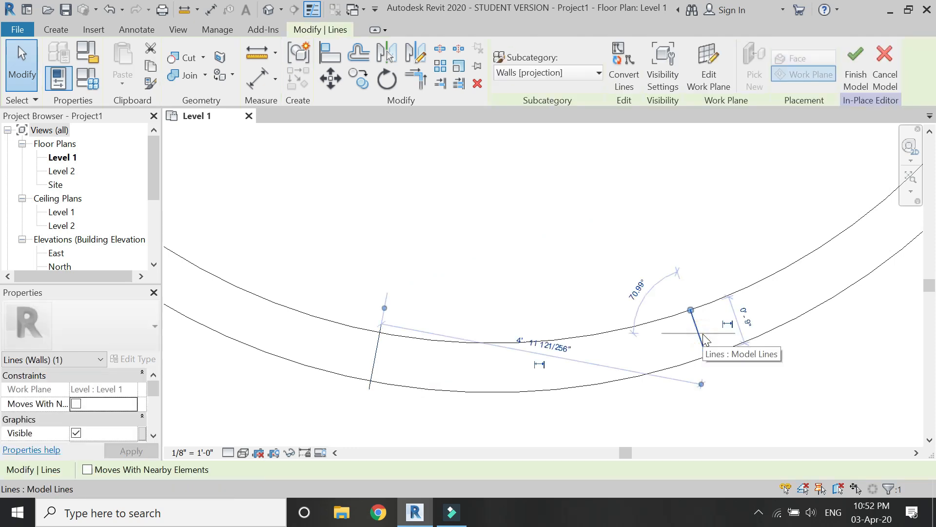
click(746, 320)
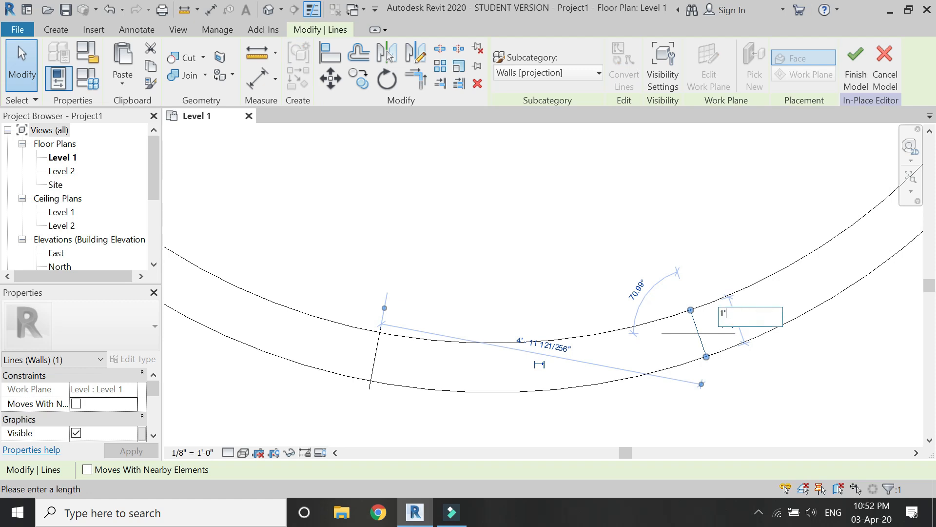
key(Return)
click(764, 303)
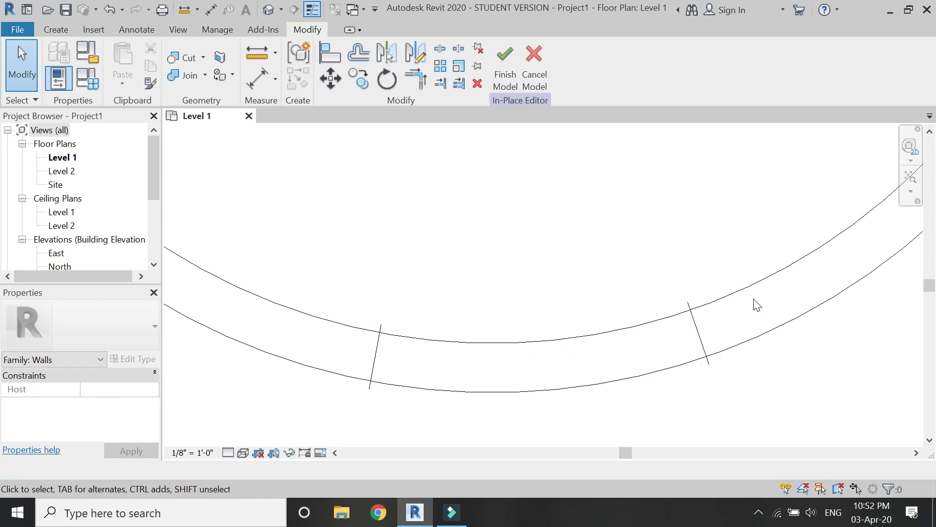
Draw a reference plane along each of the two model lines that mark the opening's edges.
scroll(422, 291, down, 1)
key(r)
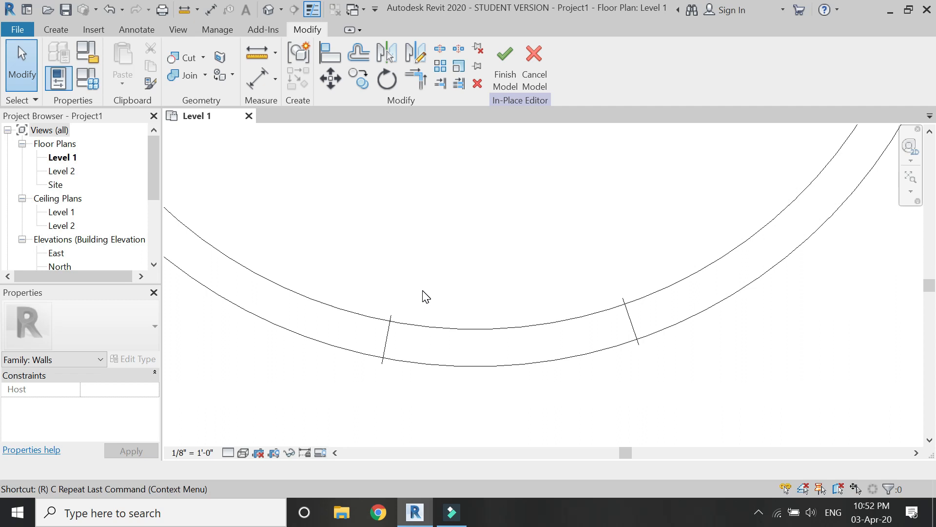
key(p)
click(391, 316)
click(383, 357)
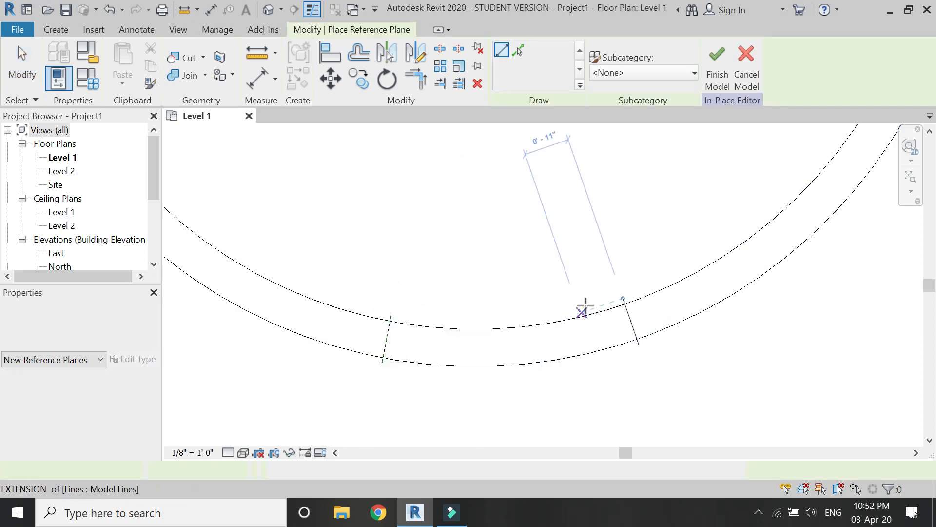
click(620, 298)
click(638, 345)
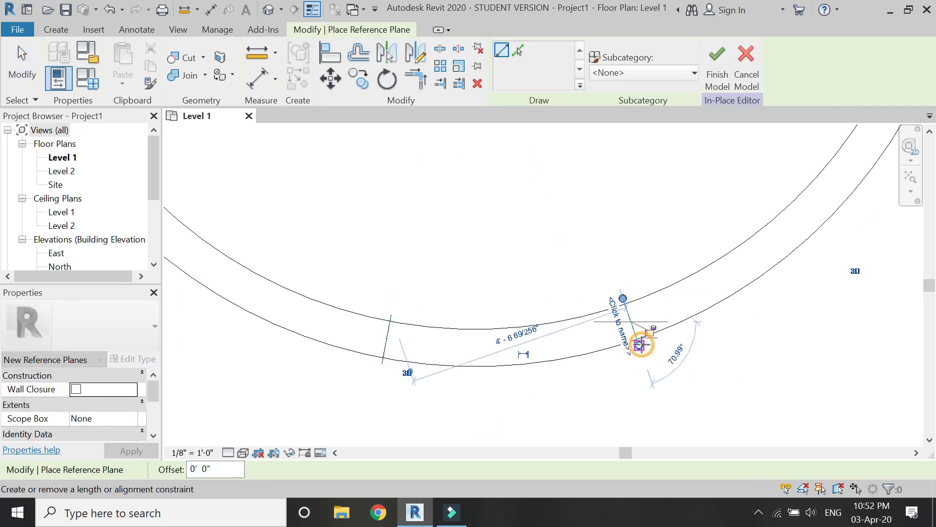
key(Escape)
Name the reference plane at the opening's right edge 2 and the one at its left edge 1.
click(634, 329)
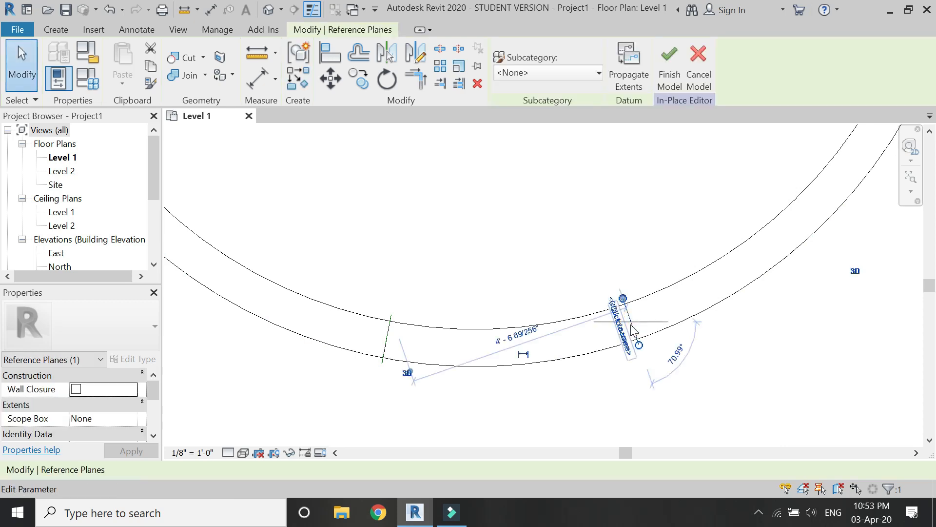
scroll(628, 347, up, 3)
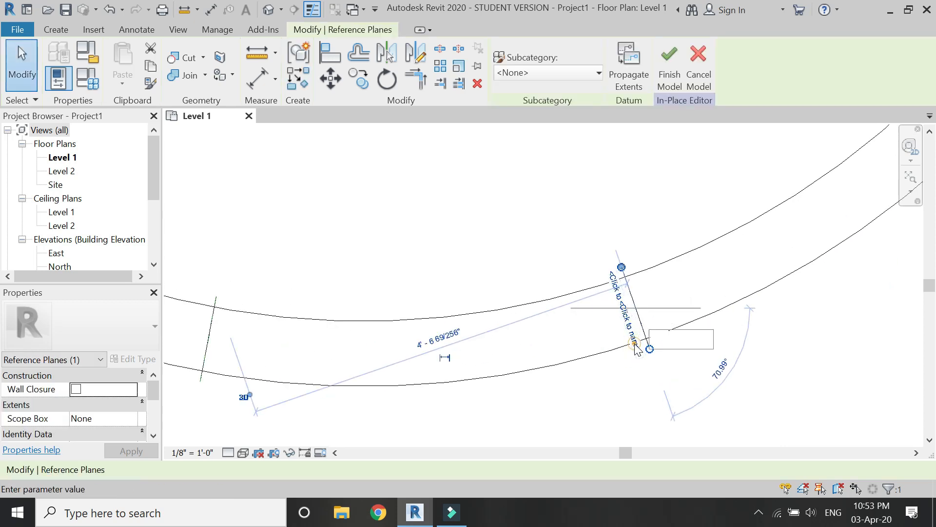
click(635, 346)
key(Return)
click(454, 352)
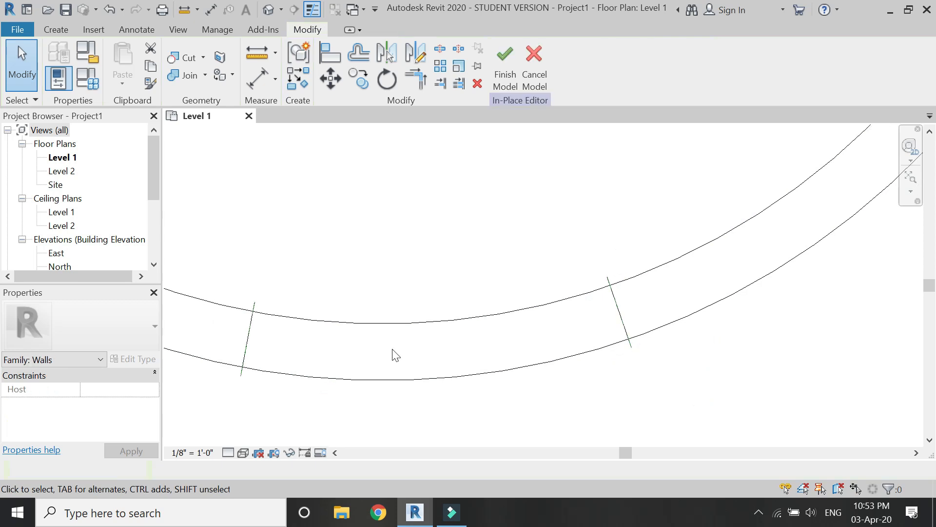
click(247, 332)
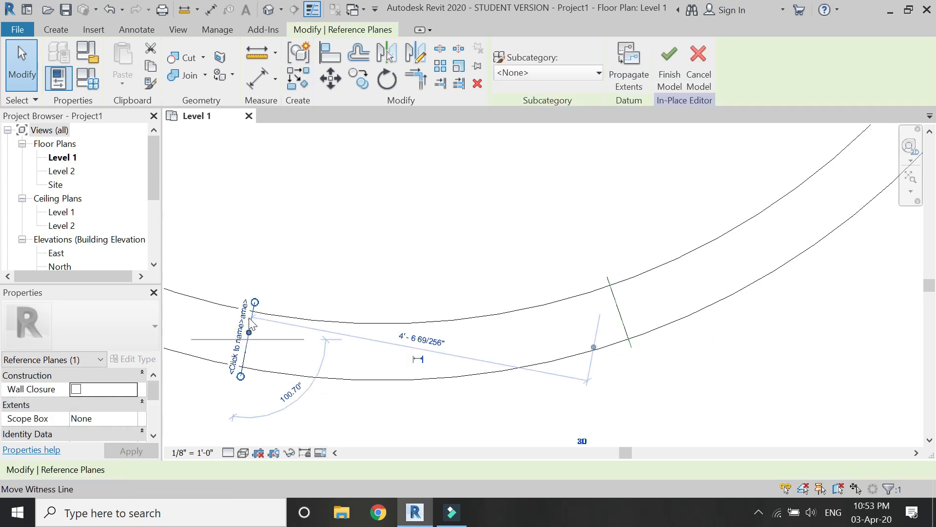
click(243, 313)
click(329, 245)
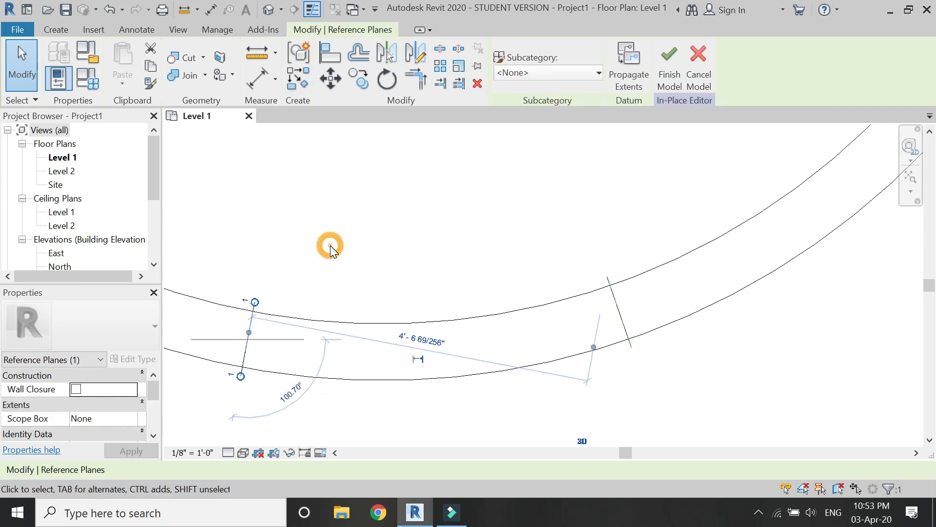
Open the default 3D view and set its visual style to Wireframe.
click(265, 13)
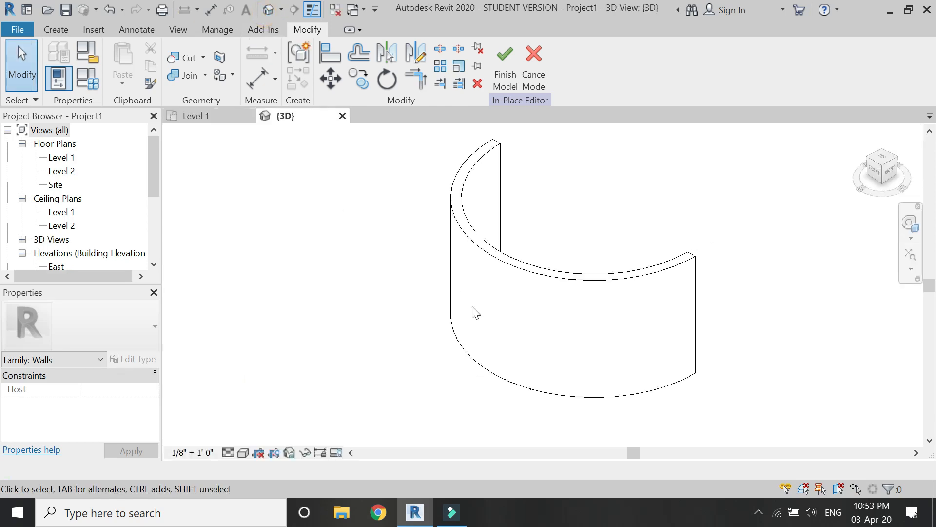
click(247, 457)
click(322, 364)
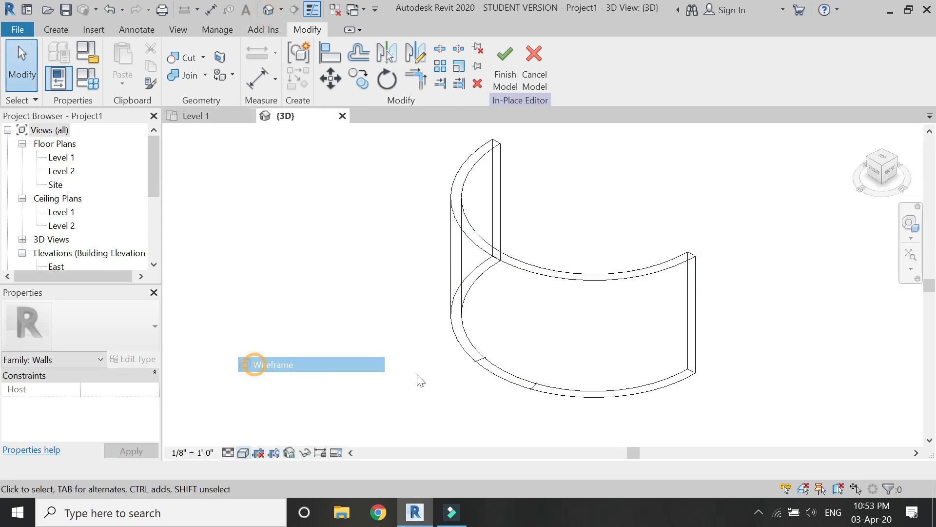
scroll(494, 373, up, 4)
scroll(495, 373, up, 2)
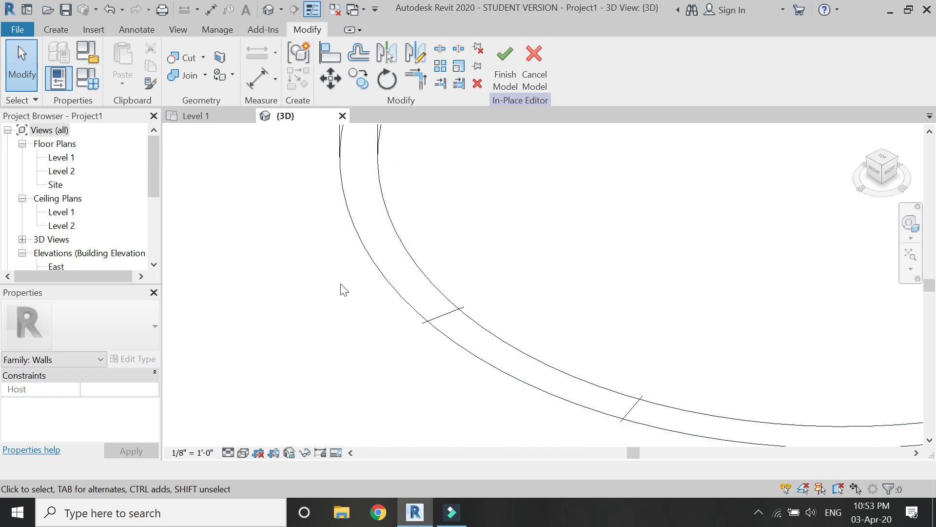
Set the work plane to Reference Plane : 1.
click(55, 28)
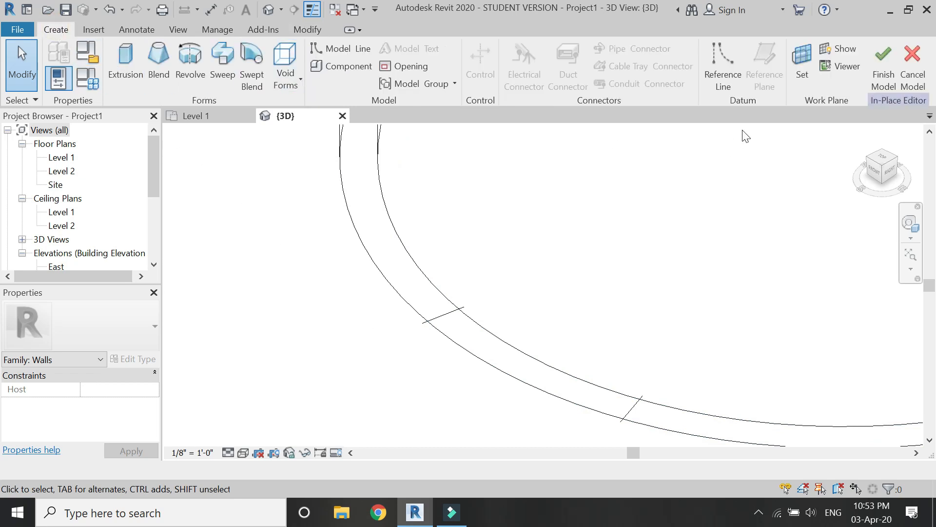
click(794, 80)
click(736, 336)
click(726, 359)
click(695, 418)
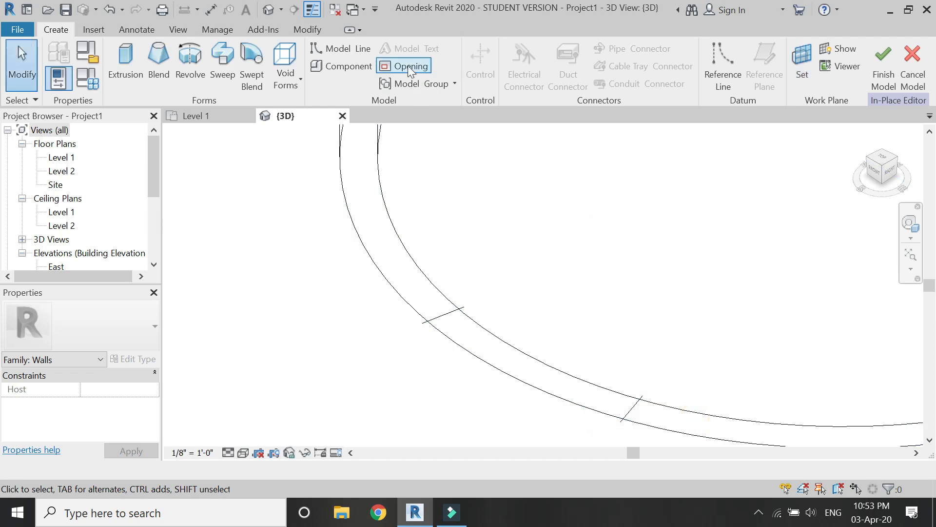
Draw a vertical model line 5' high from each end of the opening's left edge line.
click(334, 52)
click(422, 322)
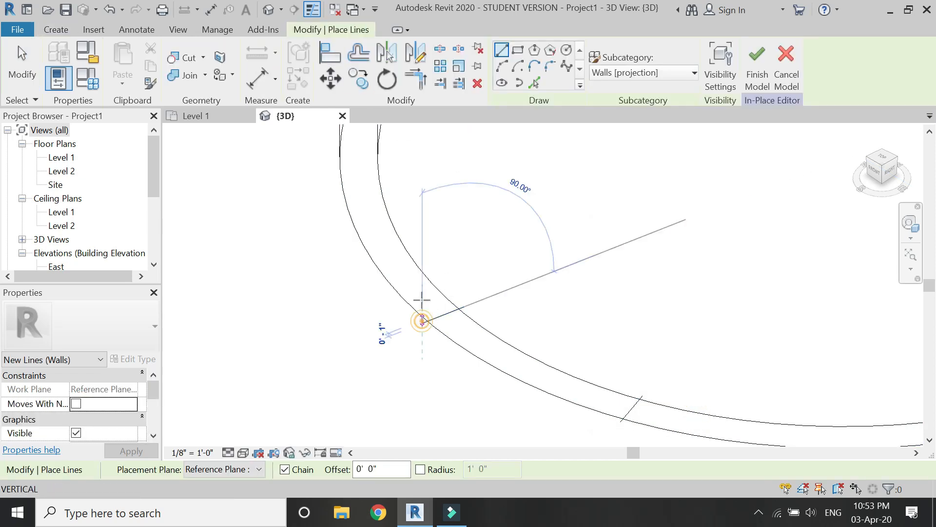
text(5)
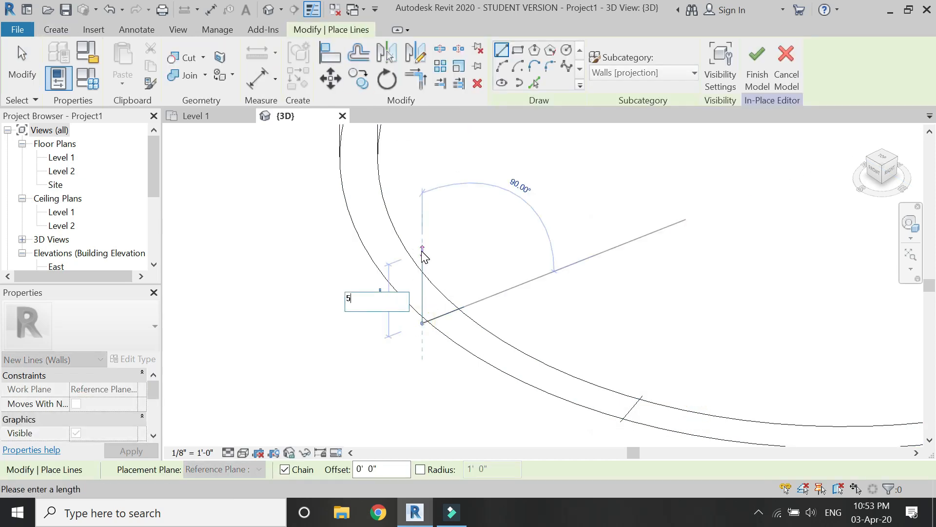
key(Return)
key(Escape)
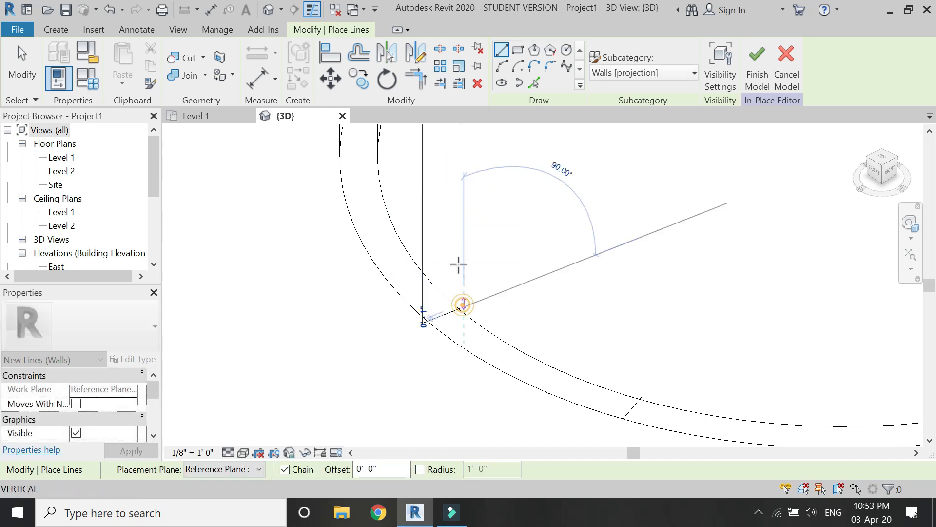
text(5)
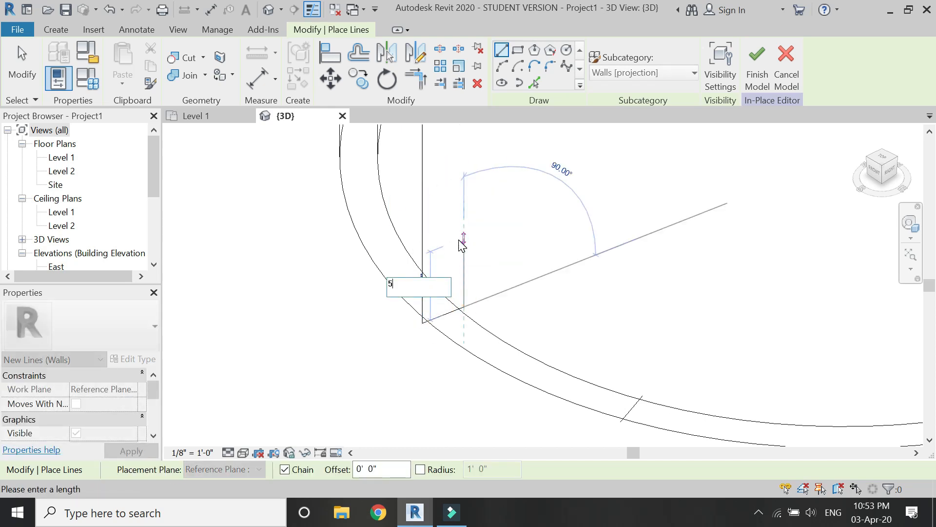
key(Return)
key(Escape)
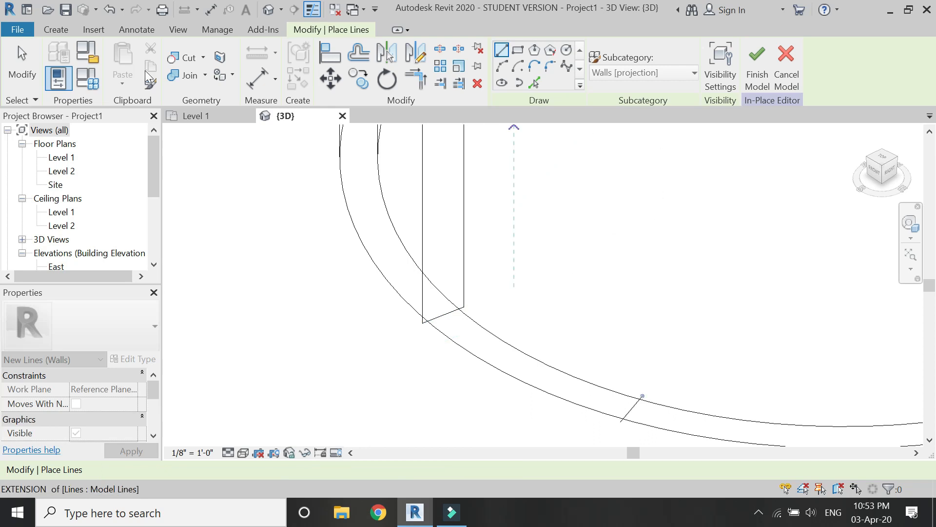
Switch the work plane to Reference Plane : 2.
click(58, 29)
click(803, 83)
click(723, 331)
click(725, 371)
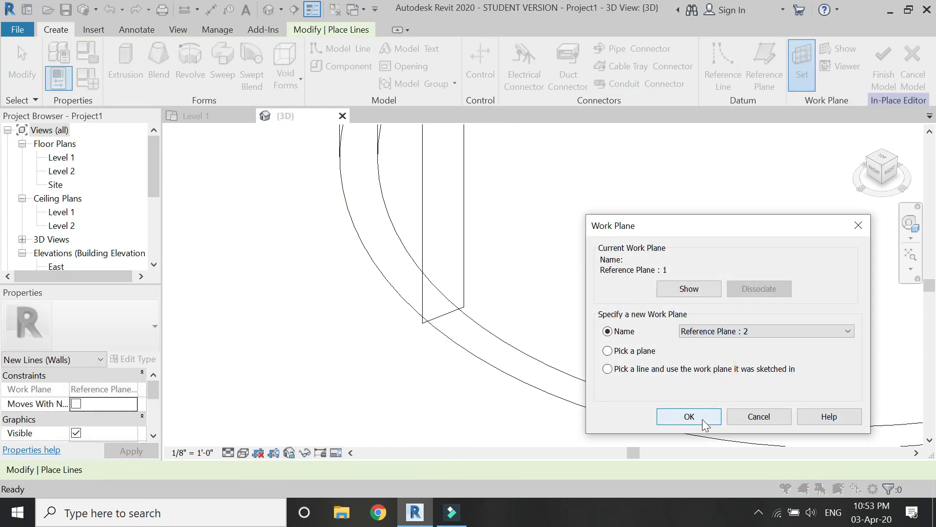
click(689, 416)
key(Escape)
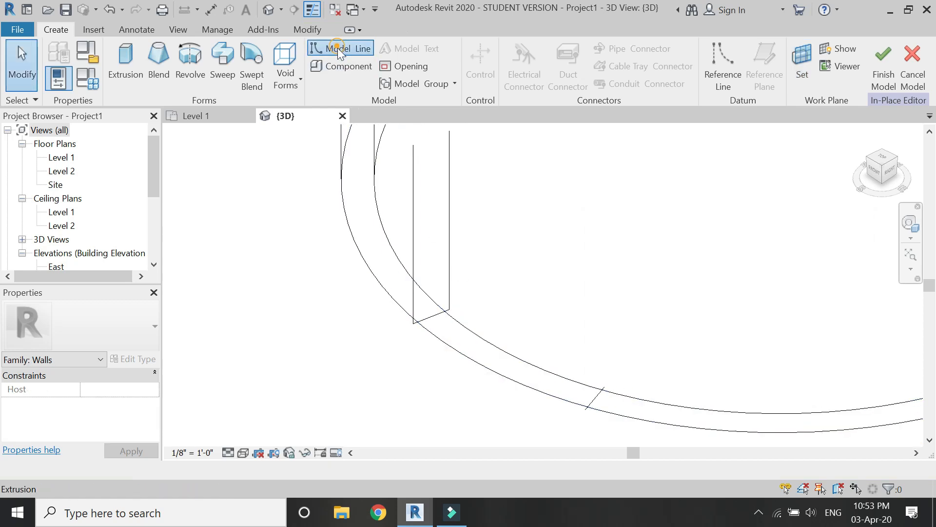
Draw a vertical model line 5' high from each end of the opening's right edge line.
click(337, 48)
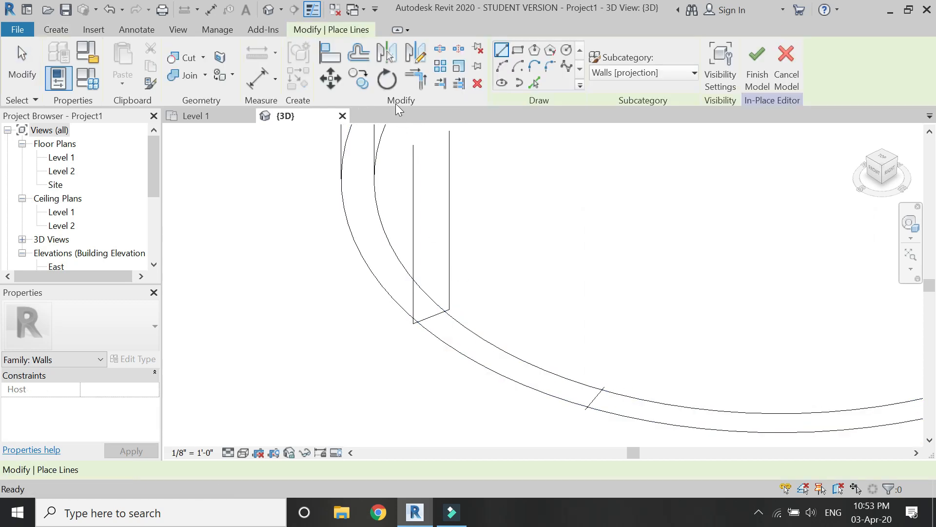
click(587, 407)
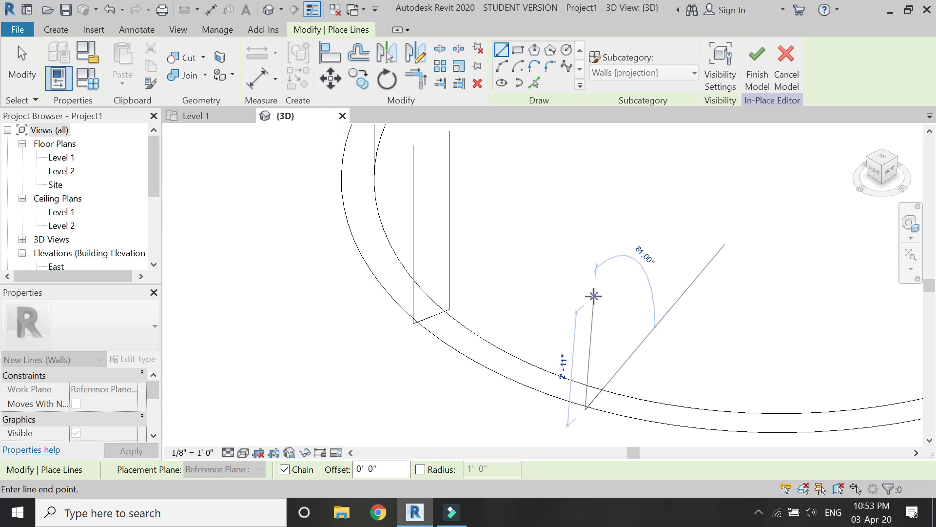
text(5)
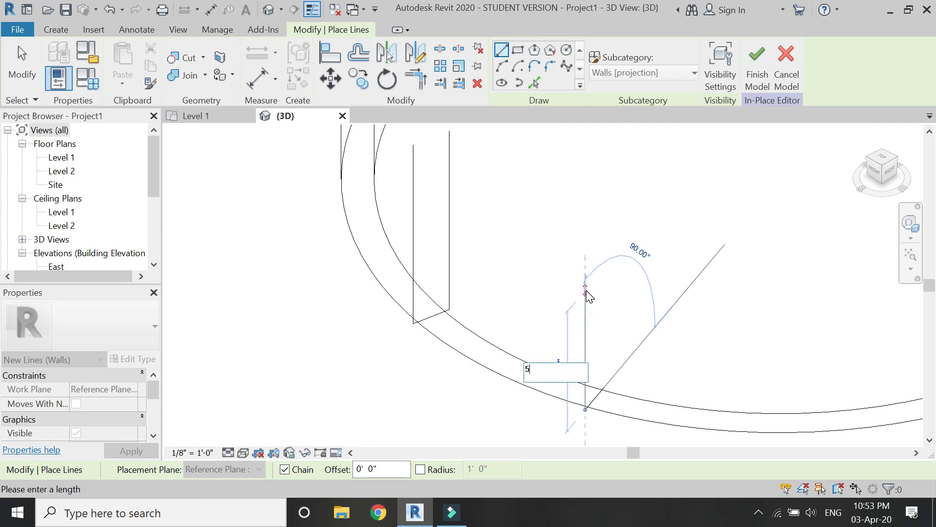
key(Return)
key(Escape)
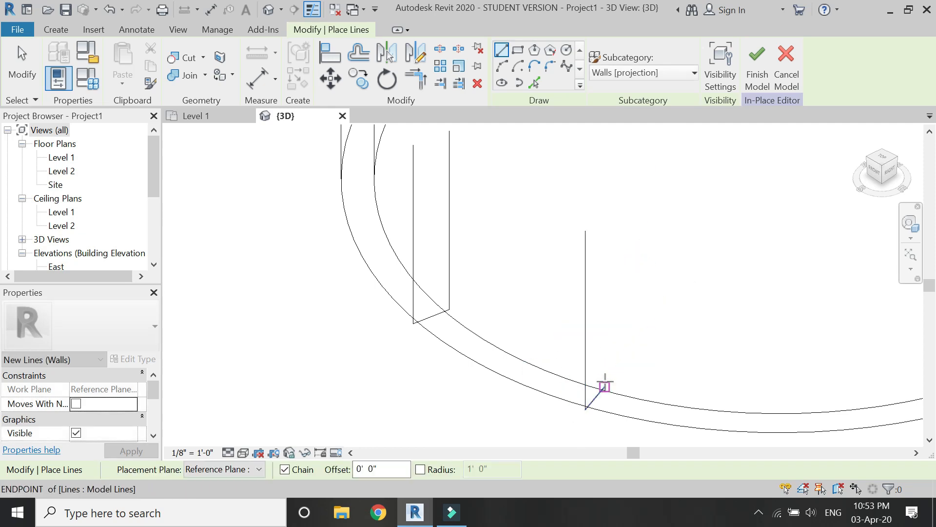
click(605, 386)
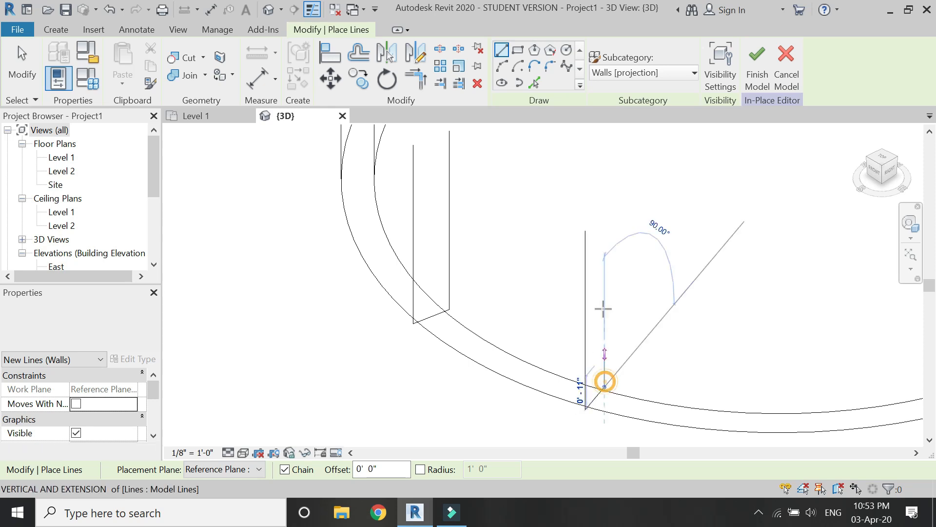
text(5)
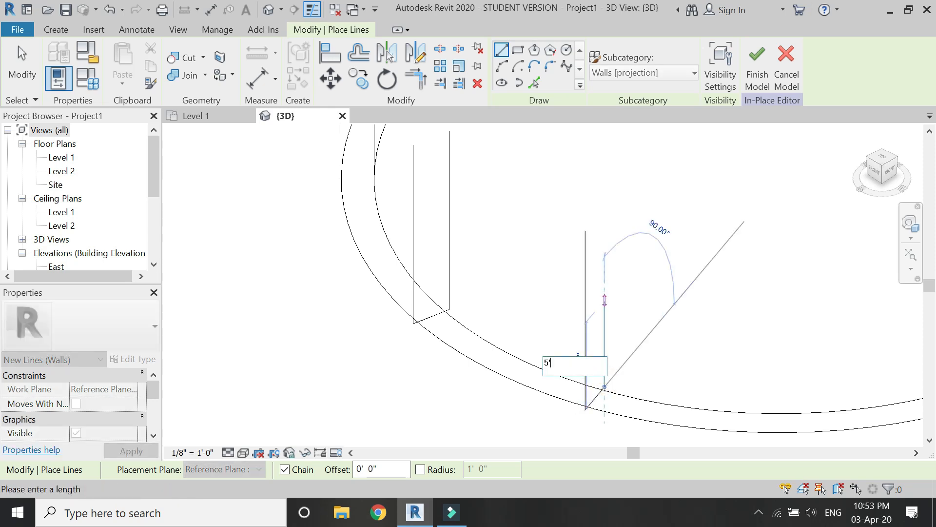
text(')
key(Return)
key(Escape)
key(Escape)
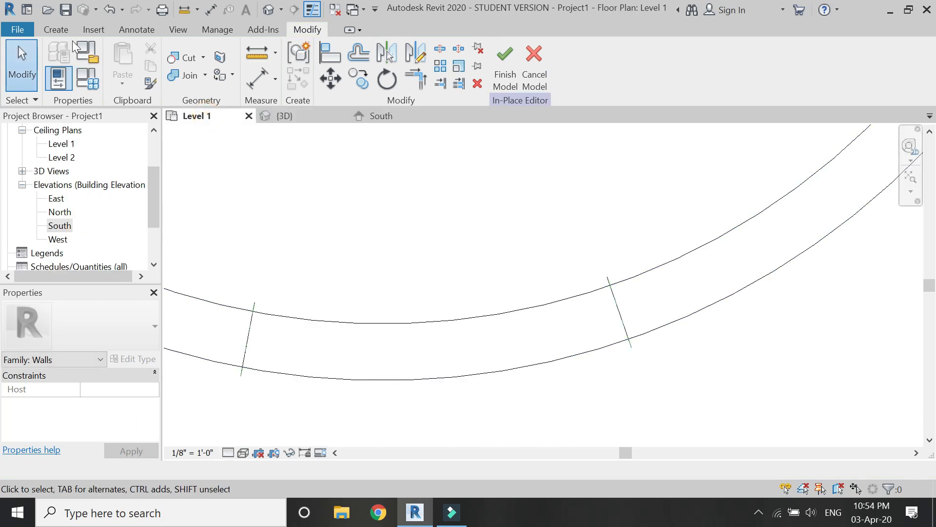
Start a void swept blend and sketch an arc along the outer wall face between the opening's two edge lines as its path.
click(56, 29)
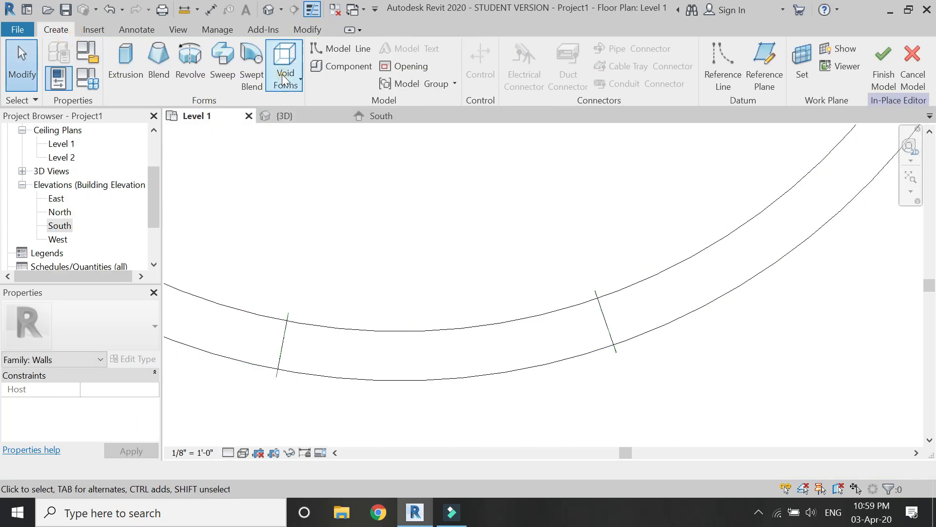
click(285, 73)
click(294, 222)
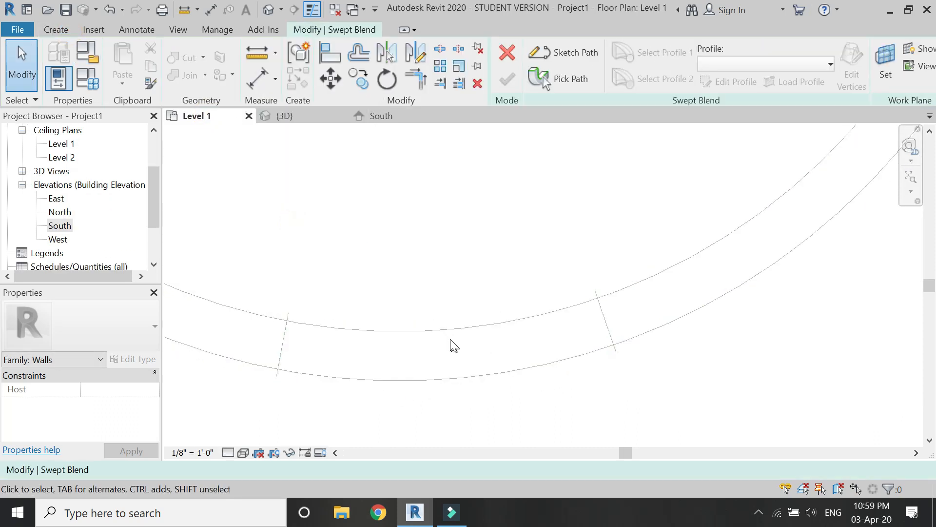
click(544, 59)
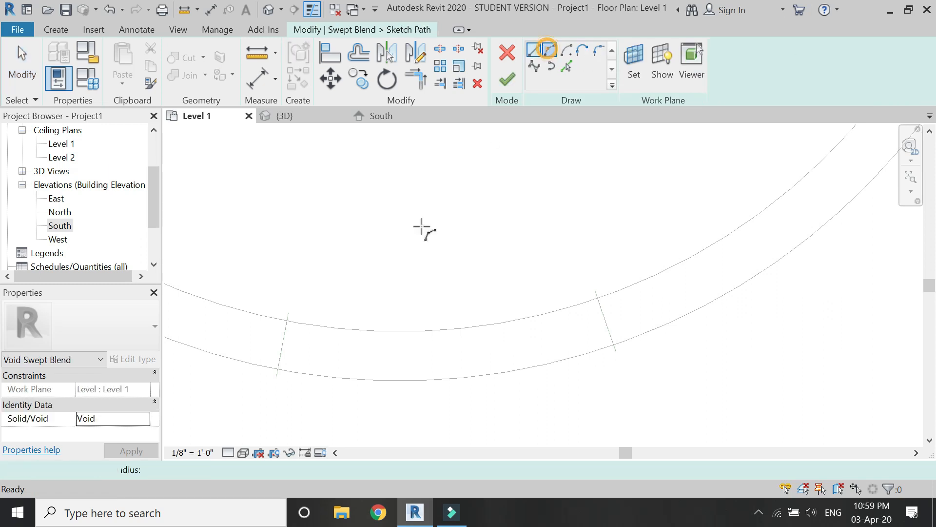
click(278, 369)
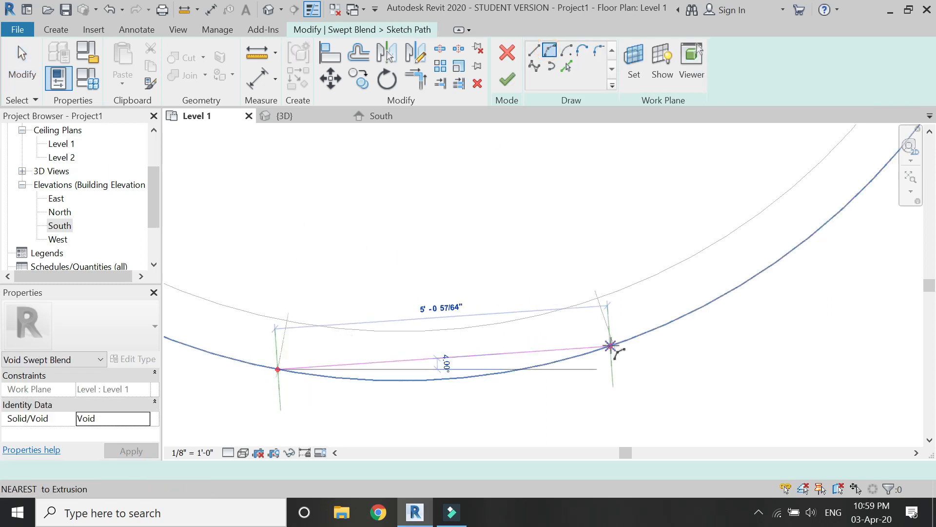
click(613, 344)
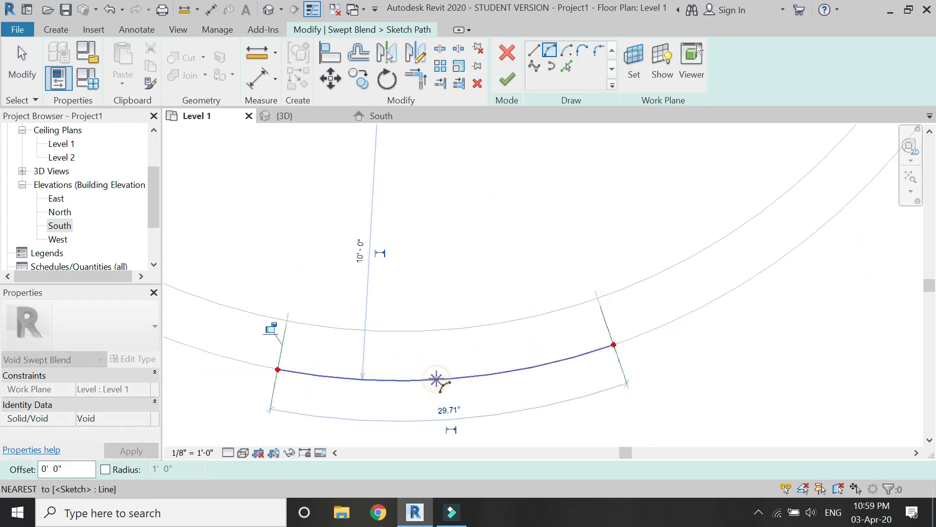
click(442, 380)
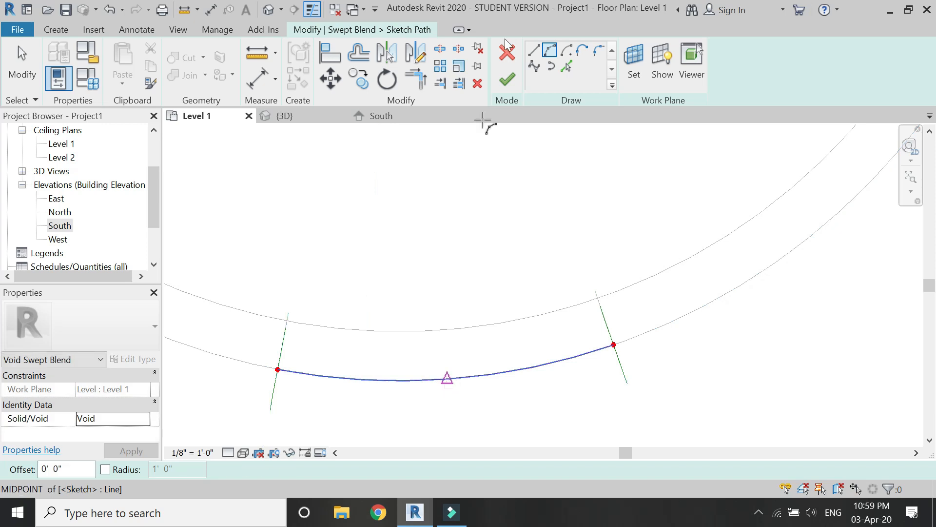
Draw a path line from the arc's midpoint across the wall to the inner face, and delete the arc.
click(534, 50)
click(445, 379)
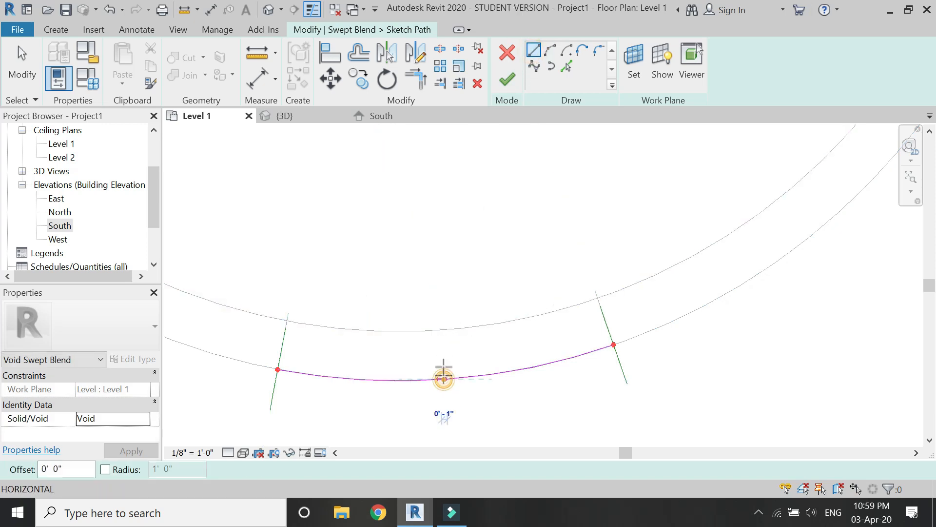
click(441, 331)
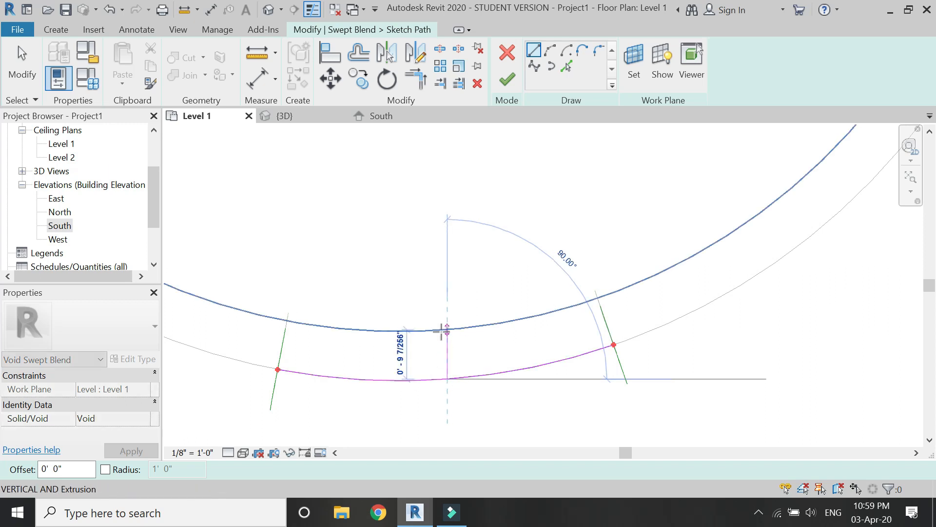
key(Escape)
key(Escape)
click(473, 374)
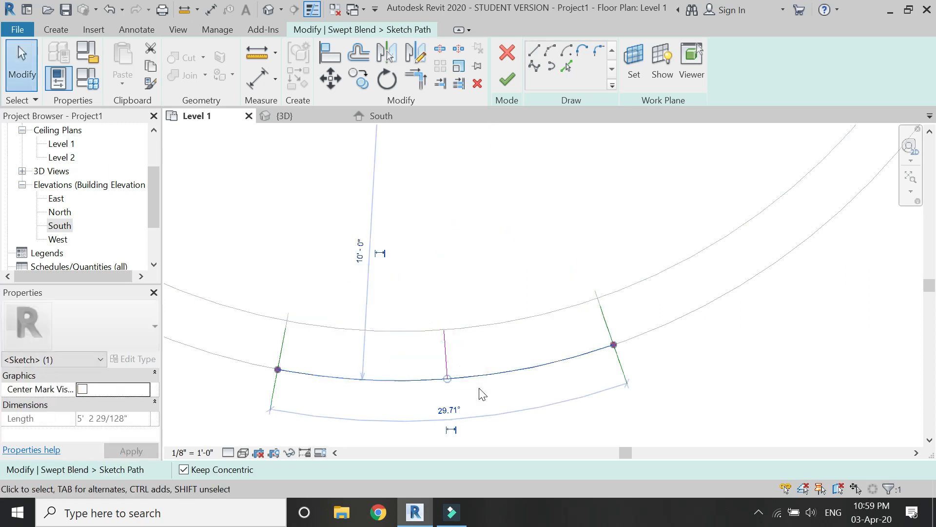
click(483, 394)
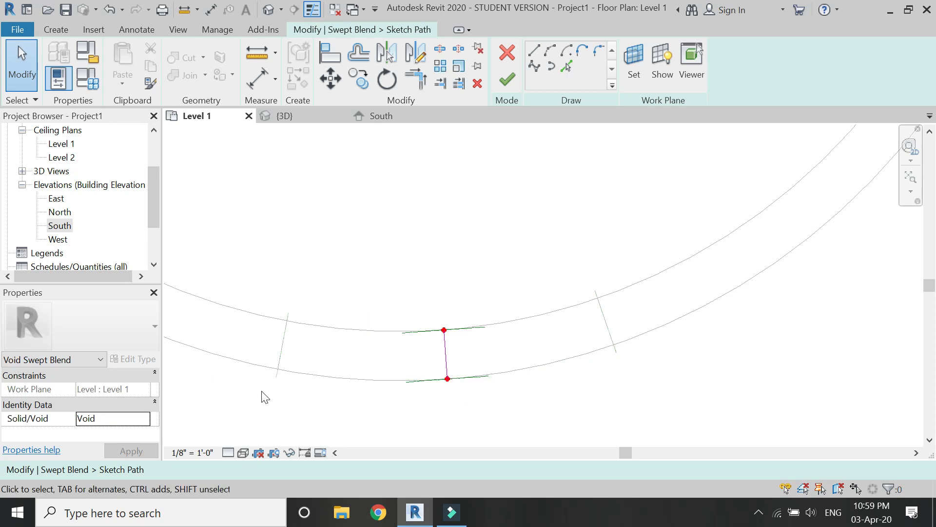
Draw a helper line from the inner end of the left edge line to the right edge line at the inner wall face.
click(534, 50)
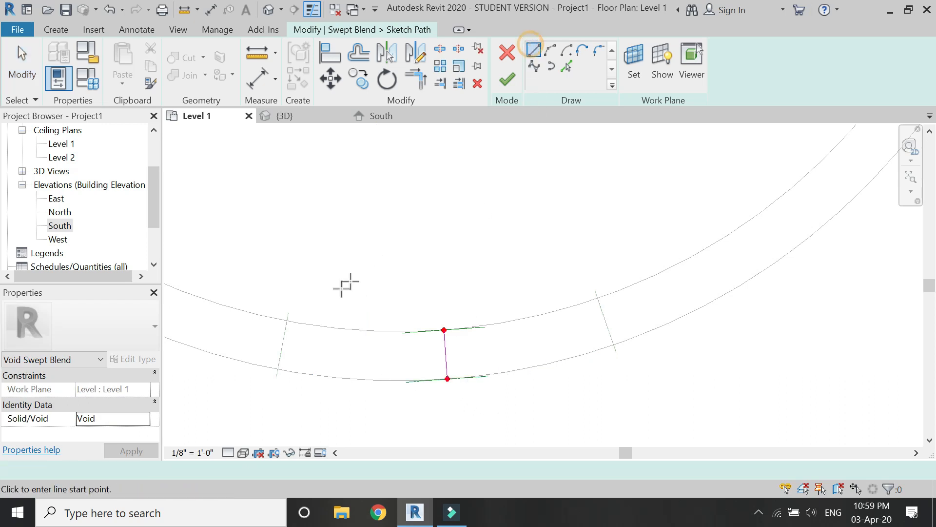
click(288, 313)
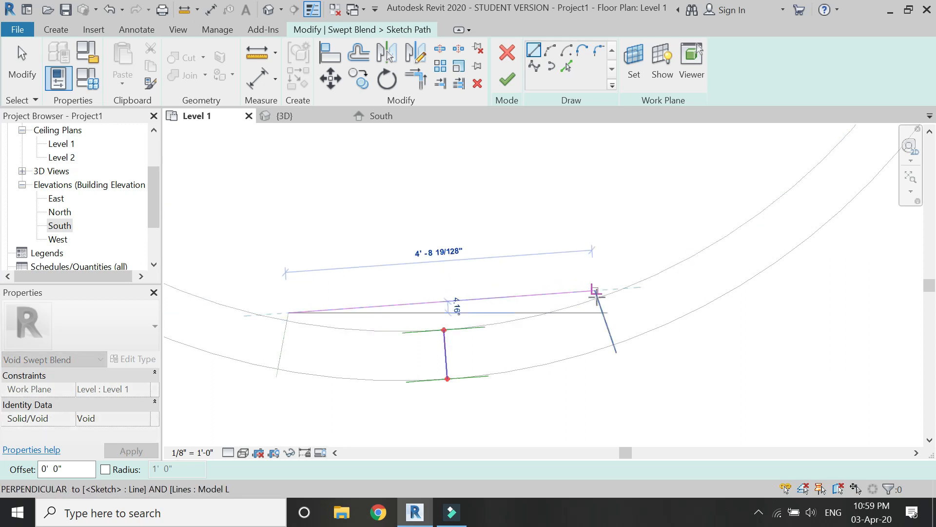
click(597, 299)
key(Escape)
key(Escape)
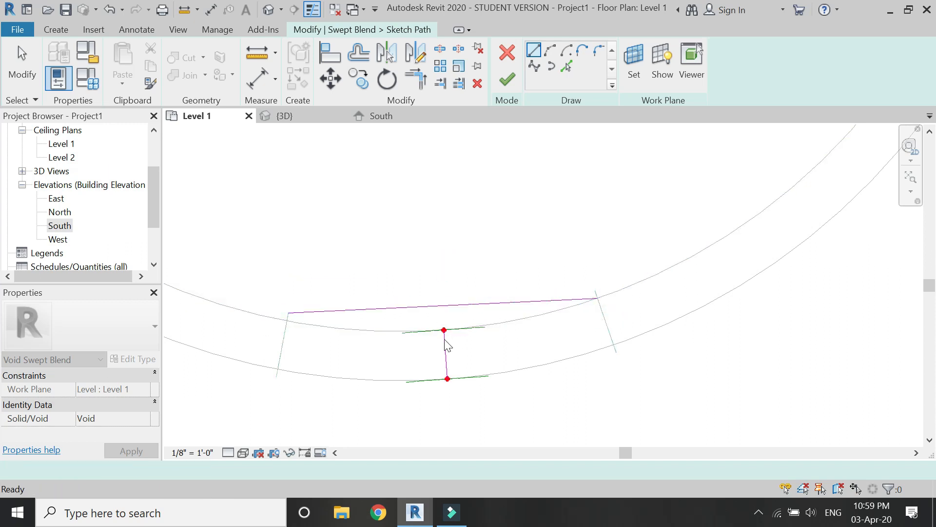
Extend the inner end of the path line up to the helper line beyond the inner wall face.
scroll(444, 339, up, 2)
click(444, 332)
click(444, 332)
drag(439, 295, 436, 274)
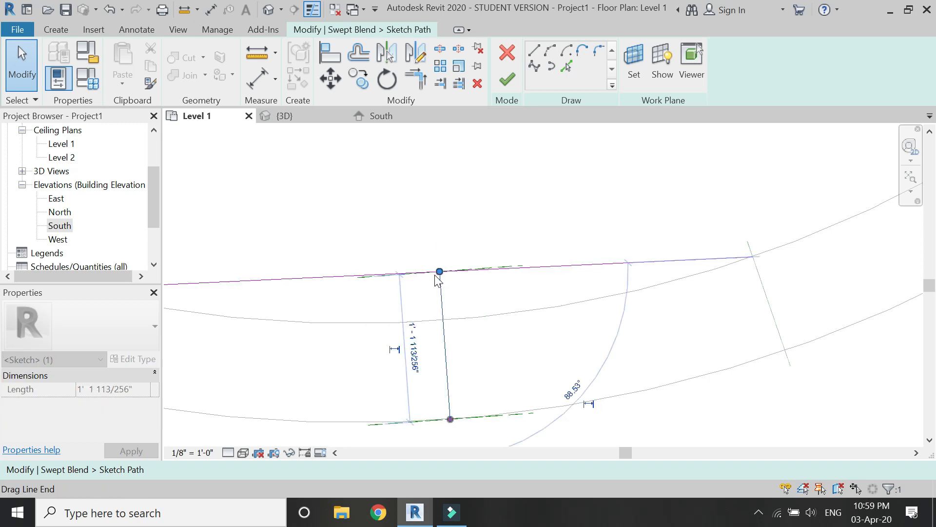
click(464, 263)
Delete the helper line and finish the swept blend's path sketch in the South elevation.
scroll(463, 263, down, 2)
click(532, 271)
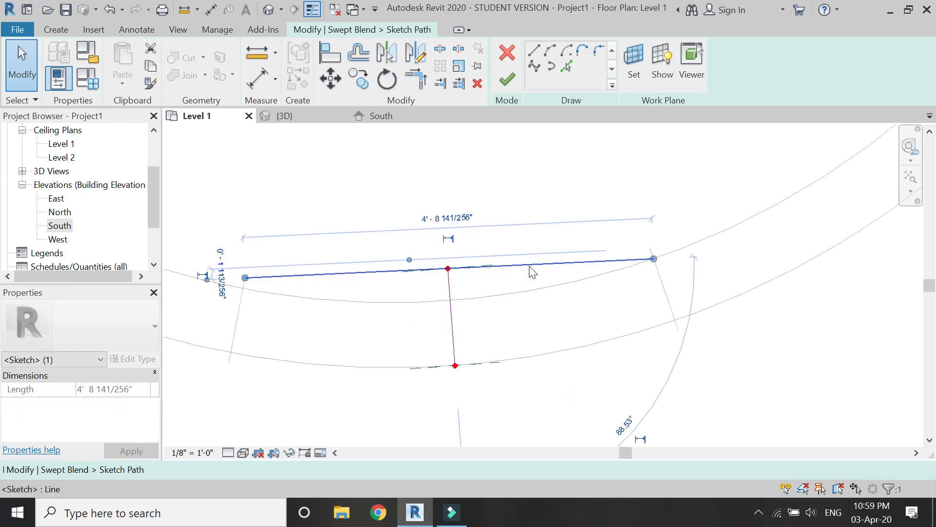
key(Delete)
scroll(460, 236, down, 1)
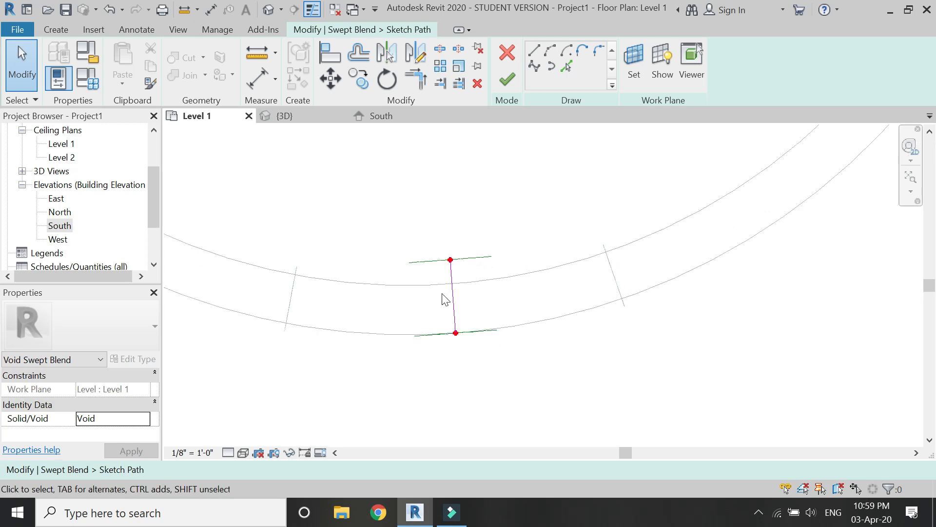
click(397, 119)
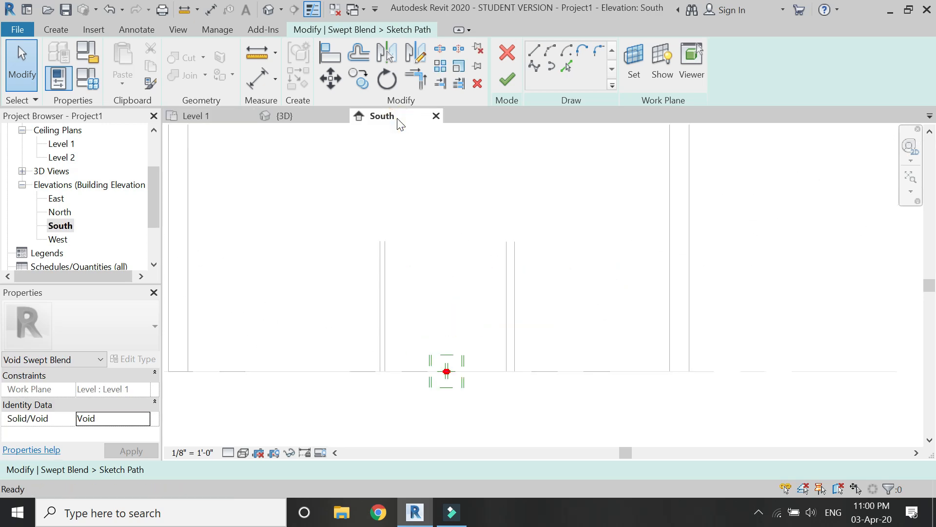
click(507, 80)
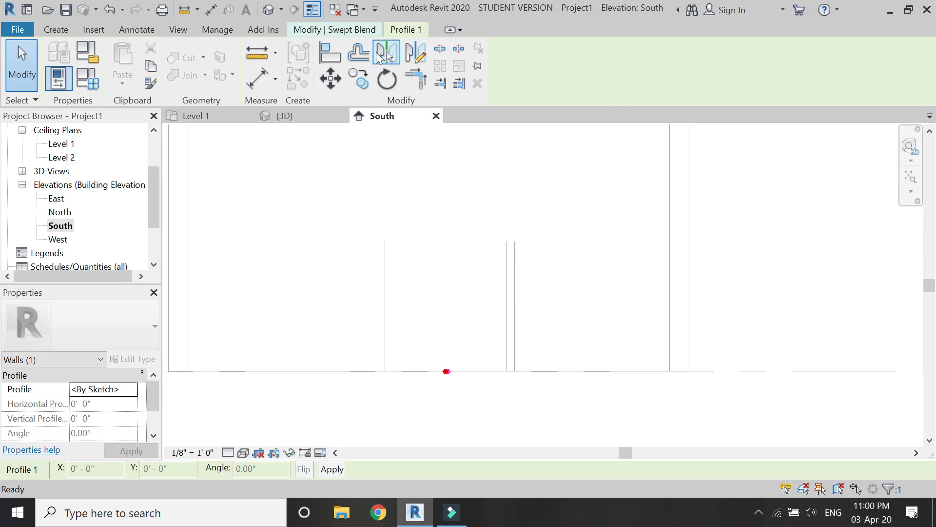
Sketch profile 1's base line above Level 1 and two 4' high sides along the outermost vertical model lines.
click(671, 52)
click(716, 86)
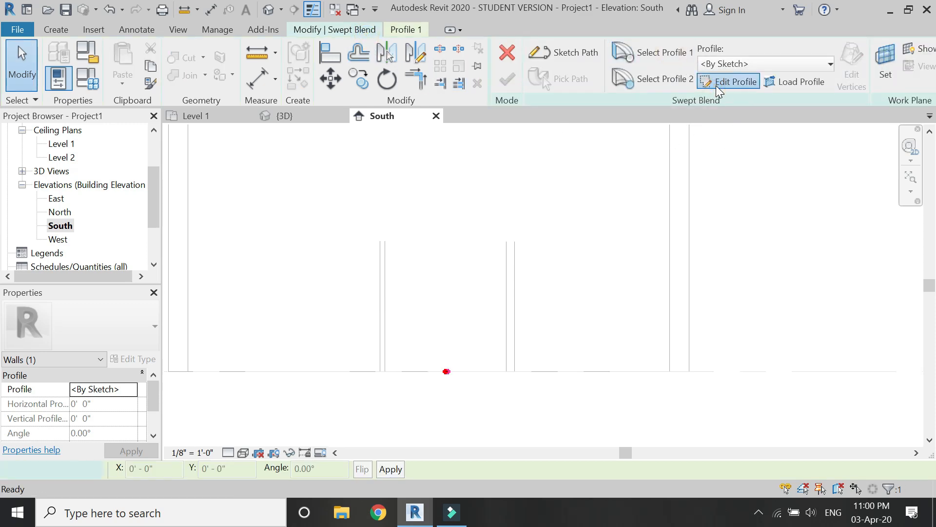
scroll(381, 376, up, 1)
click(379, 367)
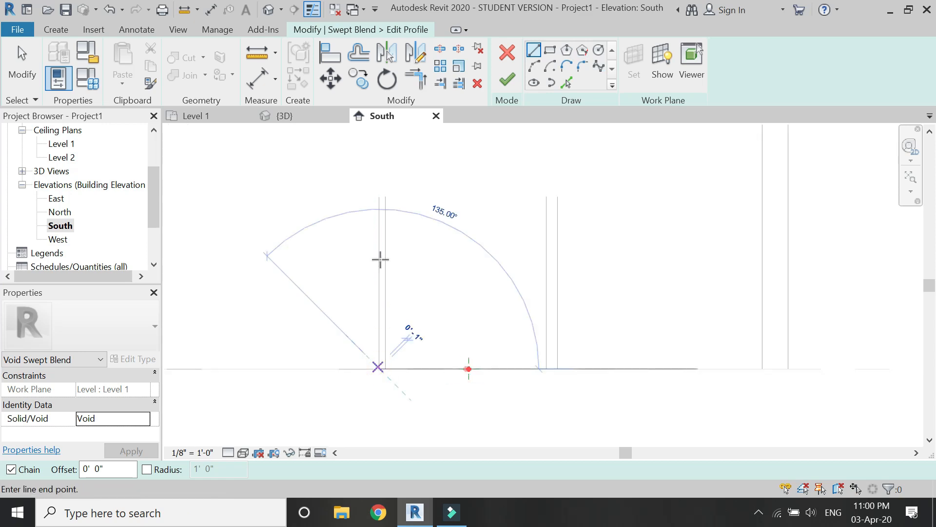
click(379, 334)
click(380, 198)
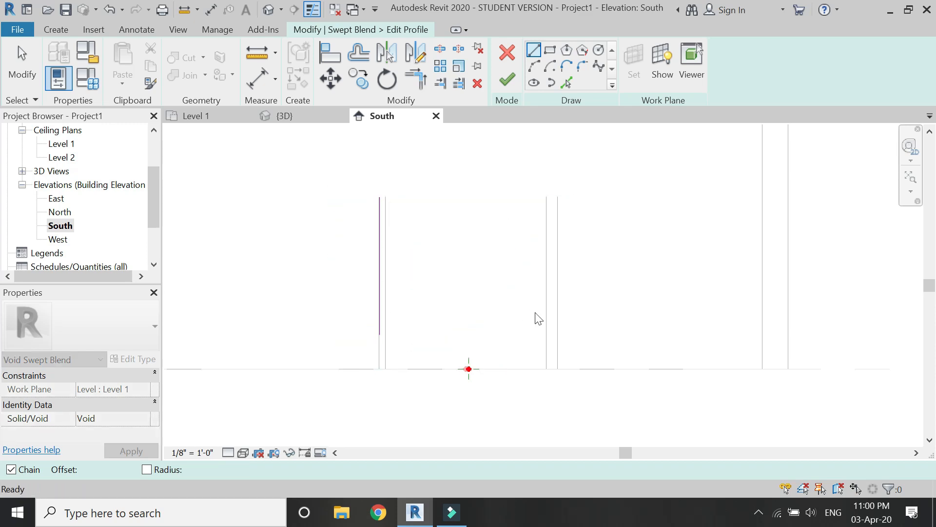
click(380, 335)
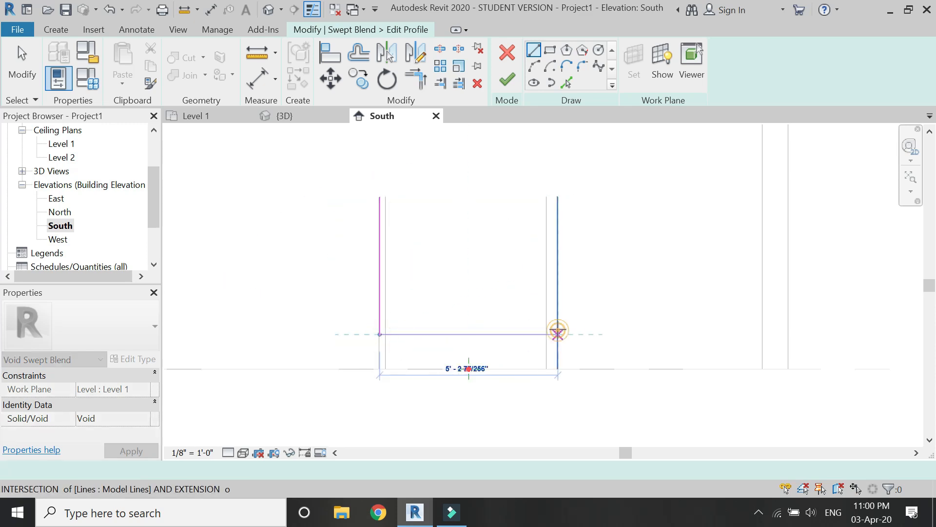
click(557, 217)
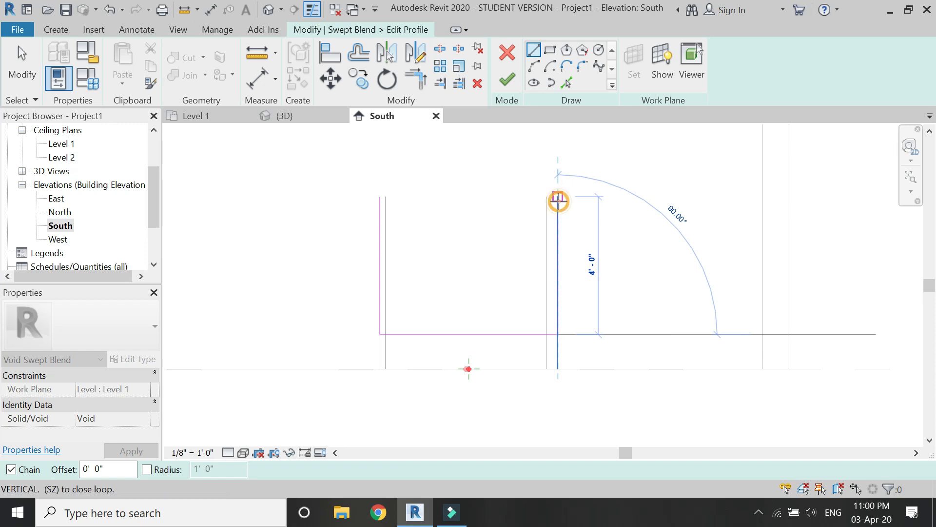
click(559, 198)
Close profile 1 with a semicircular arc across the tops of its two sides and finish the profile.
click(534, 66)
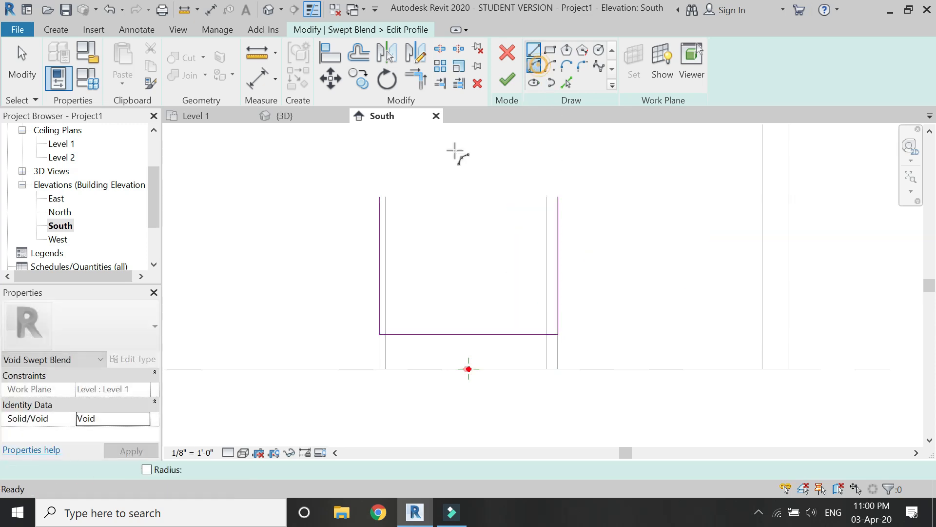
click(379, 197)
click(557, 197)
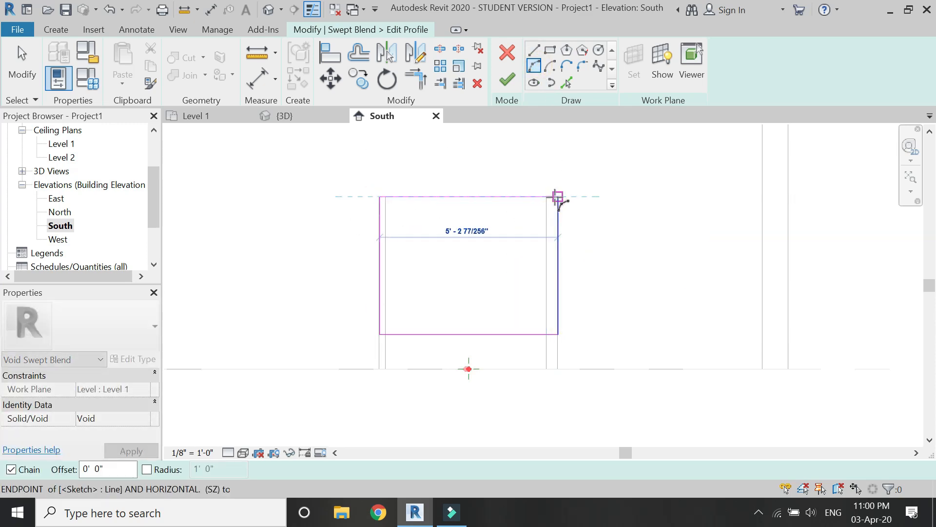
scroll(463, 273, down, 2)
click(459, 171)
key(Escape)
key(Escape)
scroll(481, 229, up, 1)
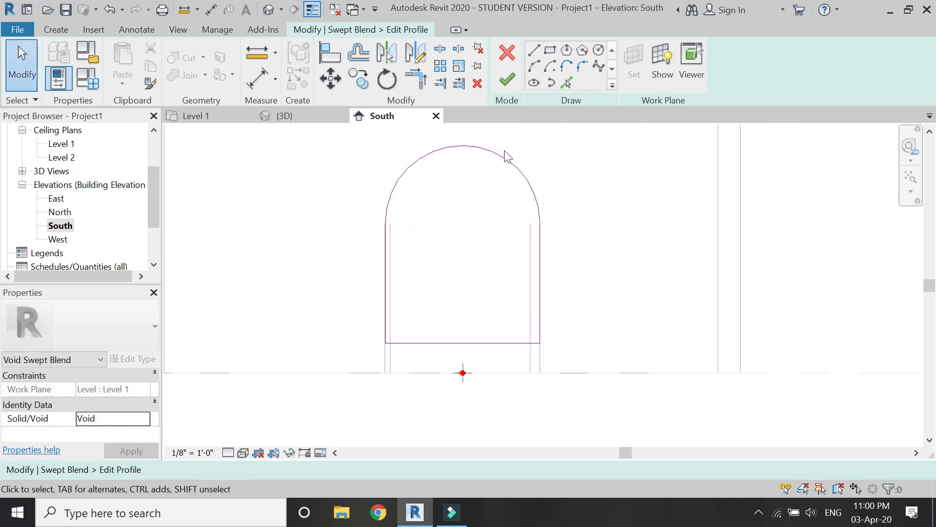
click(507, 79)
Sketch profile 2's base line level with profile 1's and two 4' high sides along the inner pair of vertical model lines.
click(659, 79)
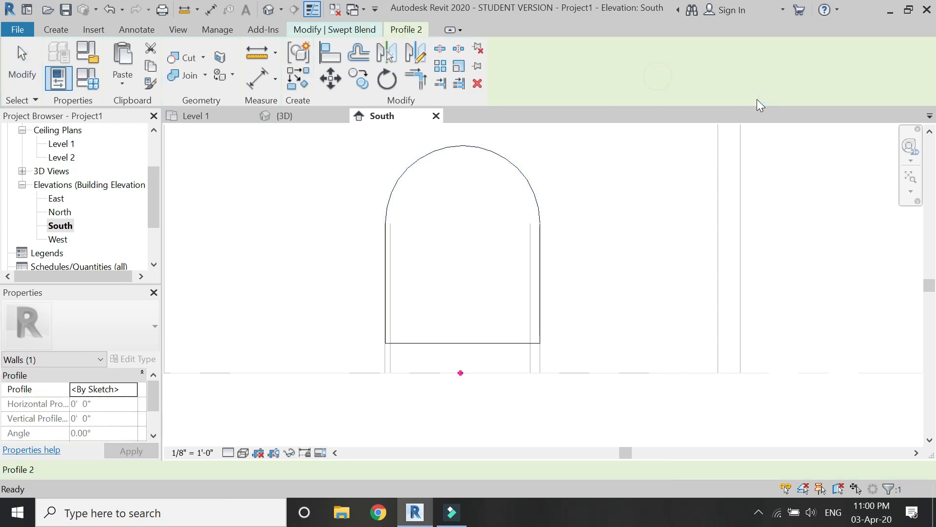
click(375, 31)
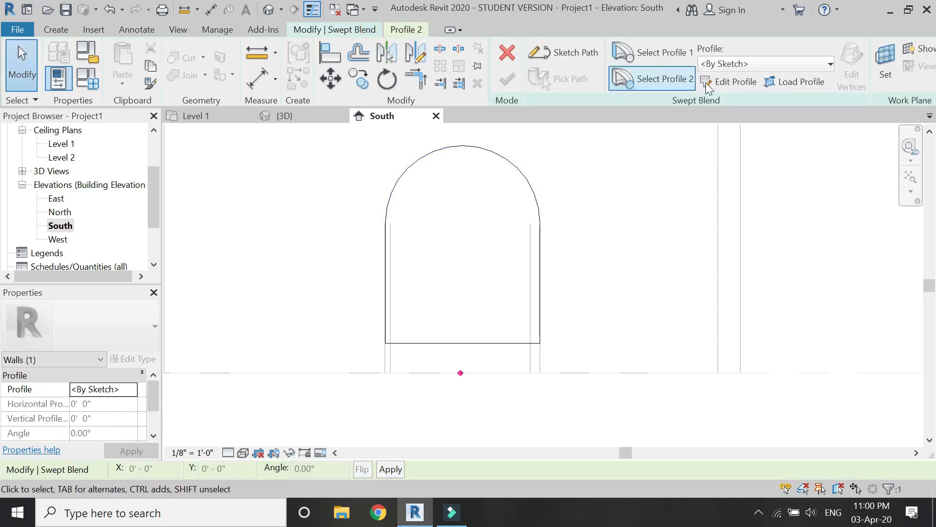
click(390, 340)
key(Escape)
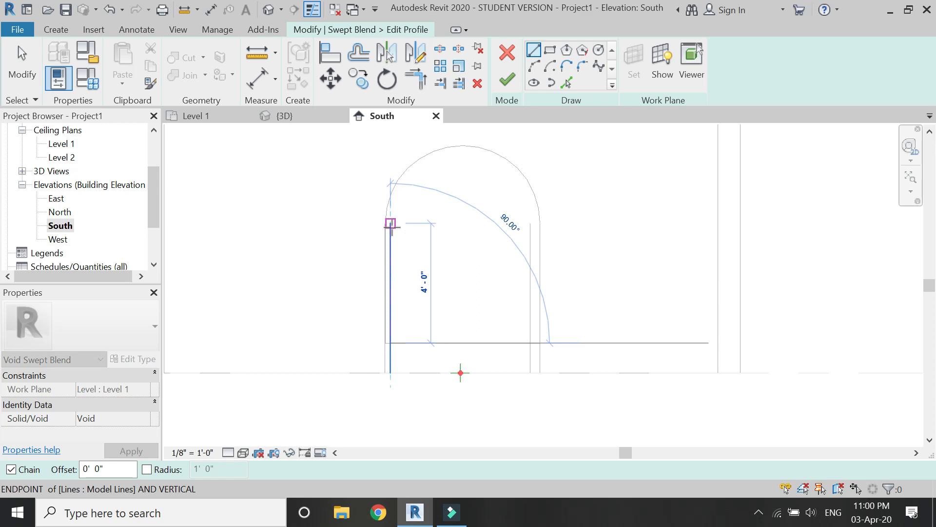
key(Escape)
click(391, 342)
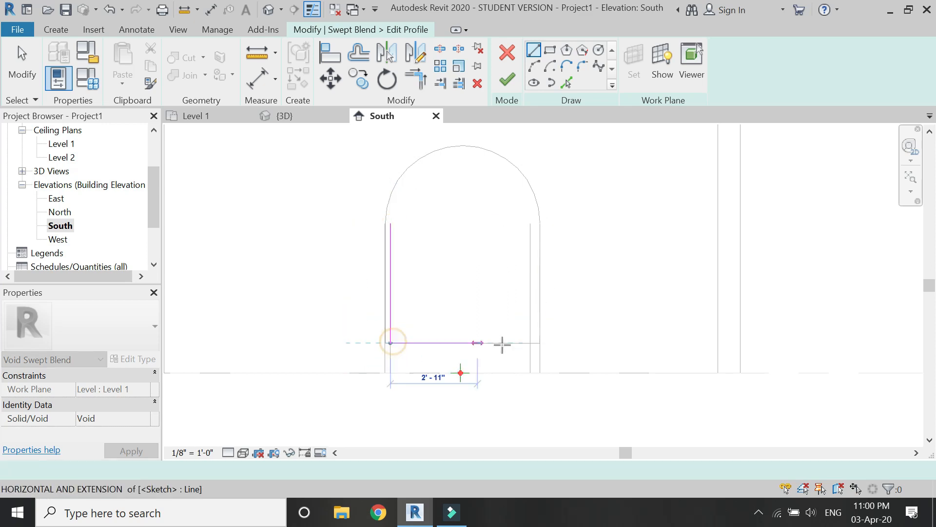
click(530, 342)
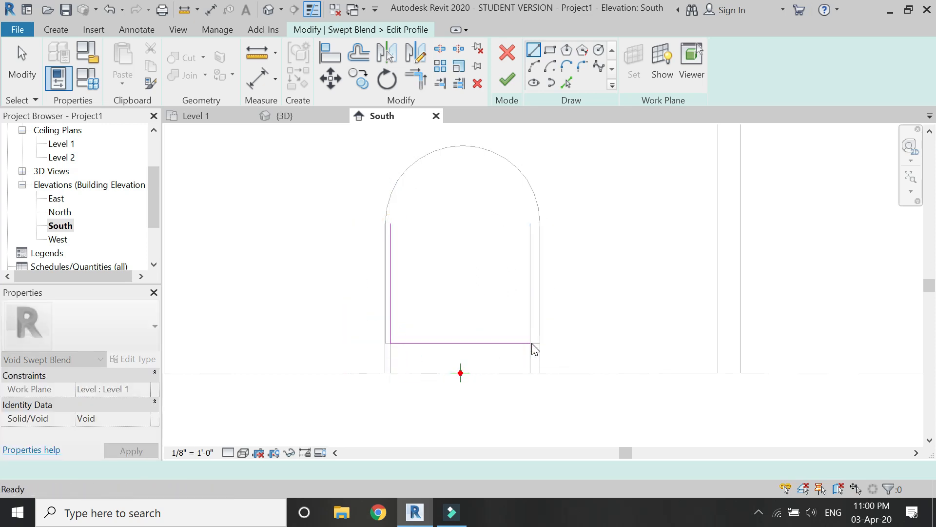
click(530, 224)
Close the top of profile 2 with a semicircular arc between the upper ends of its sides.
click(534, 67)
click(390, 224)
click(530, 224)
click(464, 153)
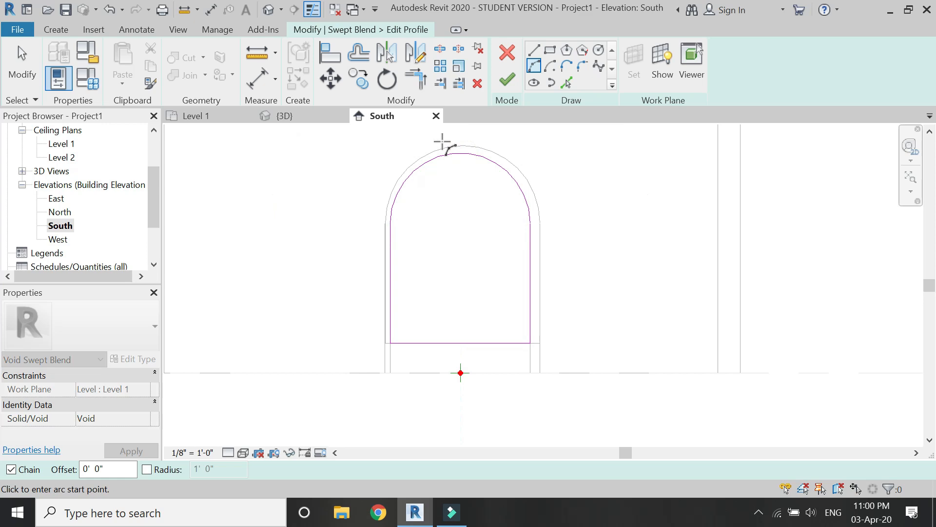
Raise the crown of profile 2's arc to the height of profile 1's arch and finish the profile.
scroll(483, 176, up, 3)
key(Escape)
key(Escape)
click(489, 181)
drag(490, 180, 489, 158)
key(Escape)
scroll(474, 187, down, 2)
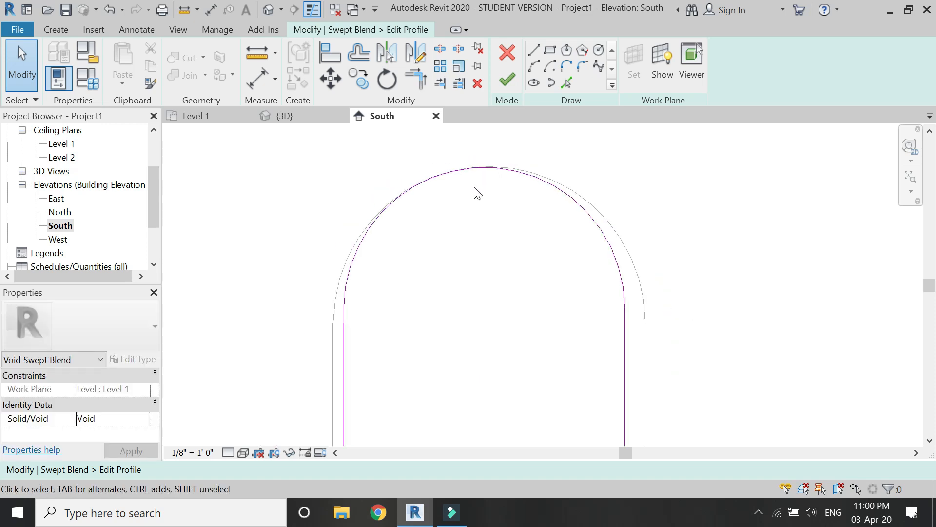
scroll(466, 175, down, 2)
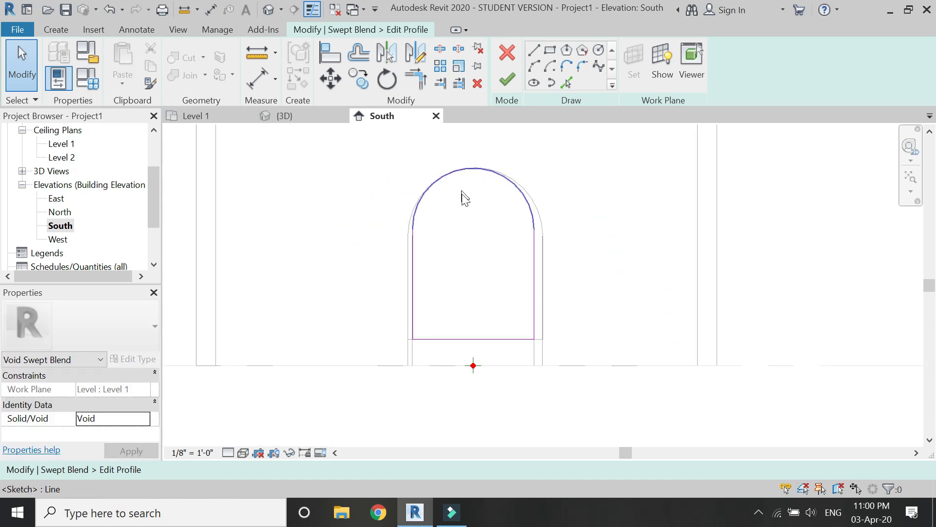
click(502, 84)
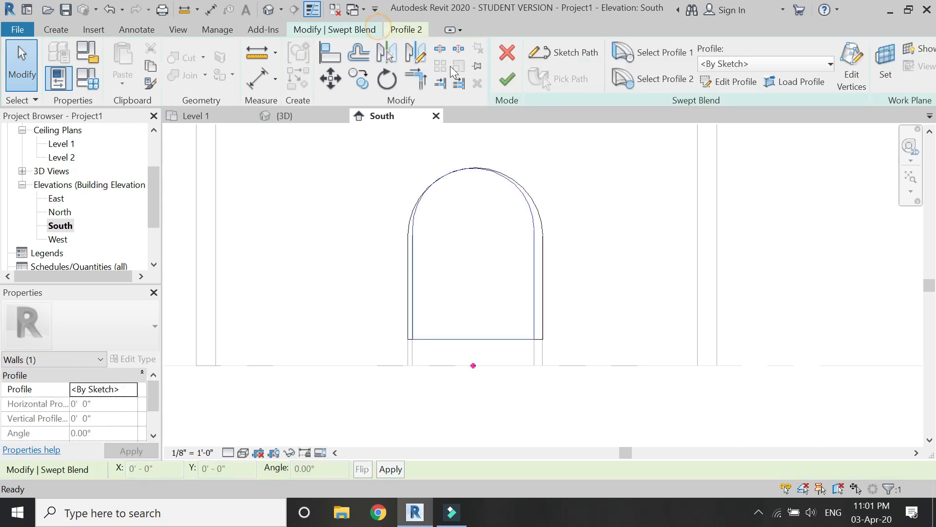
Finish the void swept blend and bring up the 3D view of the cut wall.
click(507, 79)
key(Escape)
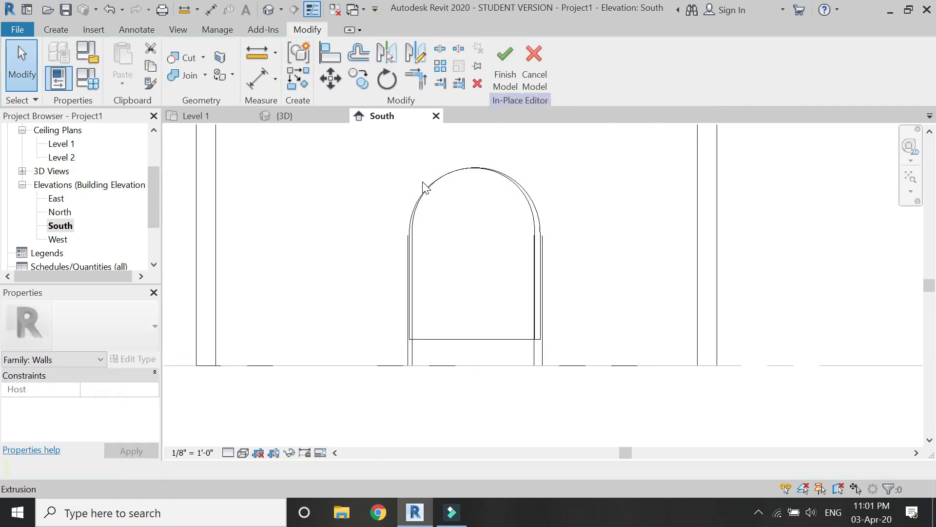
click(291, 117)
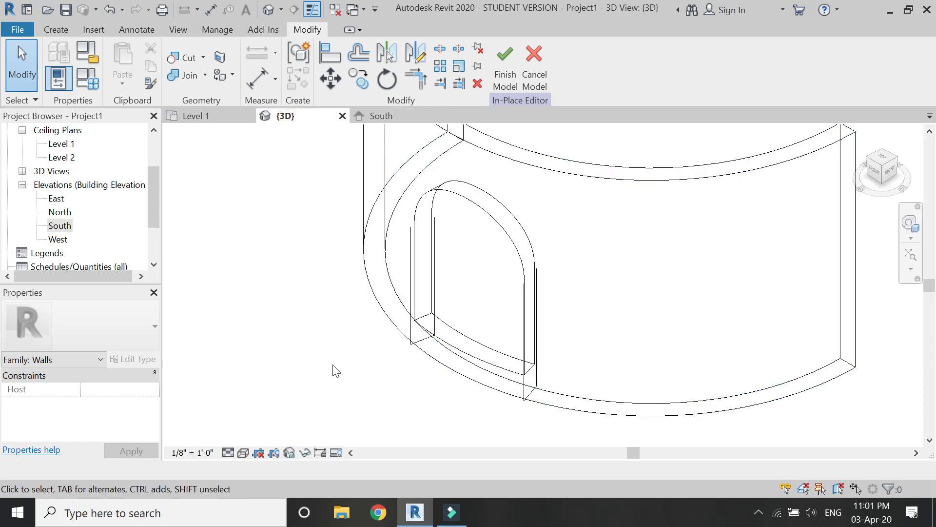
Delete the leftover model lines at both ends of the opening in the Level 1 floor plan.
click(208, 118)
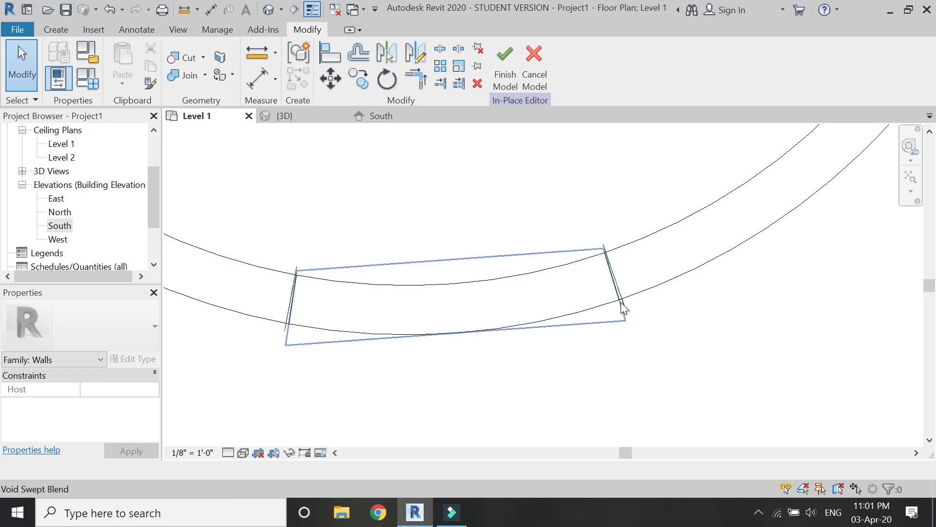
scroll(624, 309, up, 5)
drag(624, 333, 601, 303)
key(Delete)
scroll(700, 332, down, 3)
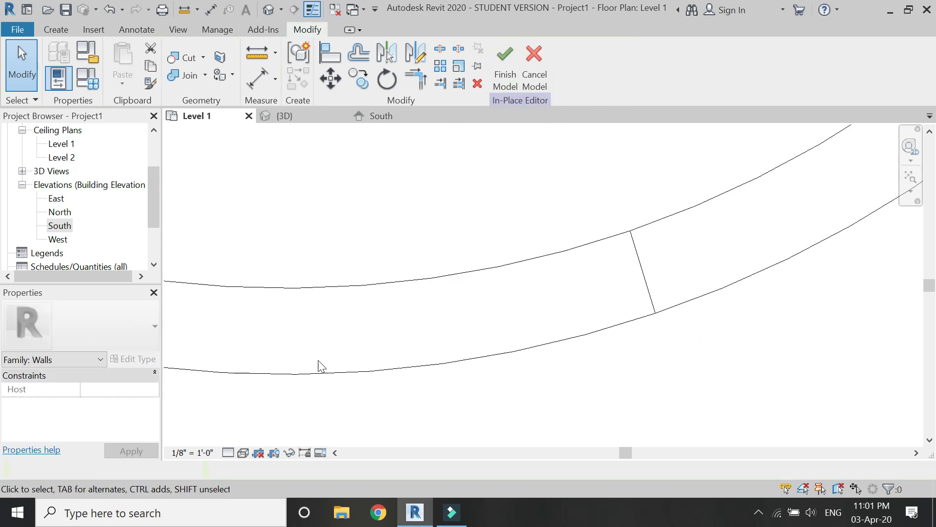
scroll(583, 280, down, 2)
scroll(317, 337, up, 5)
drag(388, 305, 346, 269)
key(Delete)
scroll(351, 295, down, 3)
Delete the two remaining vertical model lines beside the arched opening in the 3D view.
click(303, 118)
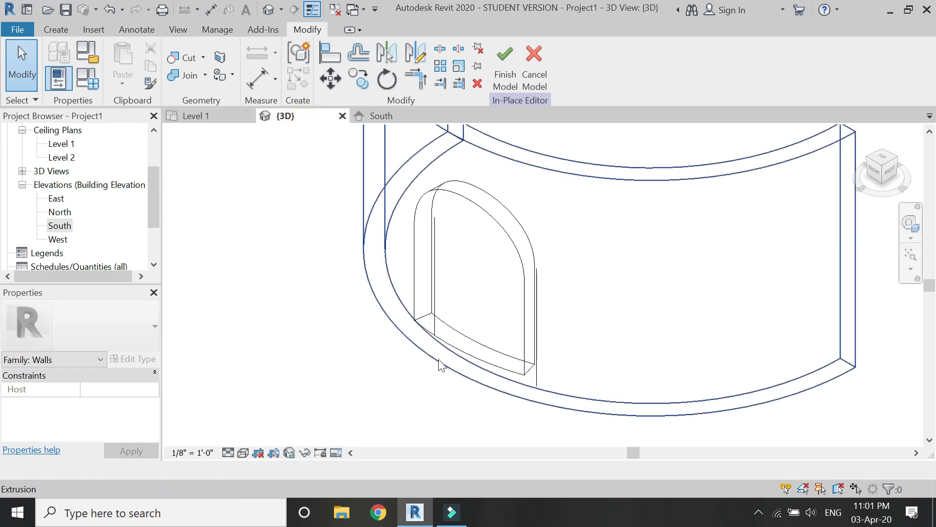
scroll(438, 300, up, 3)
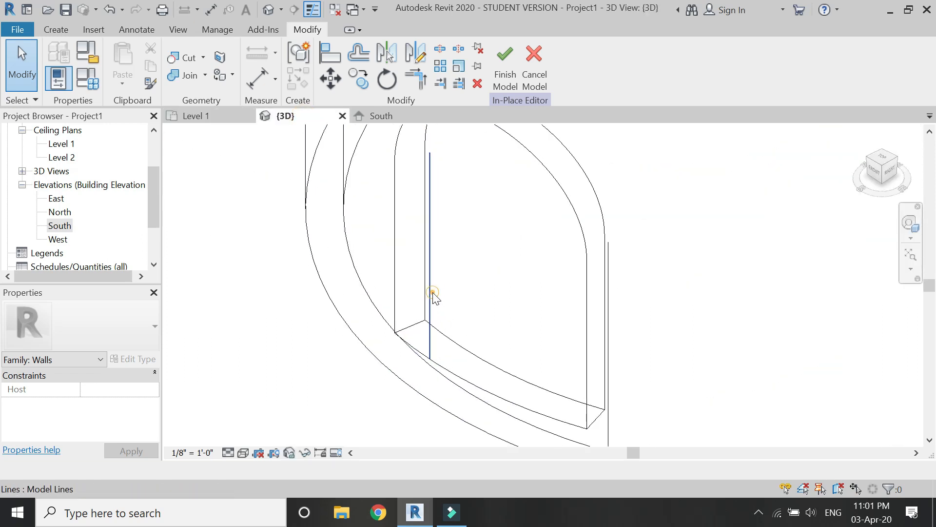
click(432, 297)
key(Delete)
scroll(436, 298, down, 2)
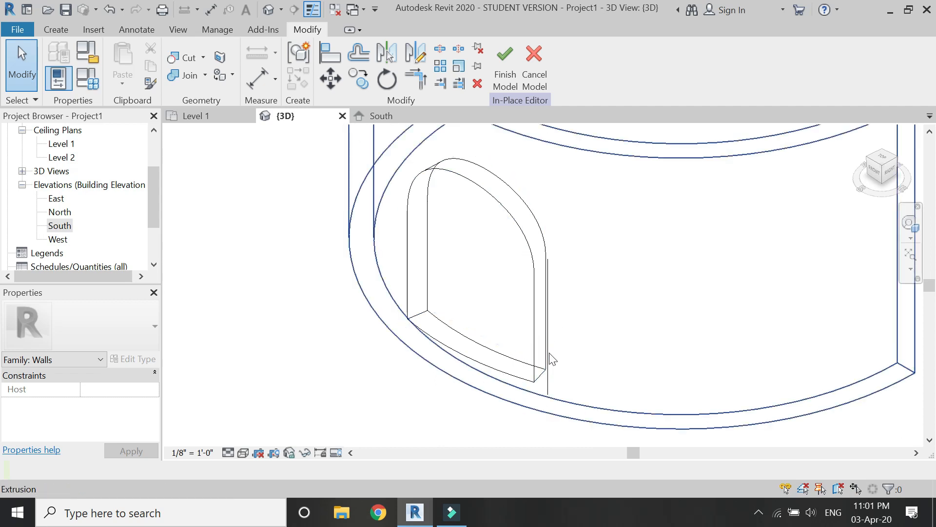
click(547, 390)
key(Escape)
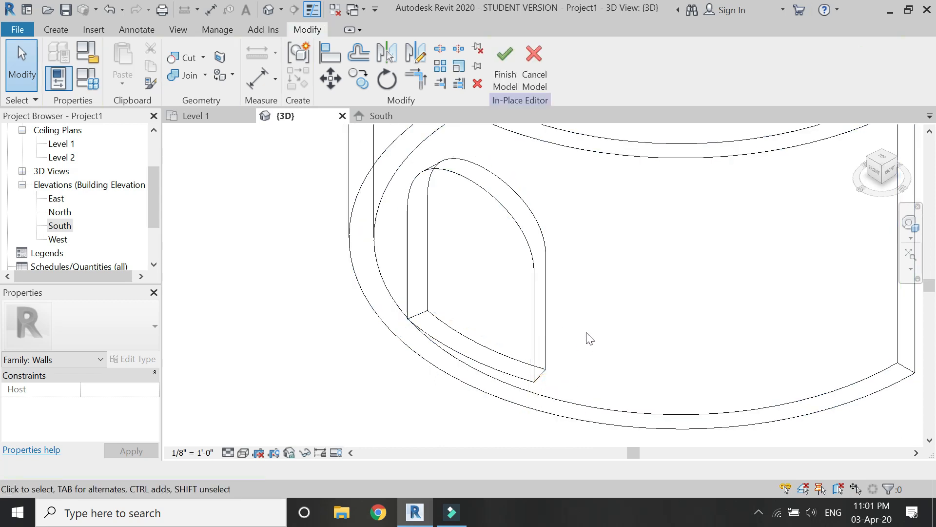
scroll(587, 337, down, 2)
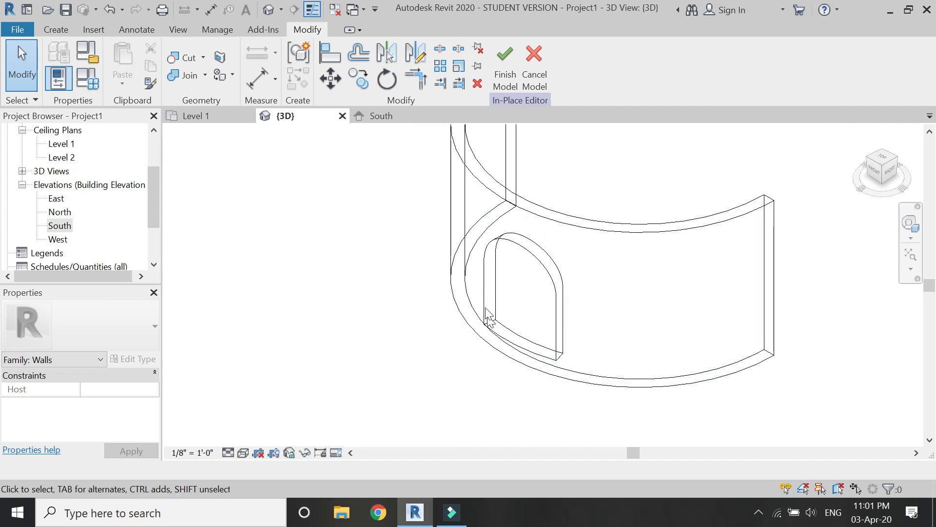
Set the 3D view's visual style to Hidden Line and inspect the arched opening.
click(242, 453)
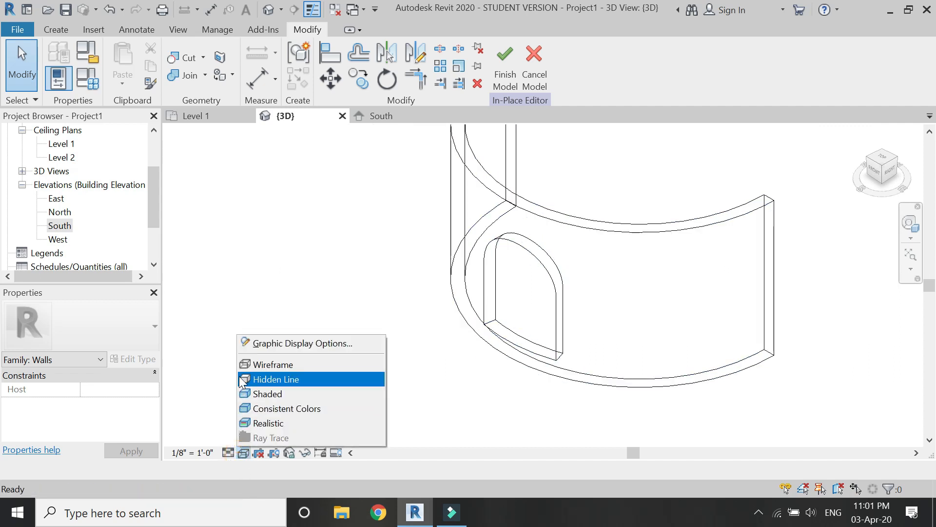
click(243, 379)
scroll(512, 390, up, 2)
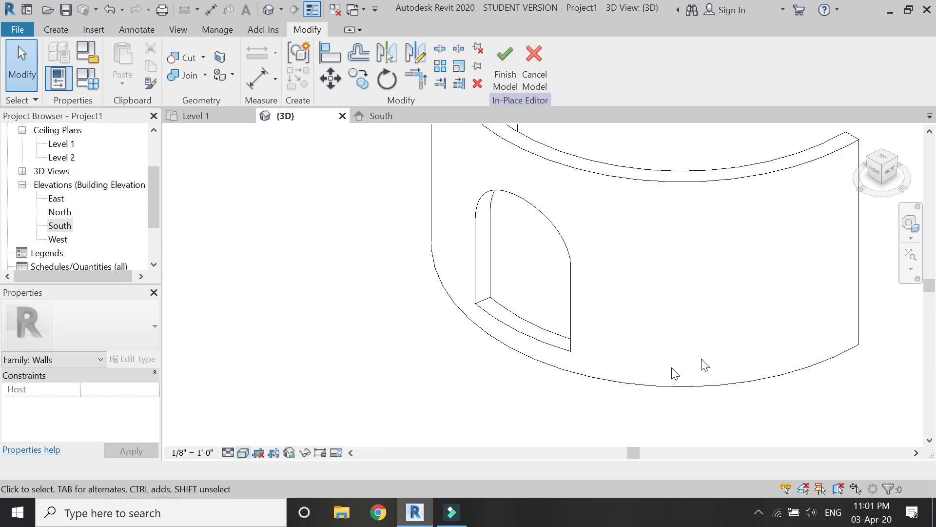
click(913, 233)
drag(696, 259, 481, 309)
drag(445, 395, 533, 415)
Check the opening in the Level 1 plan and South elevation, and finish the in-place wall model.
click(230, 117)
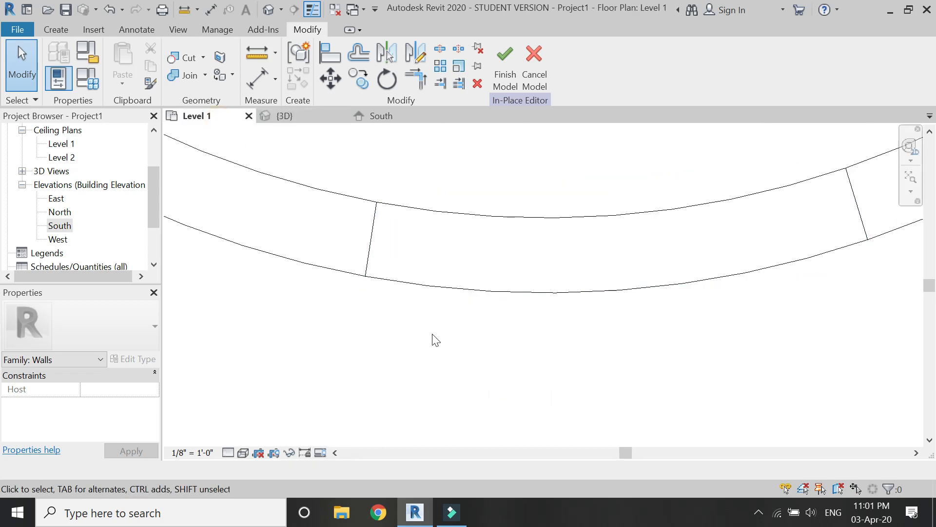
scroll(576, 362, down, 2)
click(393, 116)
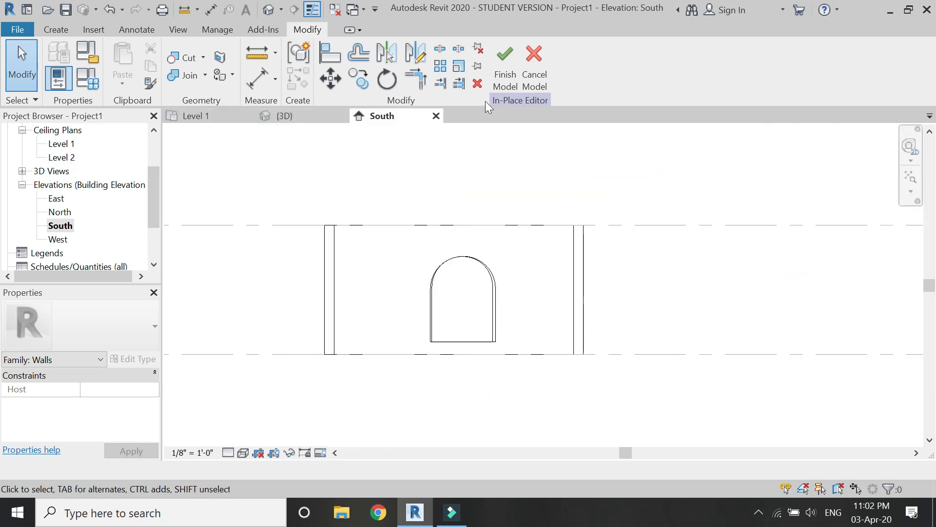
click(501, 82)
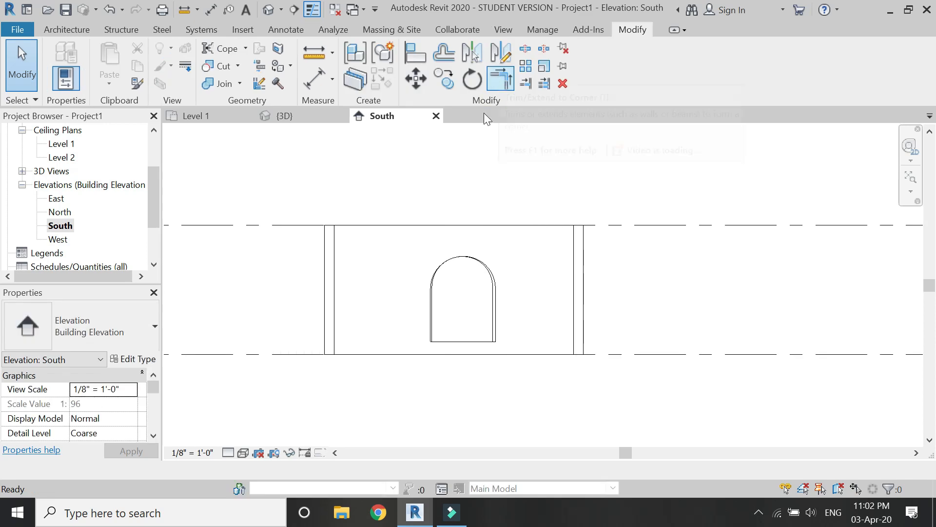
Create an in-place mass named Mass 1 with the arched opening in view in 3D.
click(296, 116)
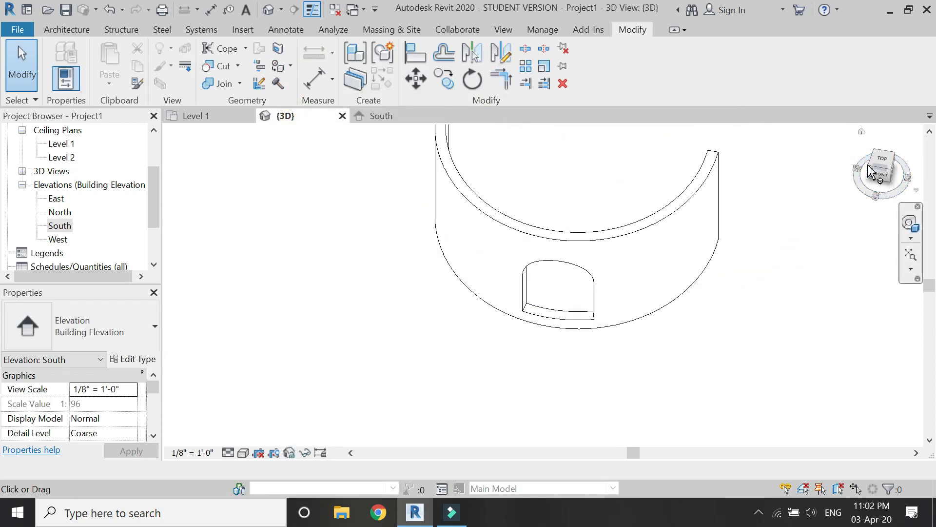
click(870, 167)
scroll(637, 376, up, 3)
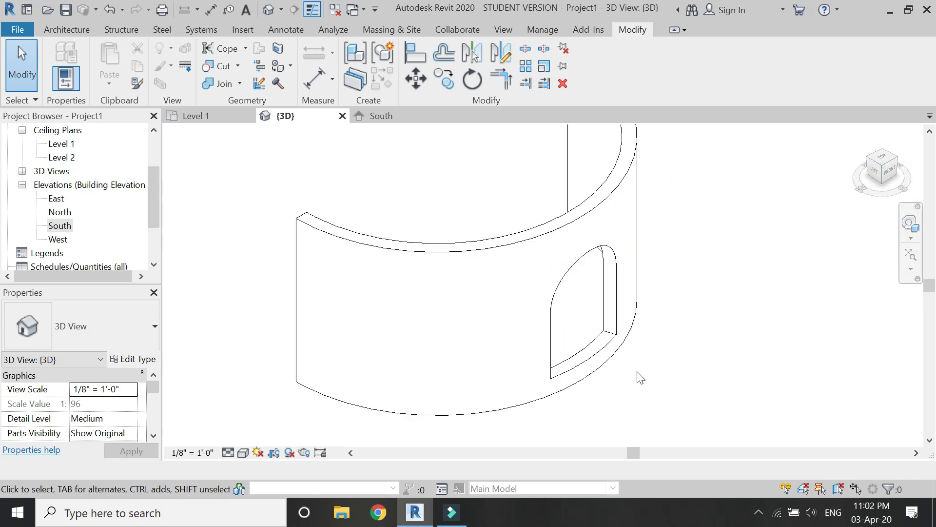
click(389, 30)
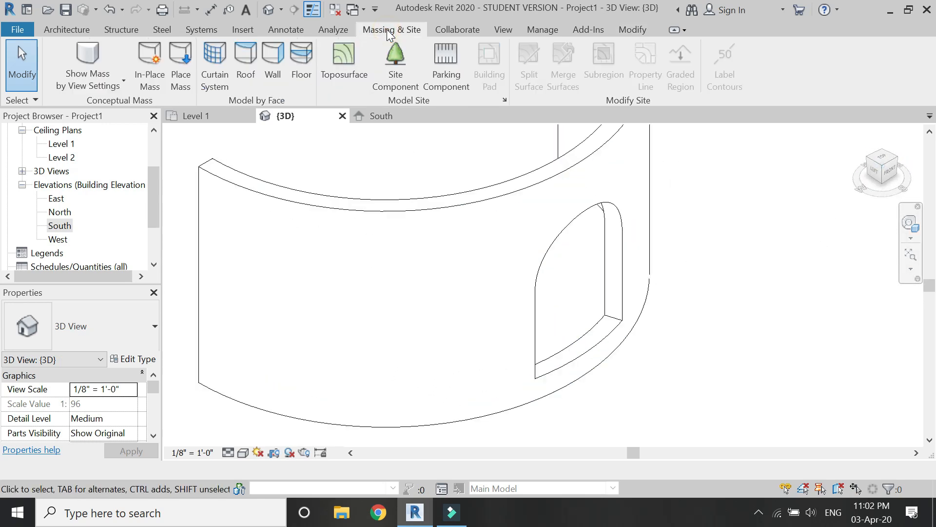
click(148, 72)
click(541, 317)
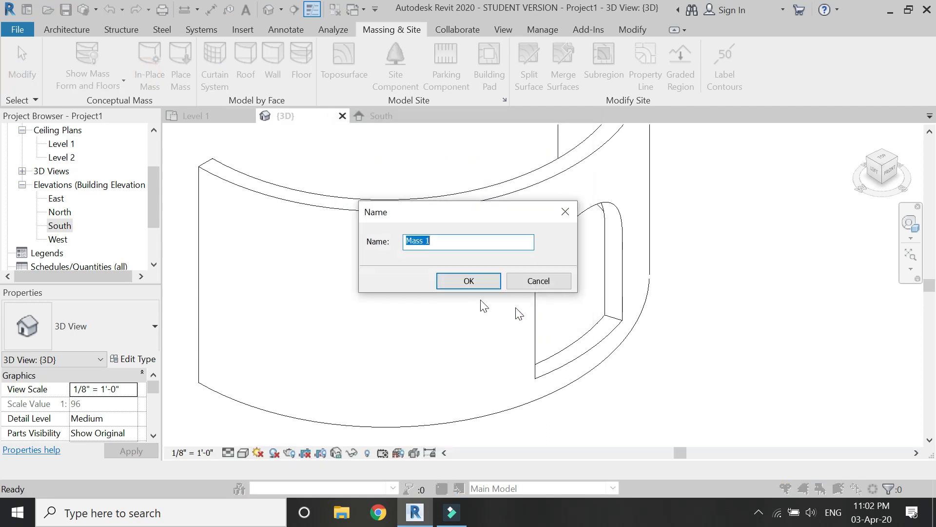
click(471, 282)
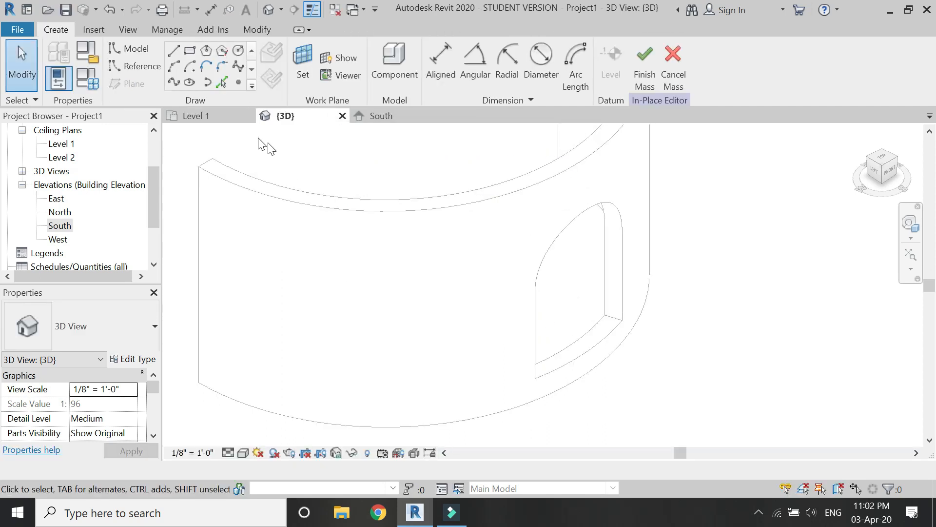
Draw a model arc with 3D Snapping between the arch's outer springing points, passing through a point on its curved edge.
click(174, 68)
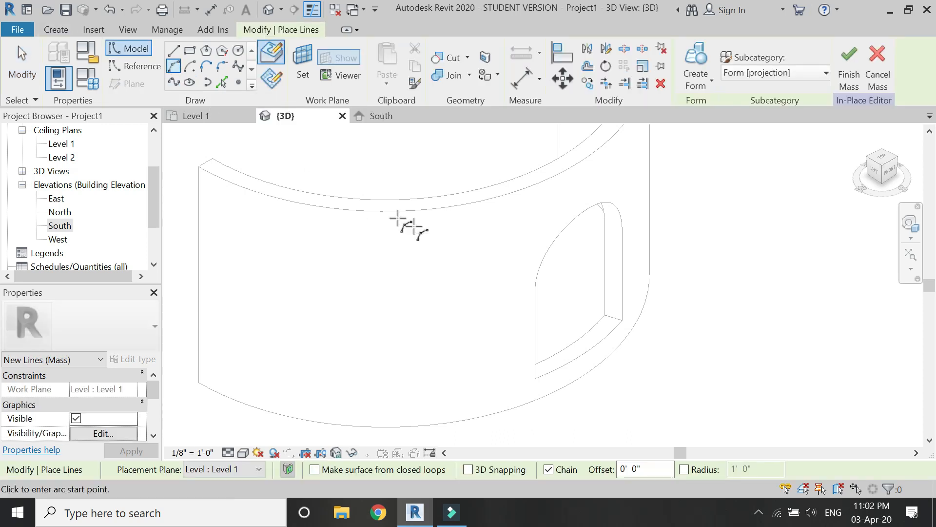
click(468, 469)
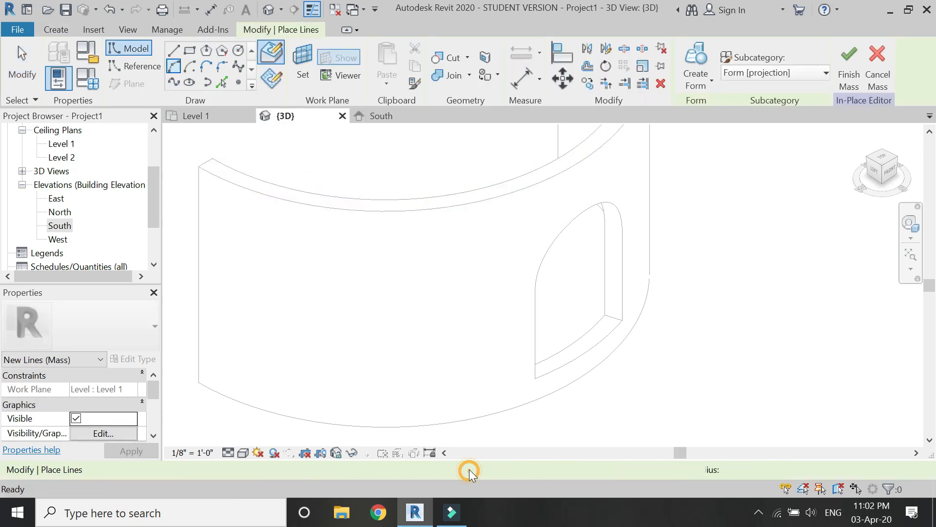
click(622, 233)
click(535, 291)
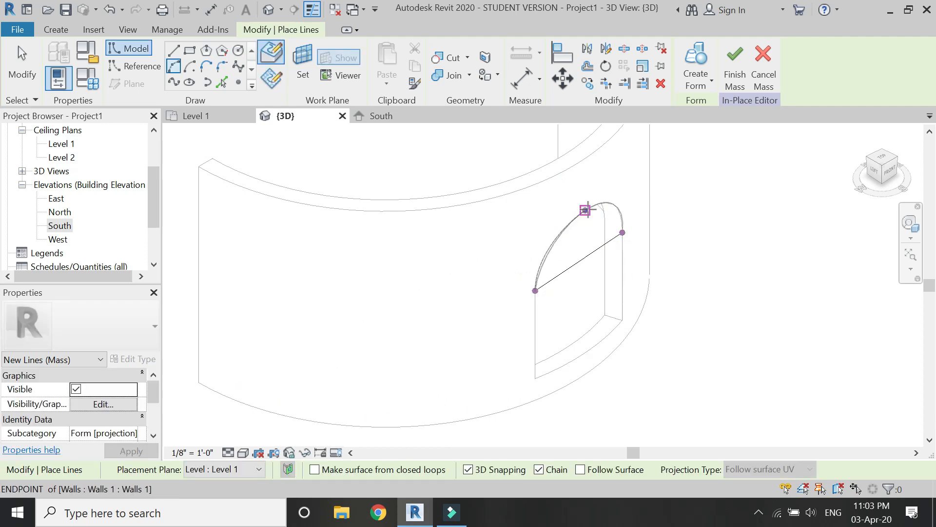
click(581, 214)
scroll(583, 210, up, 3)
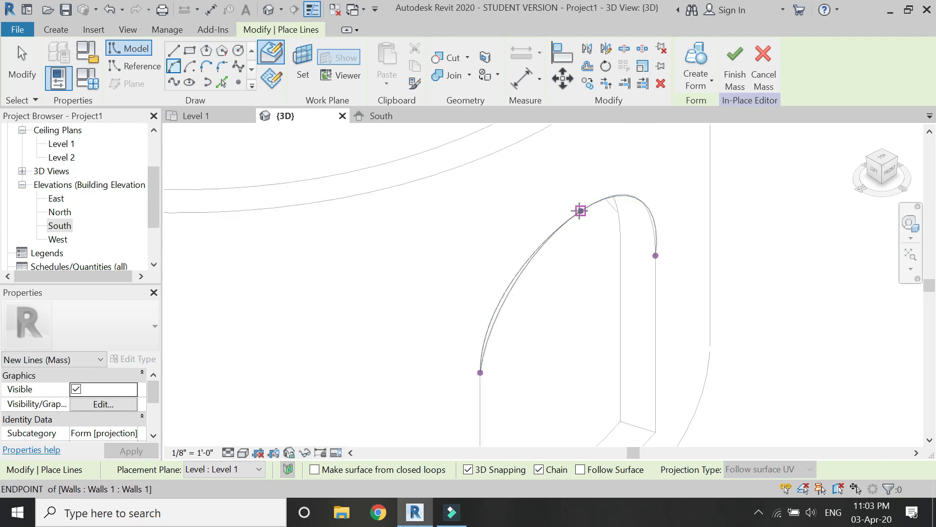
click(580, 211)
scroll(534, 179, down, 3)
key(Escape)
Draw a three-point arc along the outer curved sill edge between the opening's two lower corners.
scroll(526, 340, up, 2)
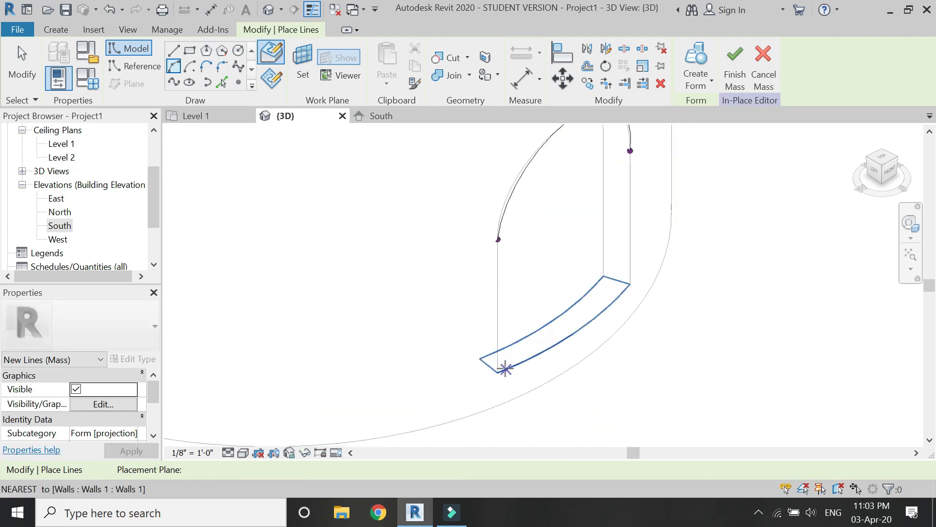
click(497, 372)
click(629, 284)
click(575, 331)
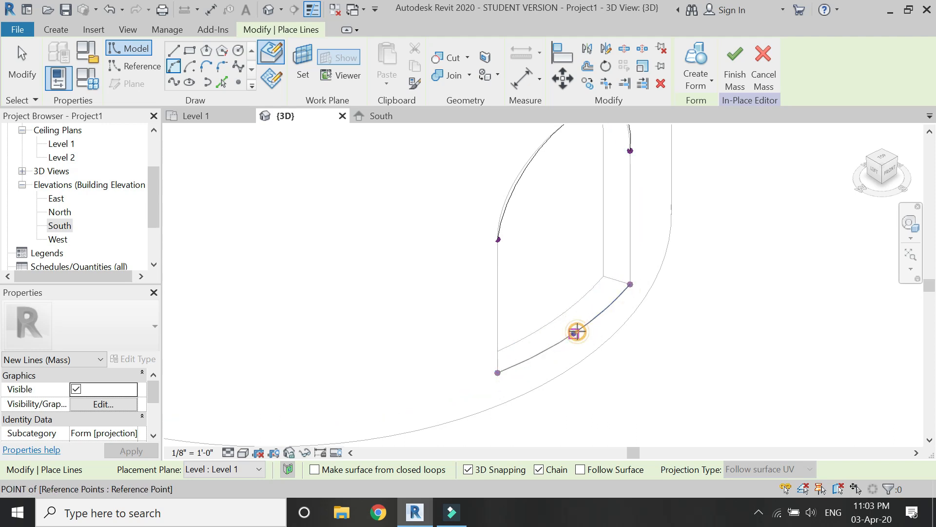
Connect the arch arc to the sill arc with two straight vertical lines along the opening's outer side edges.
scroll(544, 380, down, 3)
click(175, 50)
scroll(512, 286, up, 1)
click(512, 287)
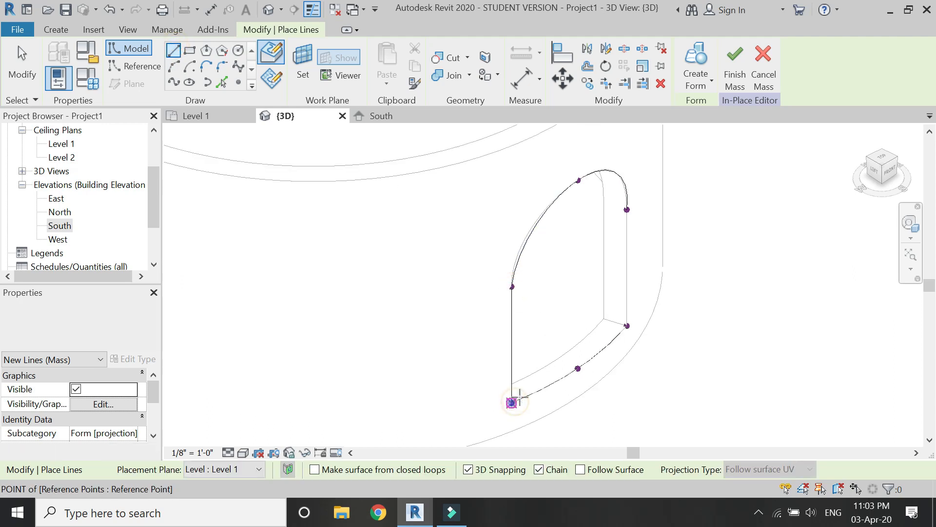
click(512, 402)
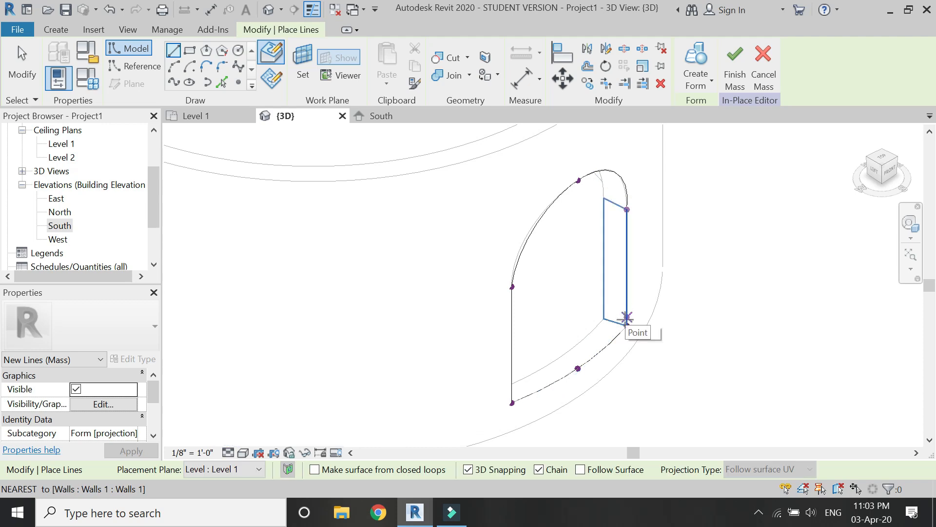
click(627, 325)
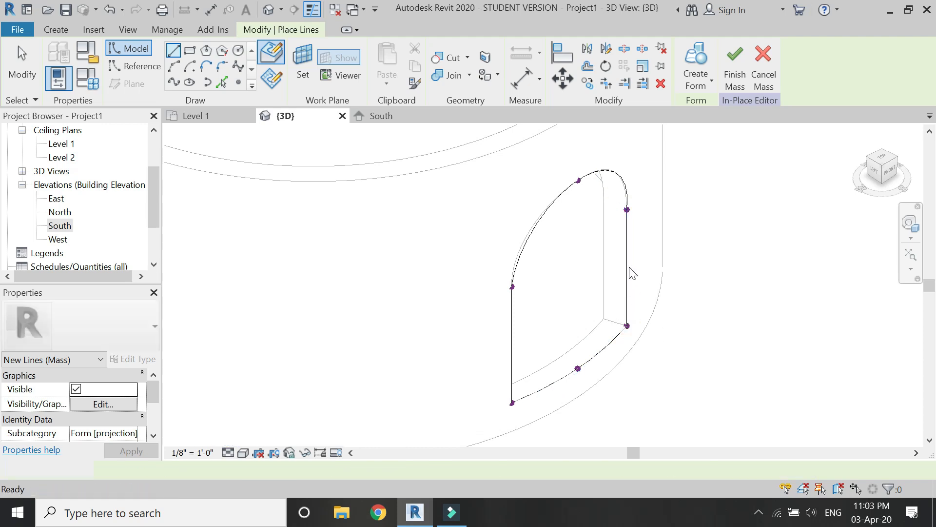
key(Escape)
click(629, 270)
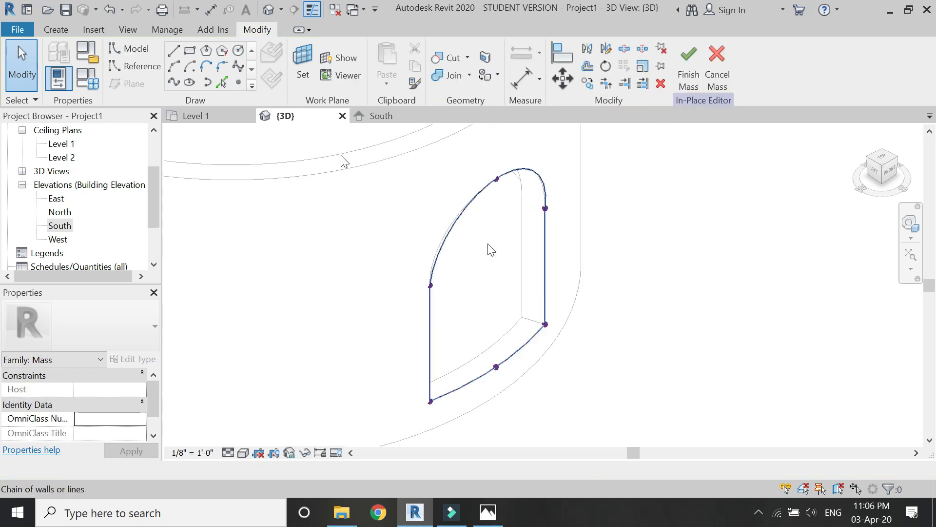
Set the work plane to the reference point at the outline's lower right corner and pick the wall's curved edge at sill level as a model line.
click(299, 68)
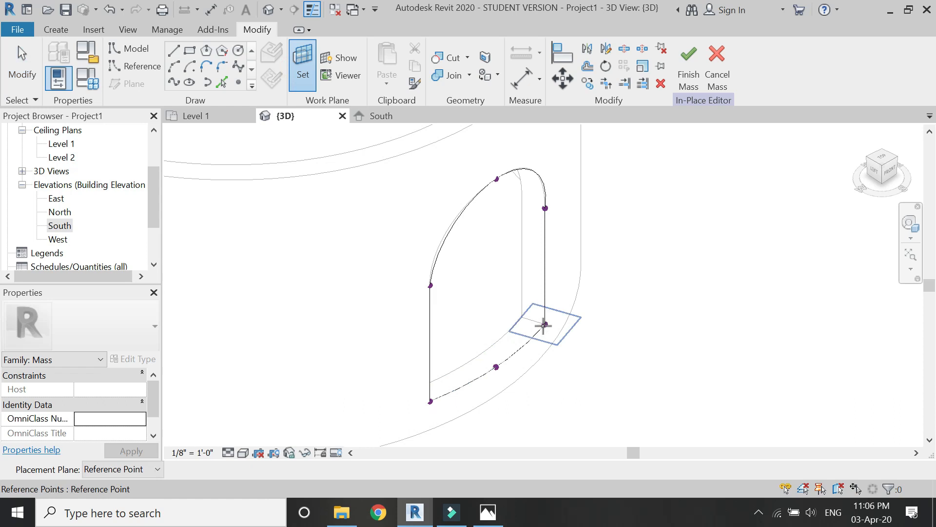
click(545, 323)
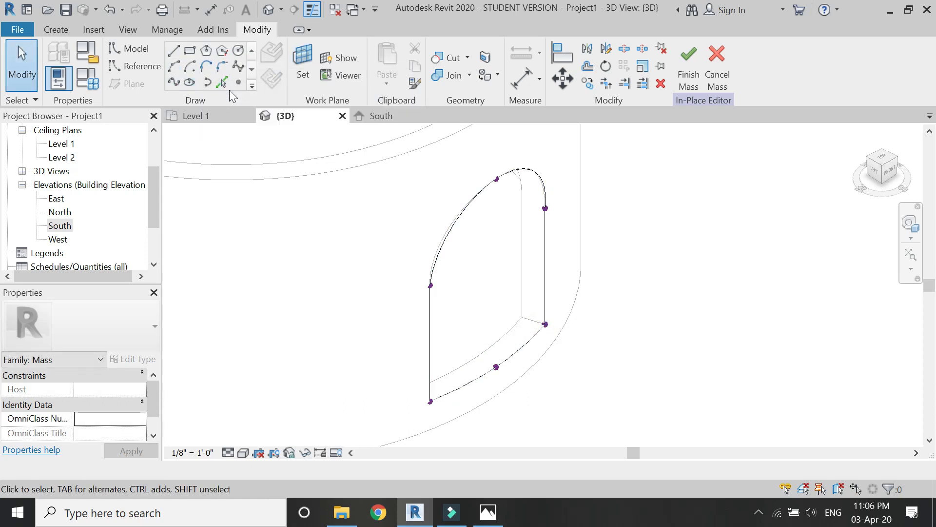
click(222, 82)
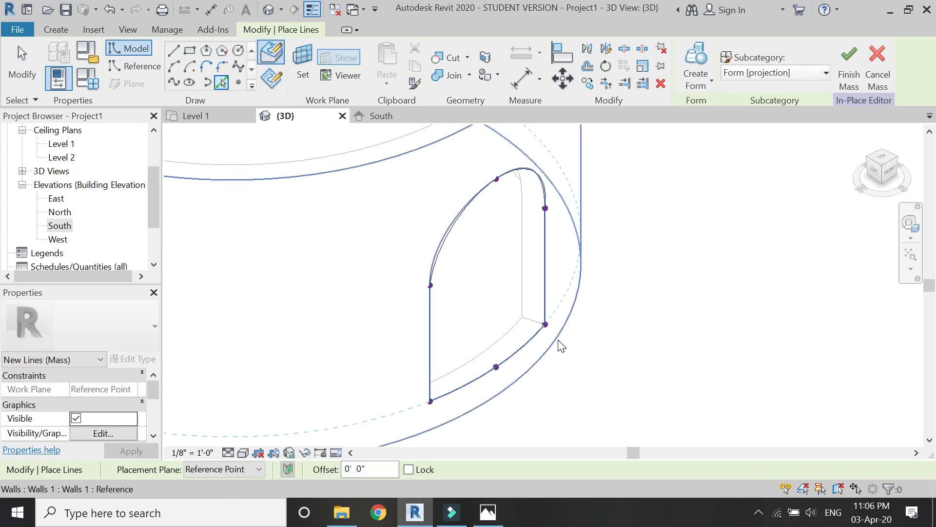
scroll(543, 340, up, 5)
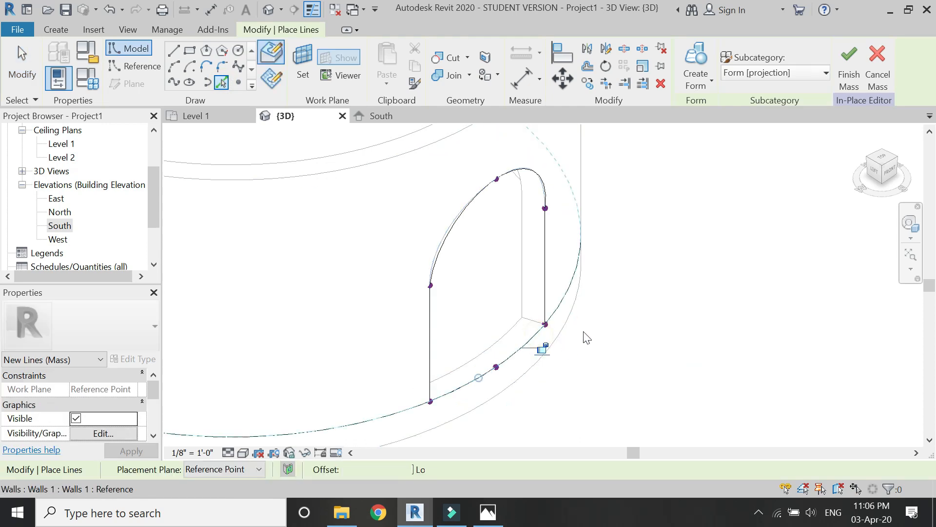
Draw a stepped frame profile with chained lines from the opening's lower right corner, ending perpendicular on the picked curved wall edge.
click(174, 49)
click(437, 313)
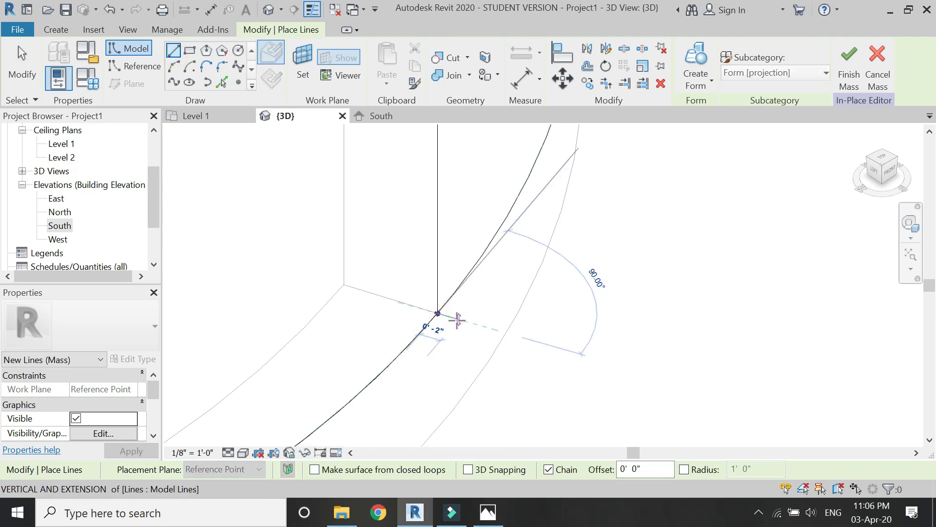
scroll(457, 320, up, 6)
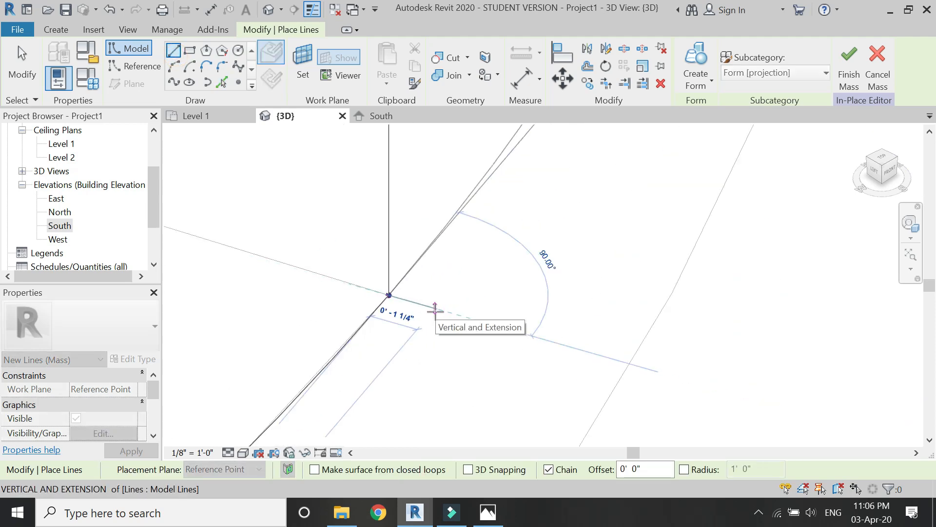
click(426, 305)
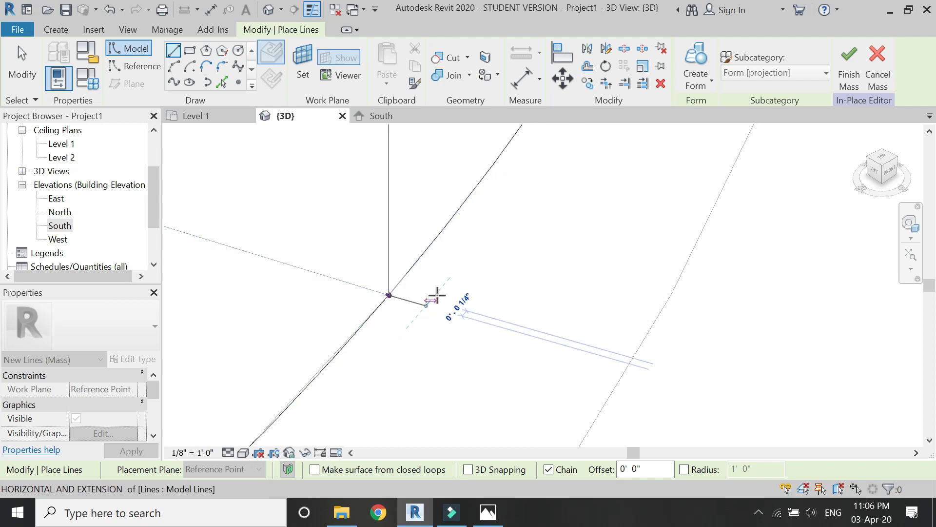
click(444, 285)
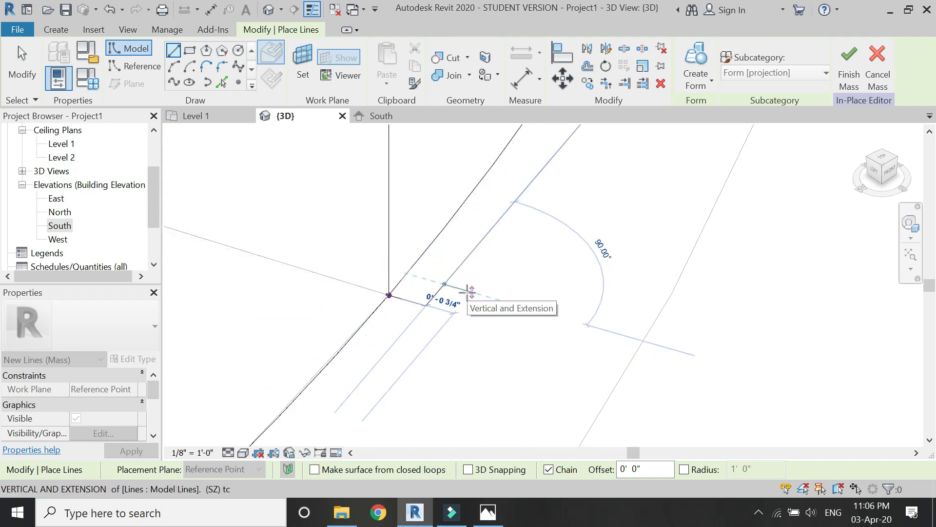
click(463, 289)
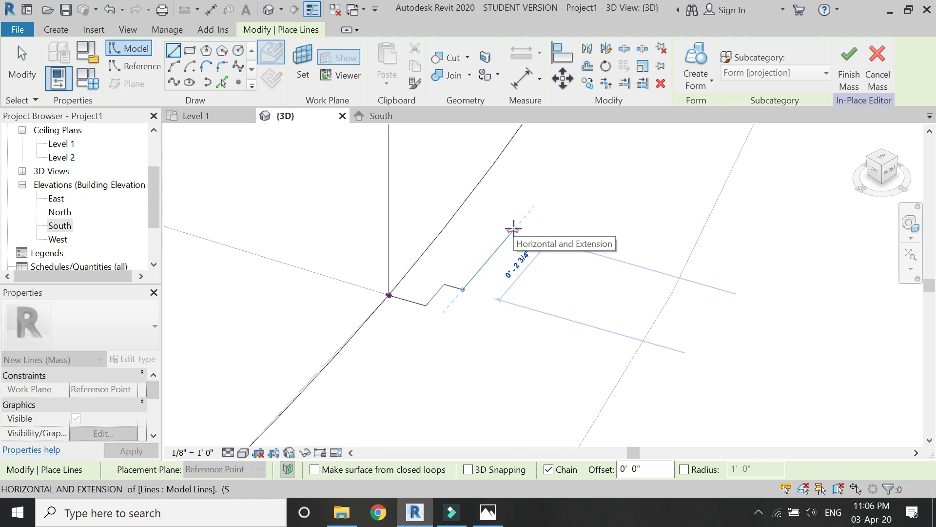
click(515, 223)
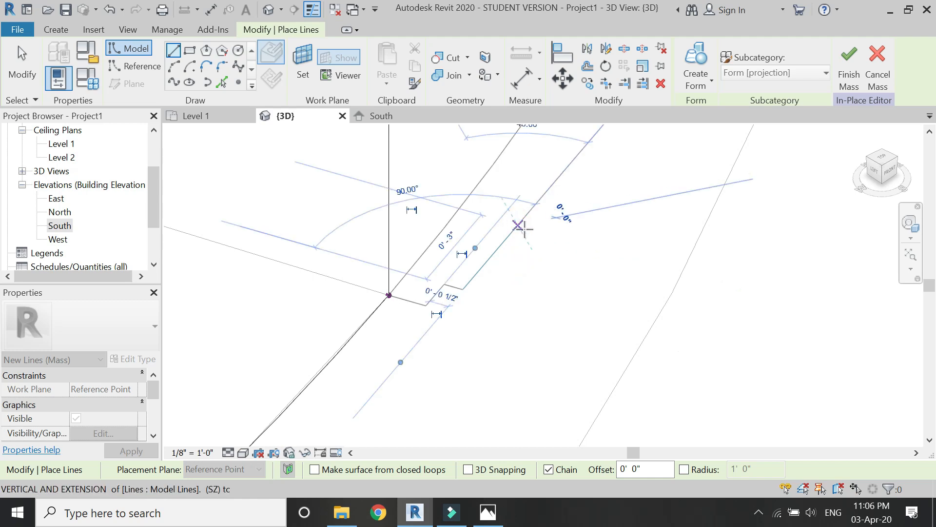
scroll(517, 224, up, 3)
click(530, 227)
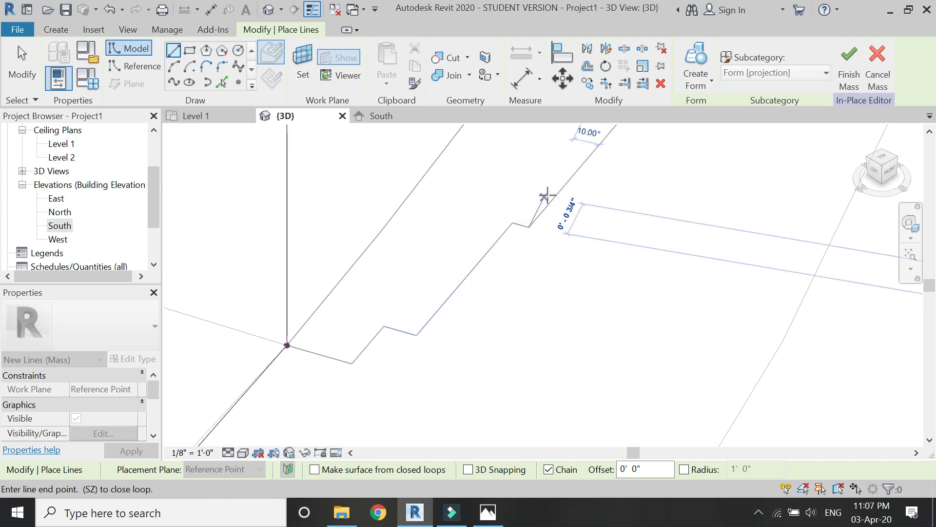
click(549, 200)
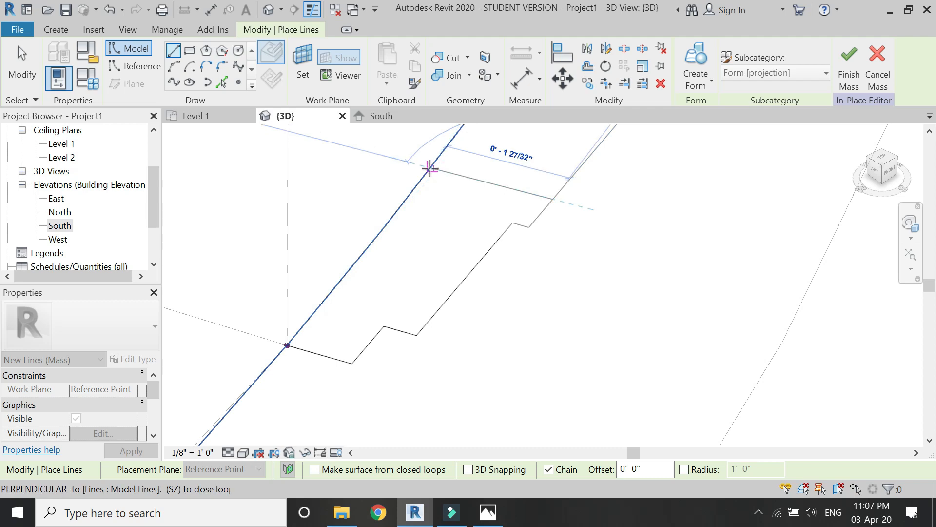
click(431, 170)
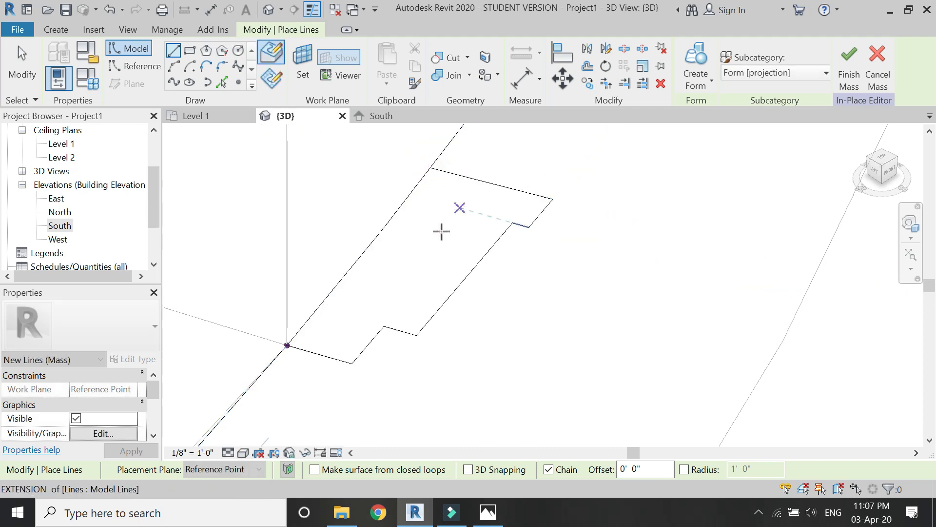
Draw three-point arcs across the outward corner near the profile's far end and the outward corner of its middle step.
click(174, 65)
scroll(510, 200, up, 3)
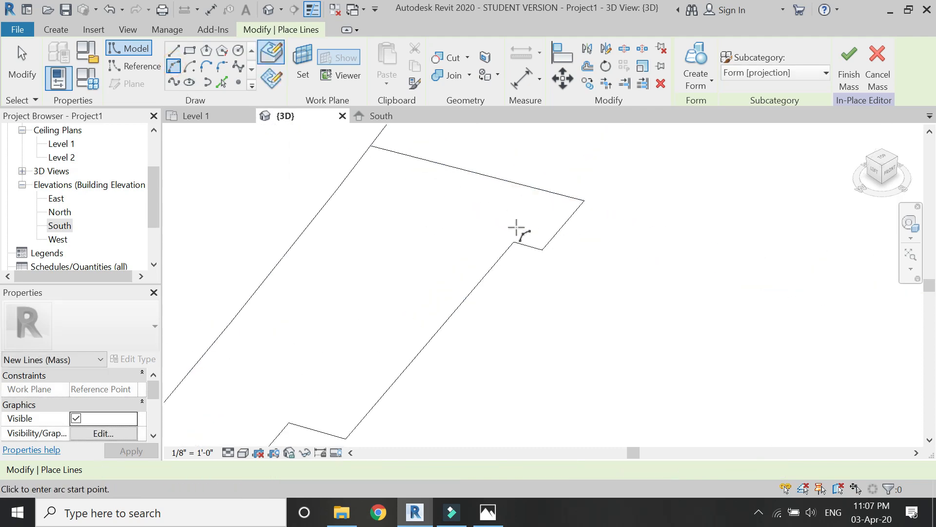
click(517, 241)
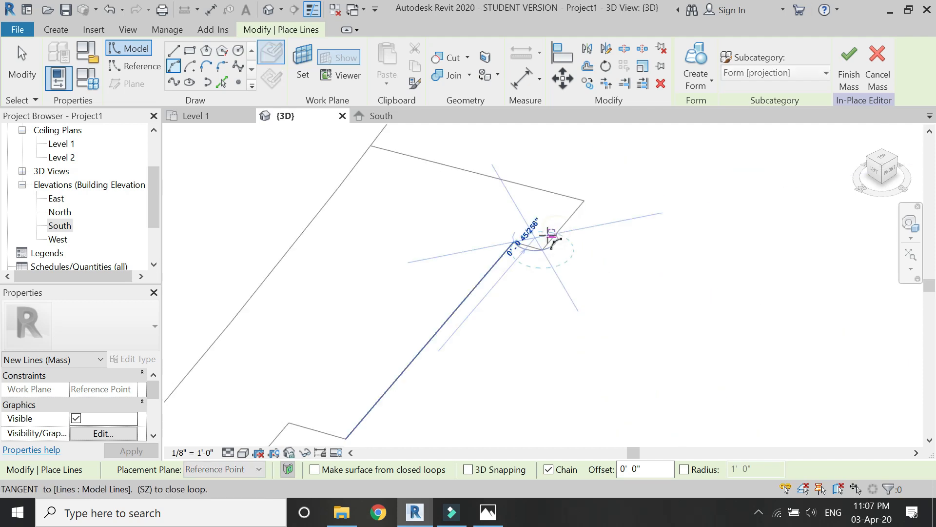
click(545, 238)
scroll(625, 216, down, 4)
scroll(433, 338, up, 1)
scroll(432, 336, up, 1)
click(457, 339)
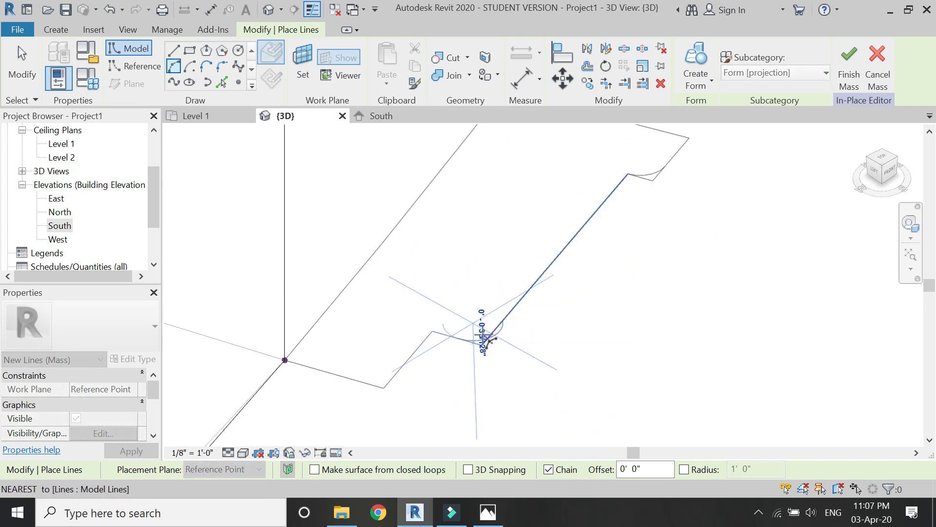
click(487, 337)
click(532, 324)
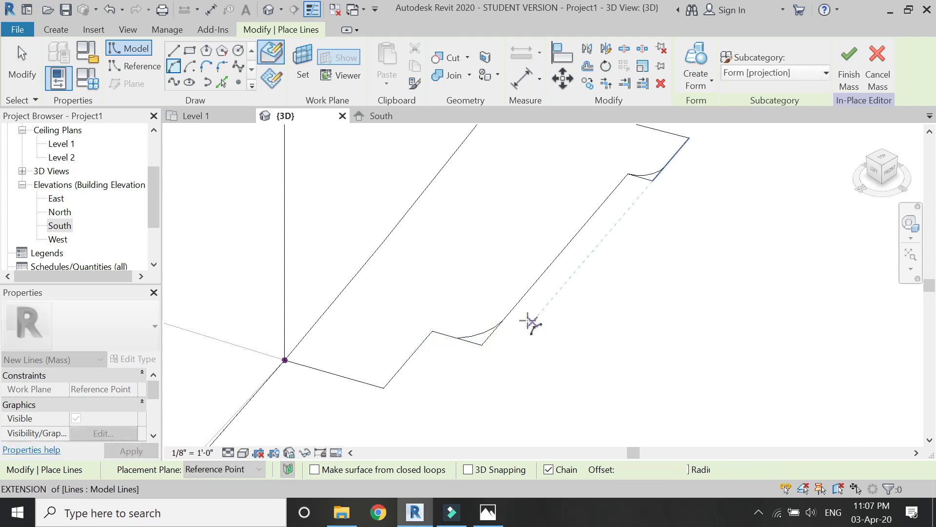
Draw a three-point arc across the profile's outward corner nearest the reference point.
scroll(338, 386, down, 3)
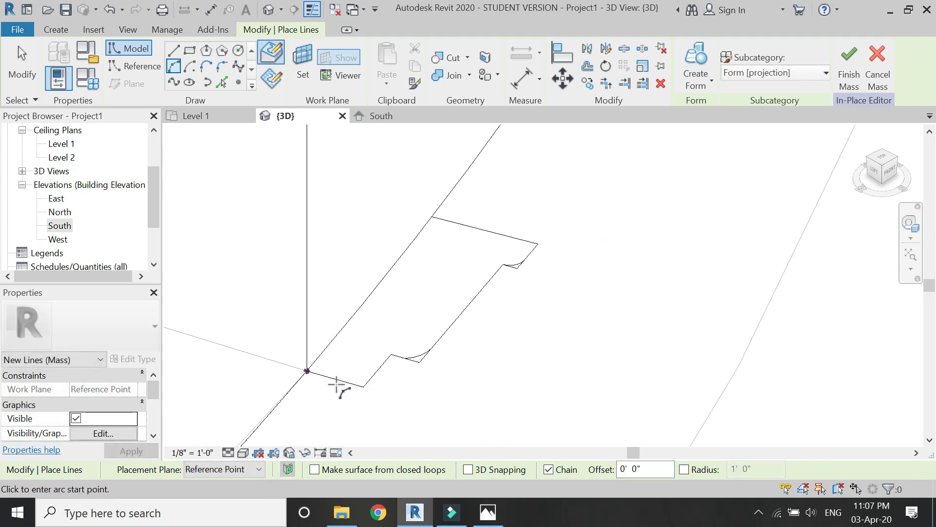
scroll(342, 385, up, 2)
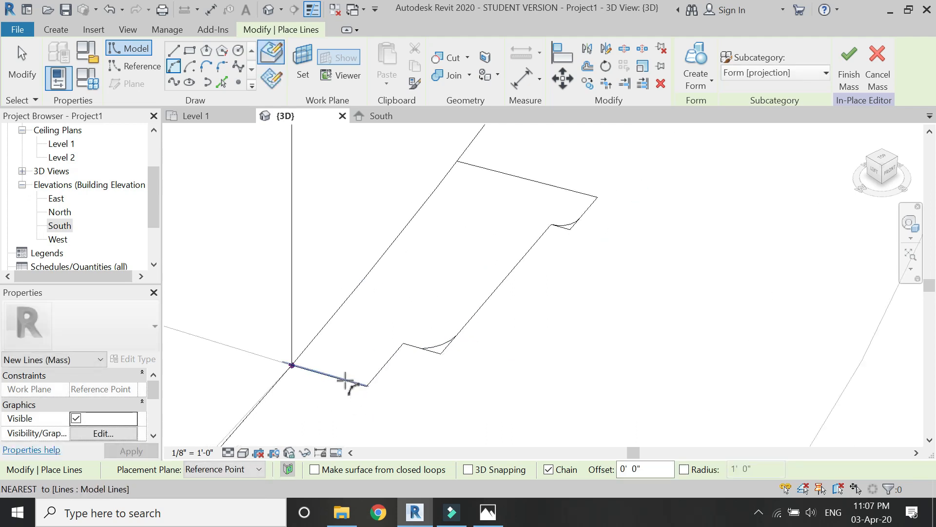
click(335, 376)
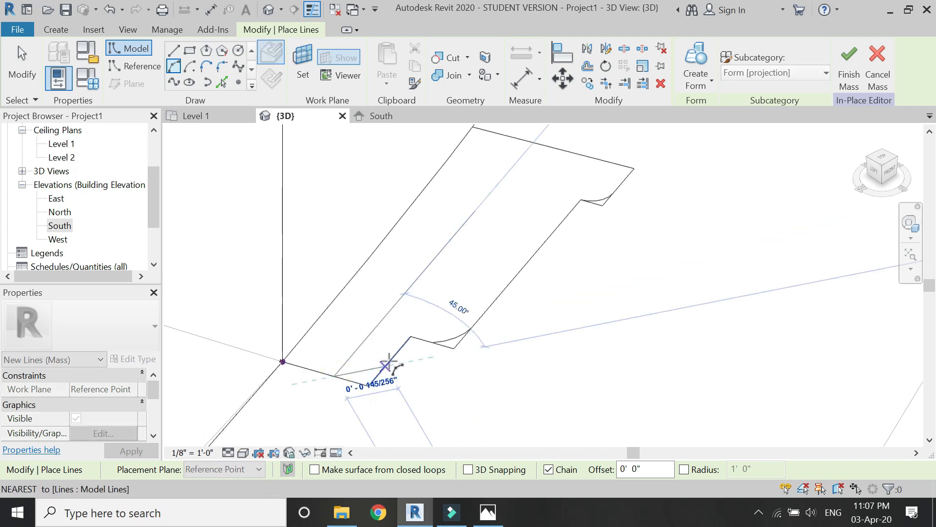
click(390, 362)
scroll(366, 376, up, 2)
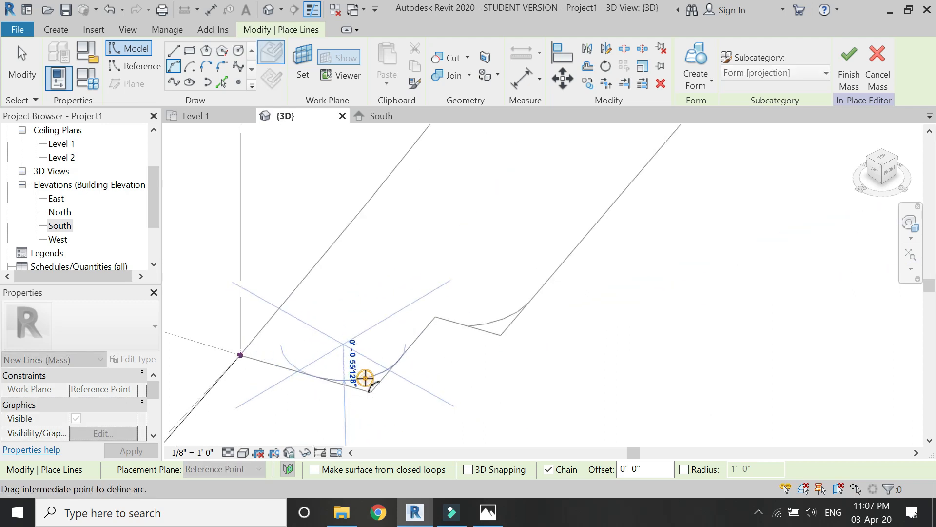
click(366, 378)
key(Escape)
key(Escape)
Trim the straight profile lines back to the arcs at the corner nearest the reference point and at the middle step.
key(t)
key(r)
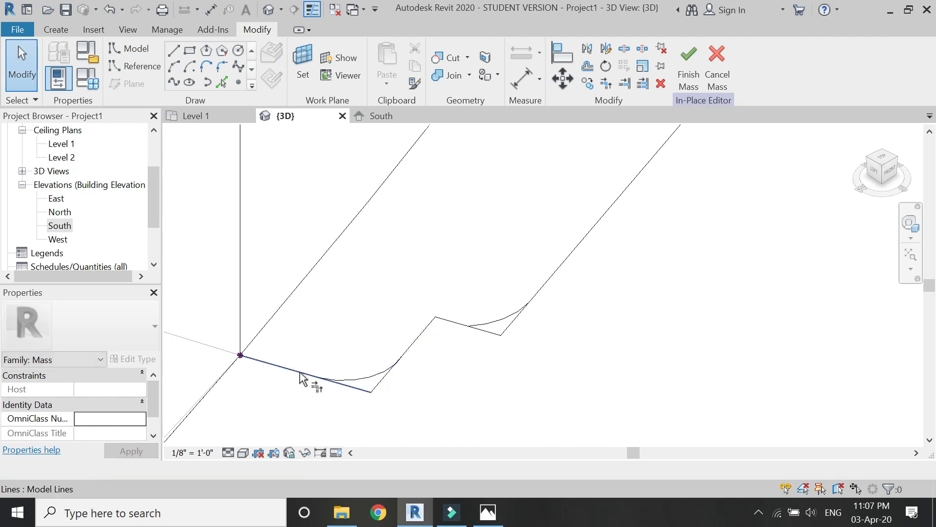
click(297, 369)
click(412, 348)
click(418, 340)
click(457, 324)
click(494, 322)
click(500, 320)
click(540, 291)
scroll(506, 379, down, 3)
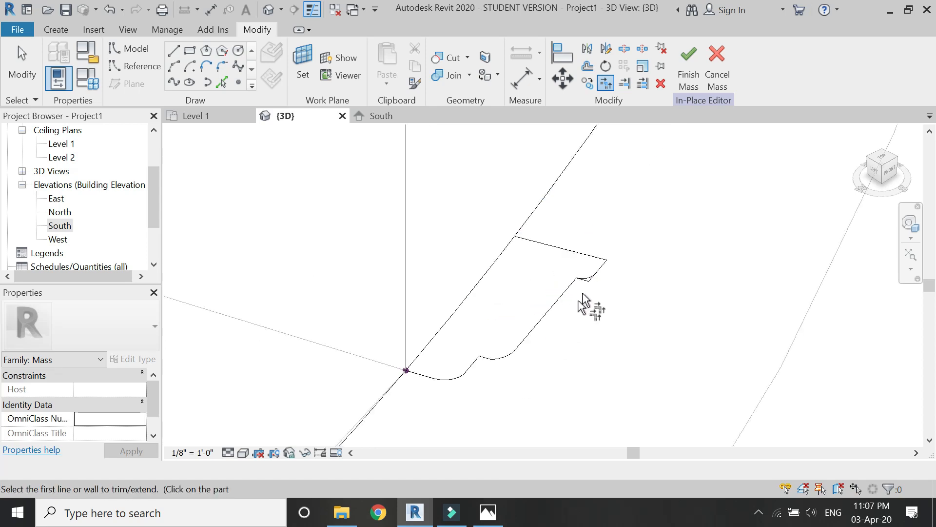
scroll(577, 293, up, 3)
click(571, 281)
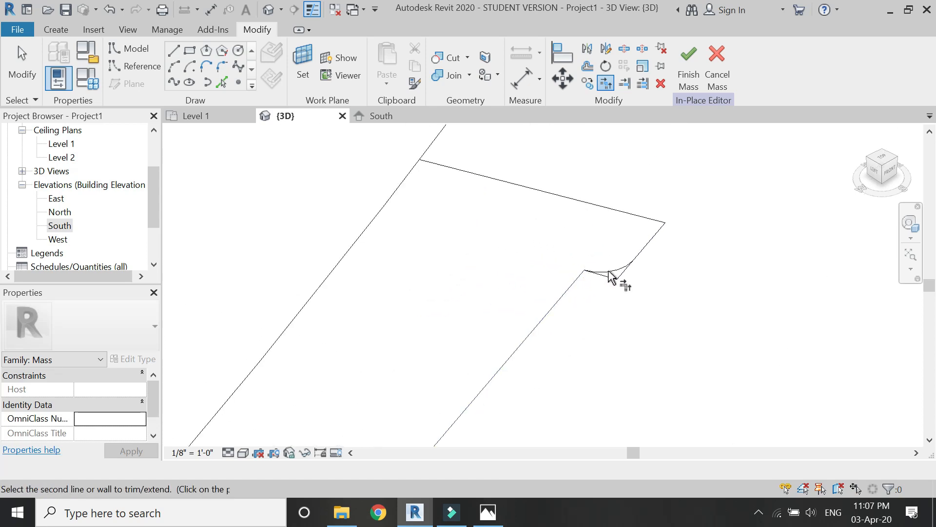
key(Escape)
key(Escape)
click(615, 272)
key(Escape)
Trim the far-end arc to its adjoining outer line and delete the leftover short line below it.
key(t)
key(r)
click(617, 270)
click(636, 263)
key(Escape)
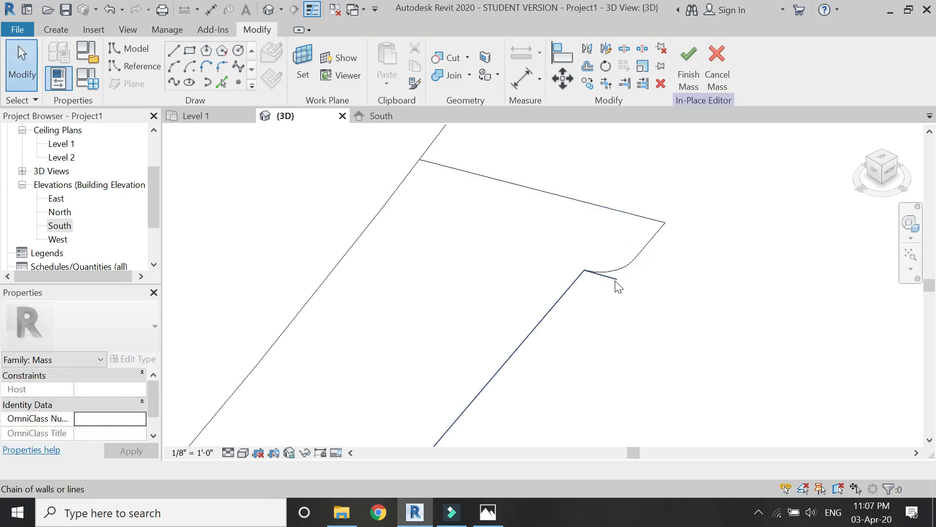
click(615, 281)
key(Delete)
Trim the picked curved wall edge to the profile's end line so it closes the profile loop.
scroll(585, 222, down, 2)
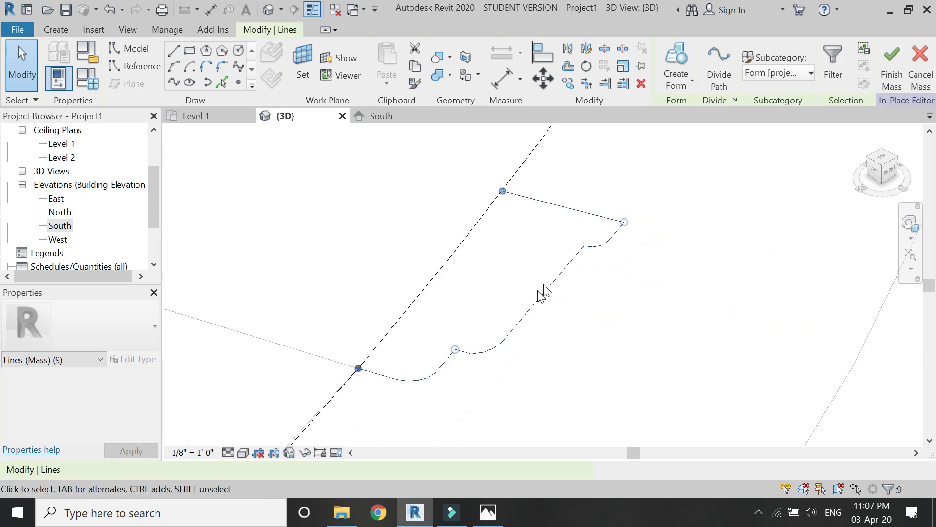
click(431, 279)
scroll(444, 293, down, 1)
key(t)
key(r)
click(475, 247)
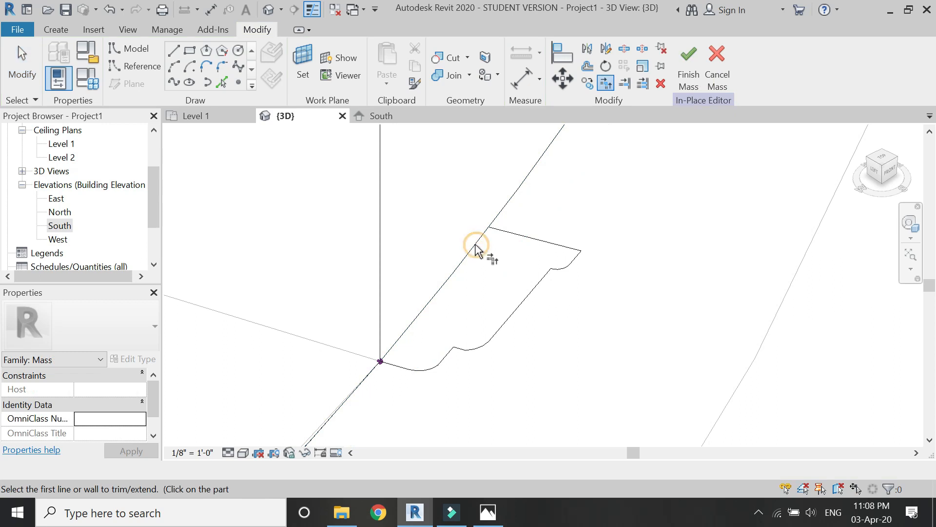
click(371, 375)
click(517, 235)
key(Escape)
Check in the Level 1 plan whether the frame profile's chain of lines forms a closed loop.
click(192, 116)
key(Tab)
click(605, 323)
scroll(609, 320, down, 3)
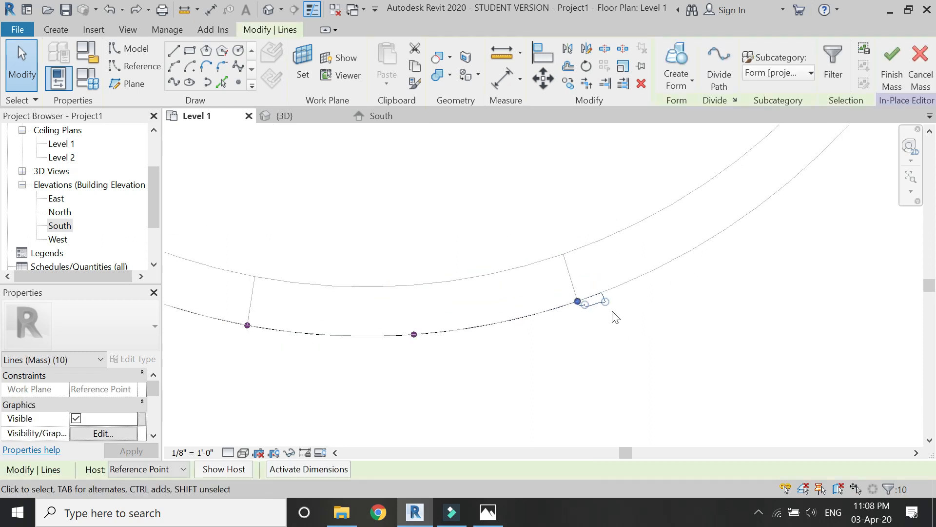
scroll(608, 308, up, 4)
scroll(533, 286, up, 5)
click(523, 281)
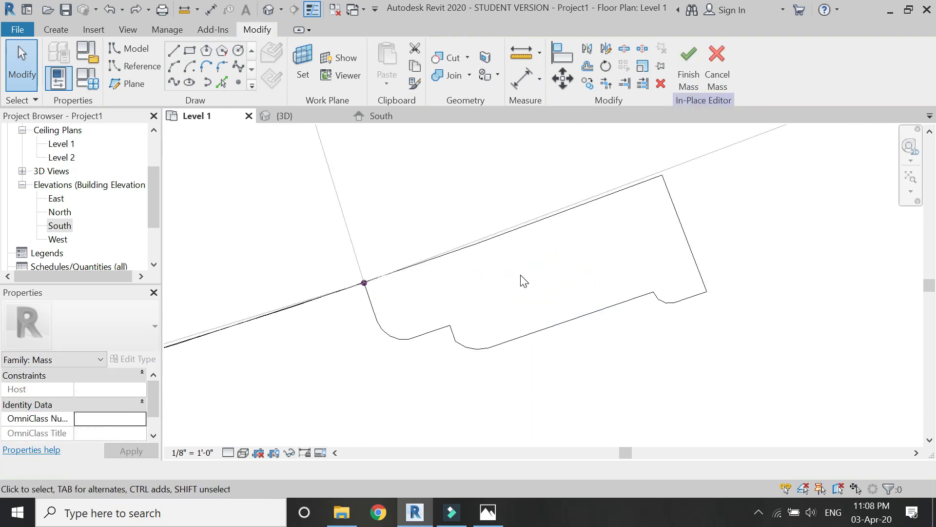
key(Tab)
click(403, 268)
click(429, 287)
Trim the profile's curved edge and its first line to each other at the reference point corner in the plan.
key(t)
key(r)
click(397, 271)
click(368, 299)
scroll(507, 278, down, 3)
key(Escape)
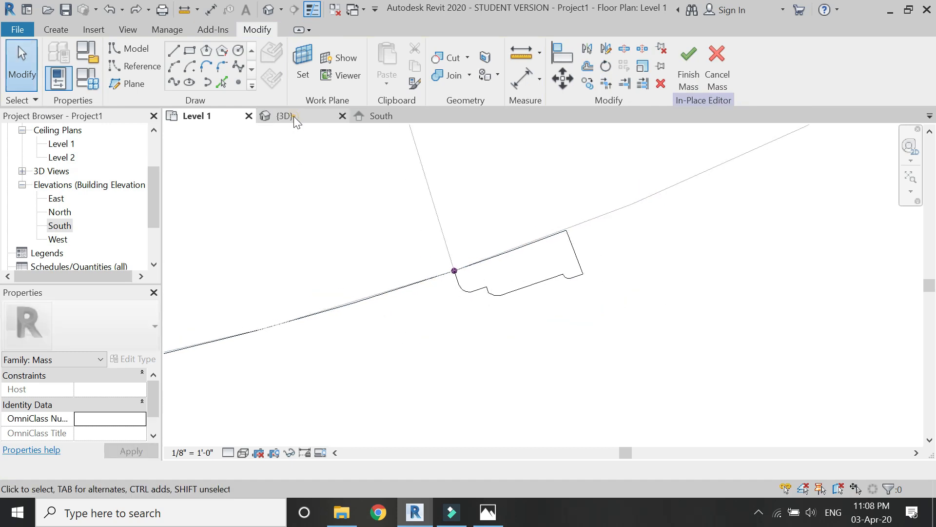
In the 3D view, create a form by sweeping the closed profile along the two vertical side lines and the arch arc.
click(294, 118)
scroll(549, 324, down, 5)
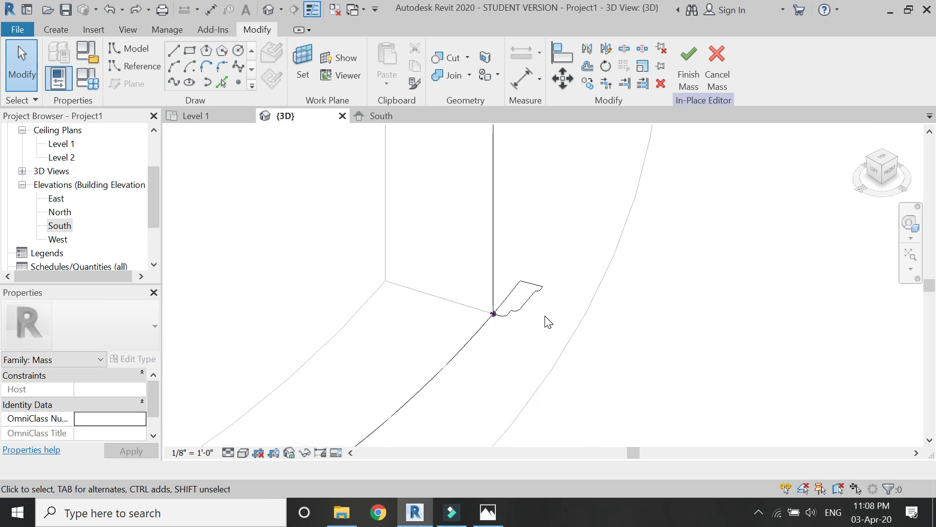
scroll(532, 348, down, 2)
scroll(549, 246, up, 1)
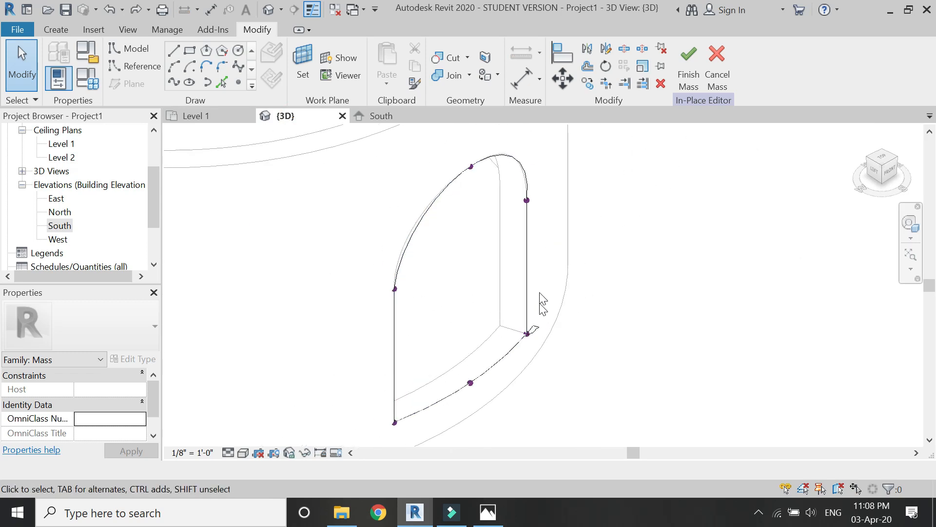
click(527, 262)
ctrl+click(517, 159)
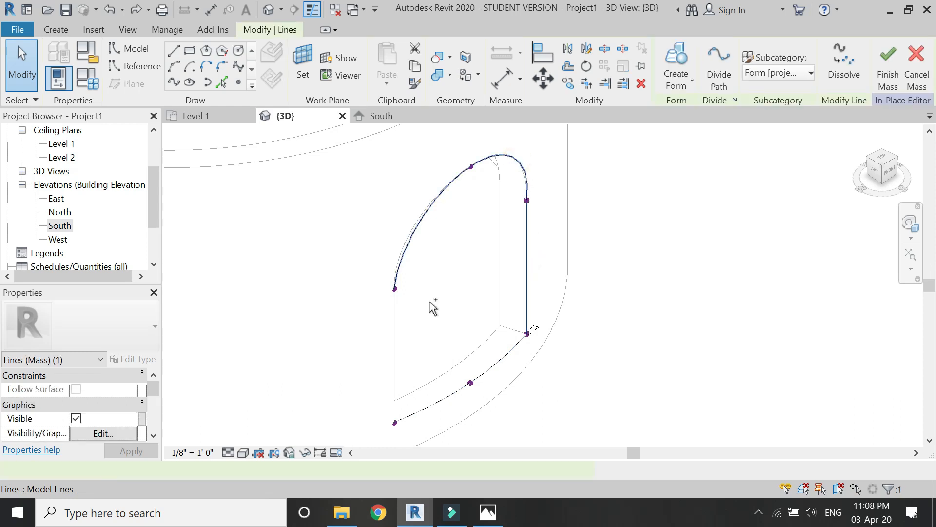
ctrl+click(397, 312)
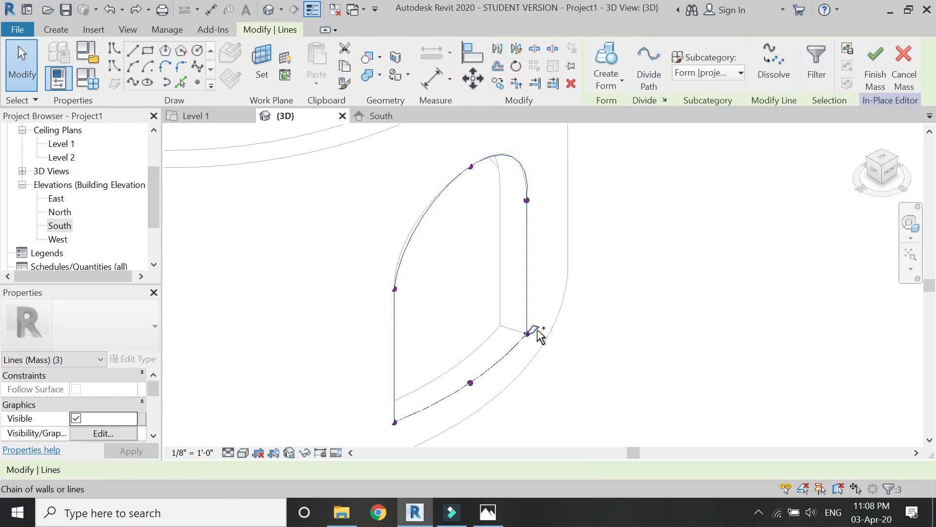
click(606, 68)
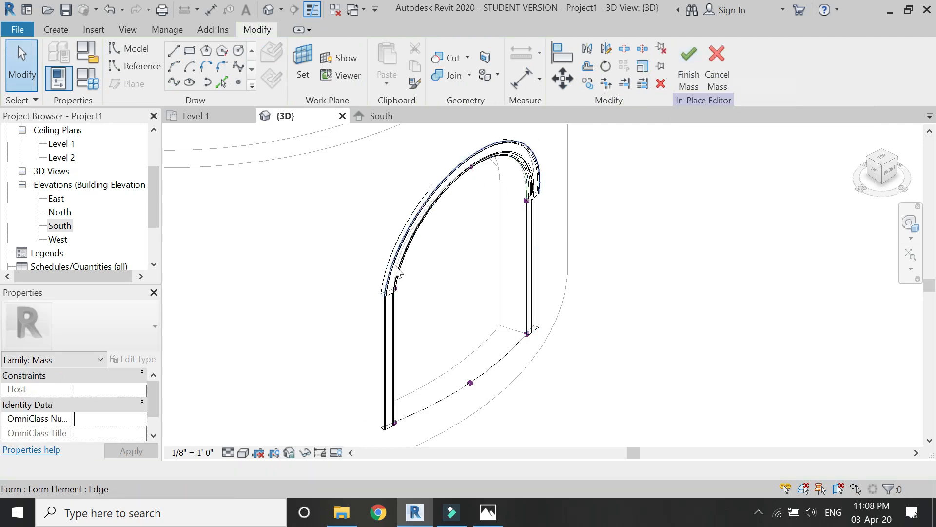
Associate the swept frame form's material with a new family parameter named sweep.
key(Tab)
click(384, 358)
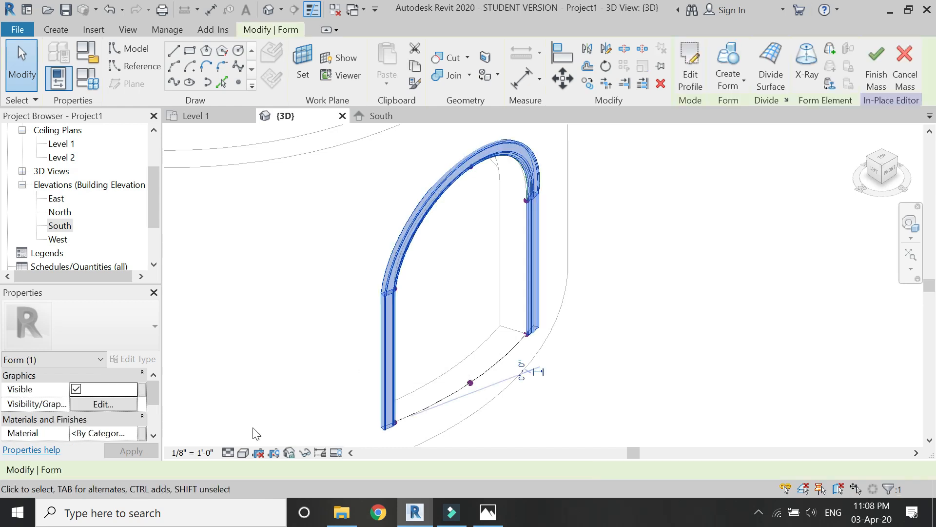
click(142, 433)
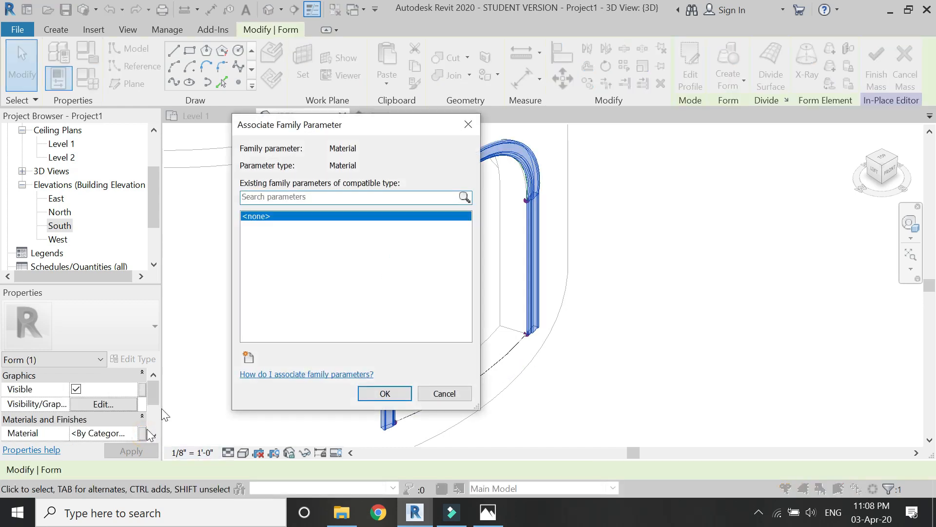
click(250, 360)
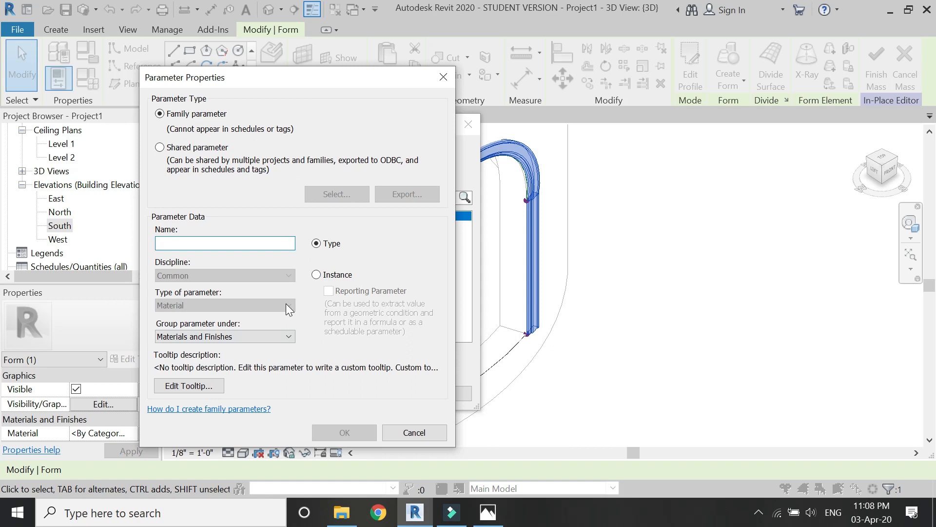
text(sweep)
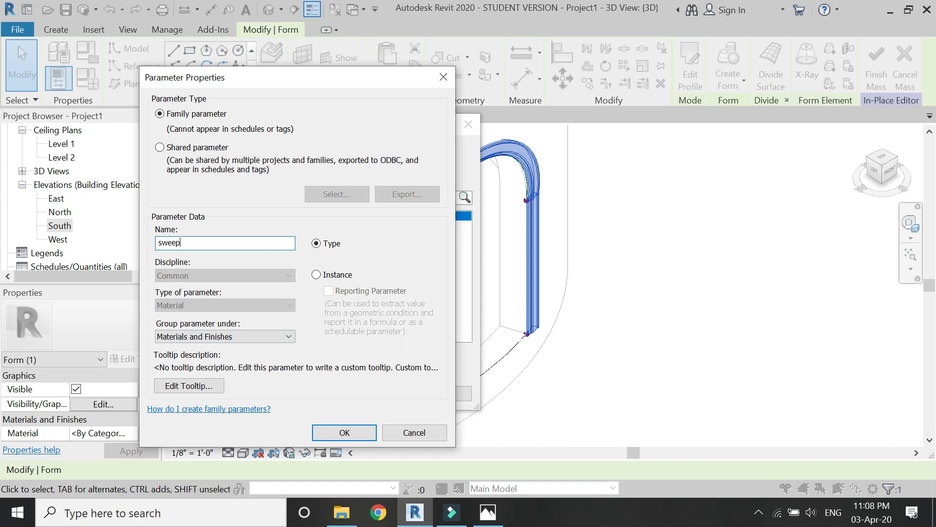
key(Return)
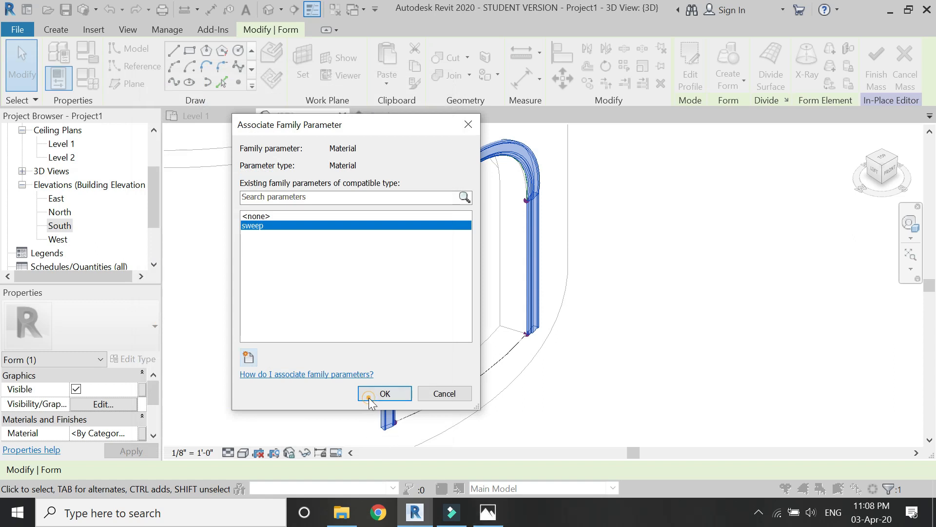
click(368, 397)
Search the materials for paint and assign Clad - White to the sweep parameter in the family types.
click(300, 250)
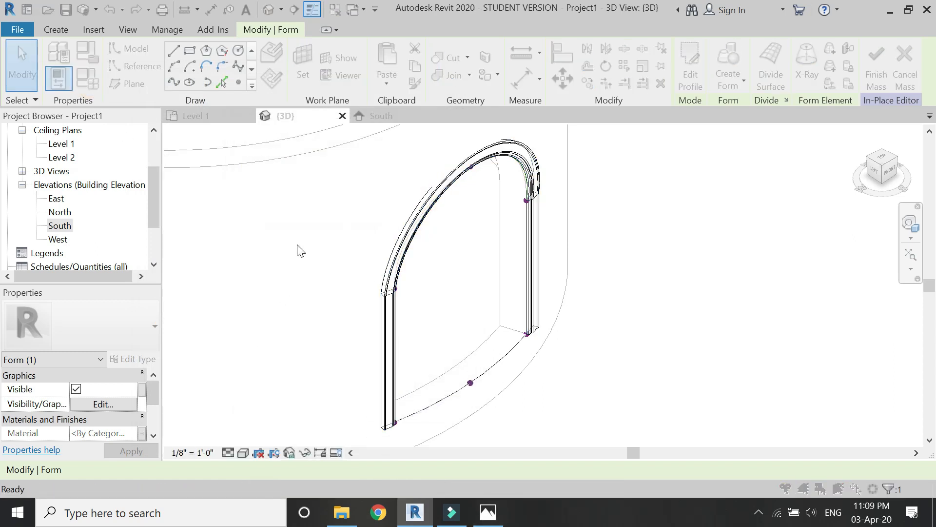
click(253, 180)
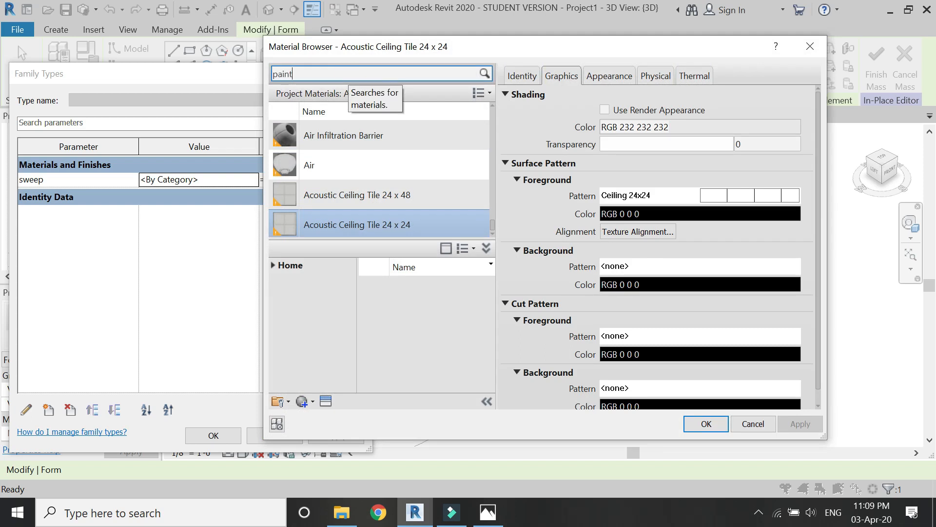
mouse_move(414, 332)
scroll(376, 215, down, 5)
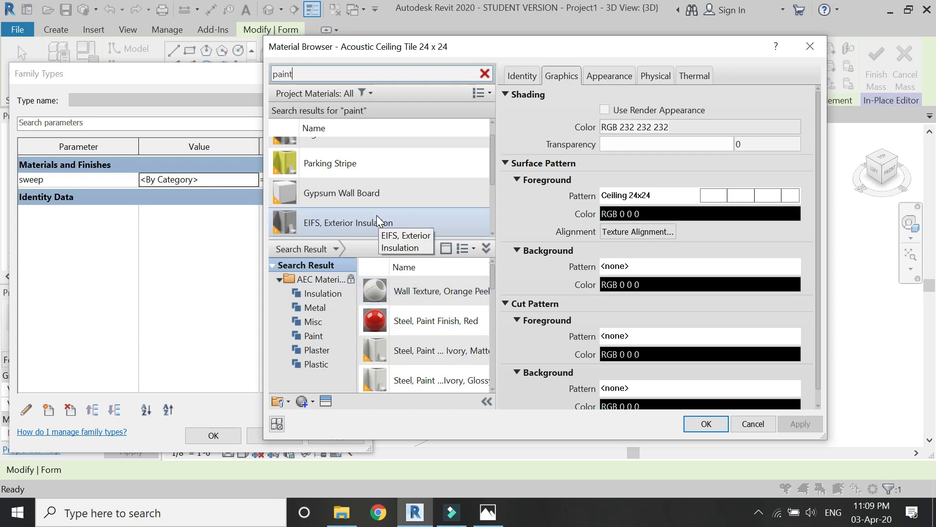
click(370, 222)
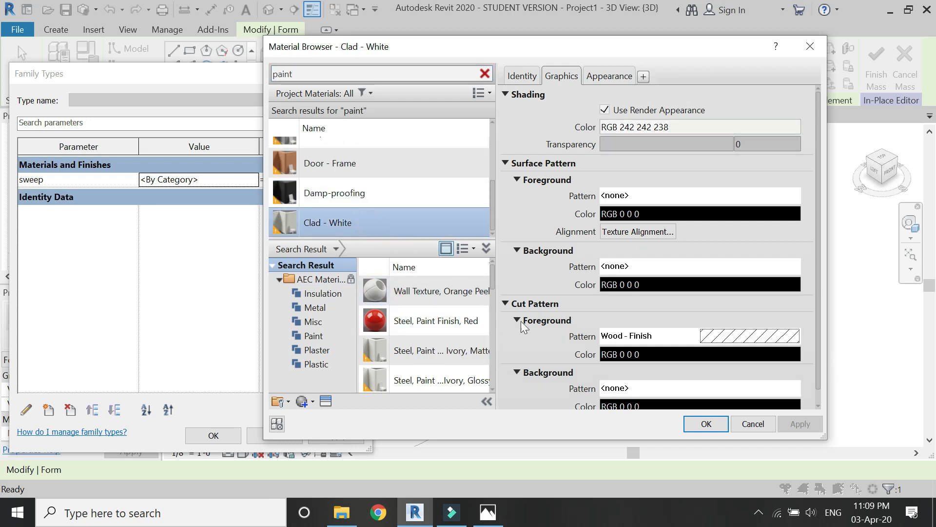
click(698, 428)
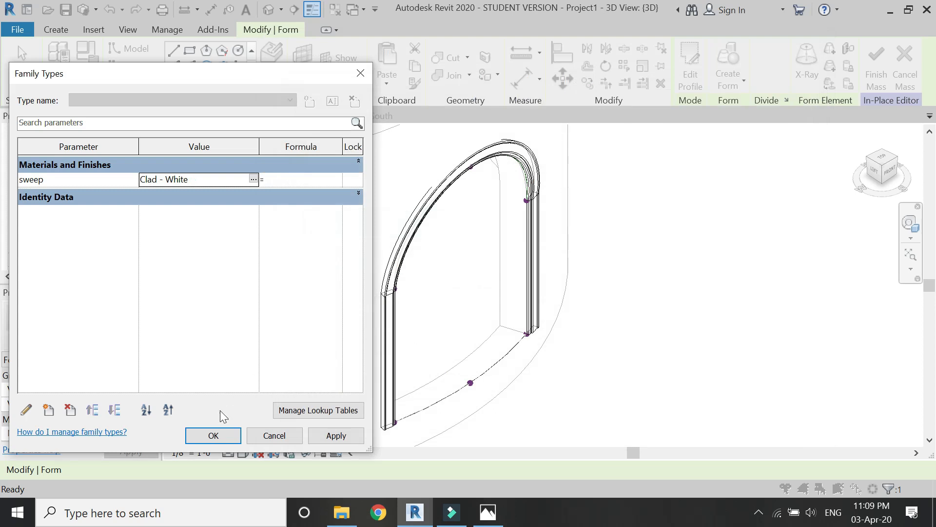
click(211, 437)
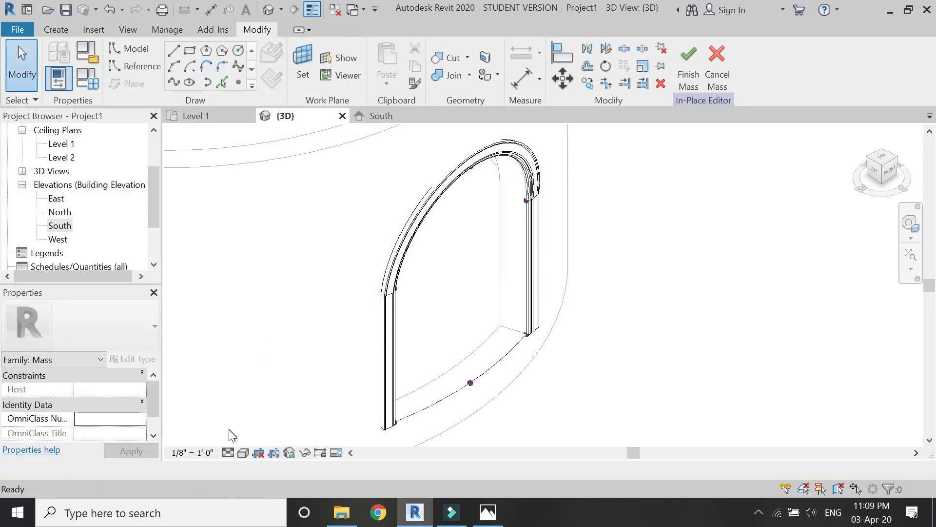
Shade the 3D view and examine the arched frame on the curved wall from the front and the side.
click(243, 453)
click(266, 391)
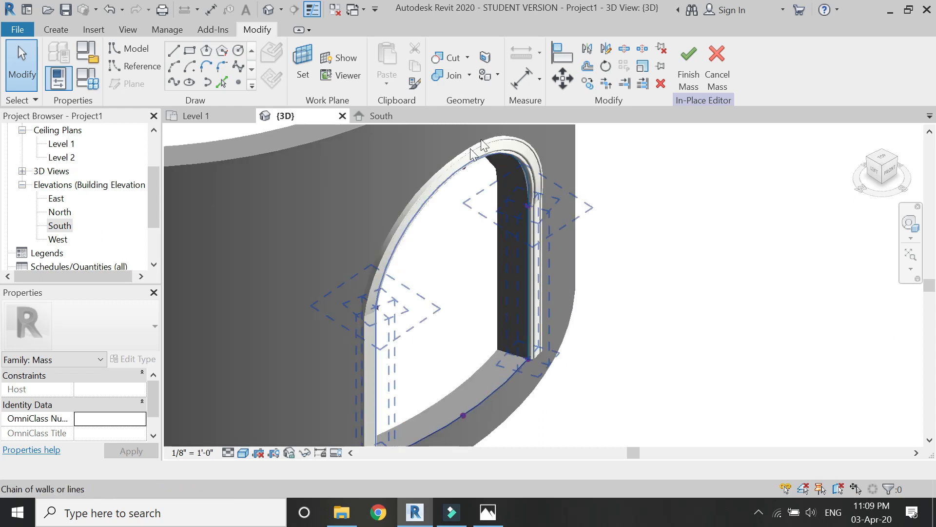
scroll(345, 209, up, 4)
scroll(326, 190, down, 5)
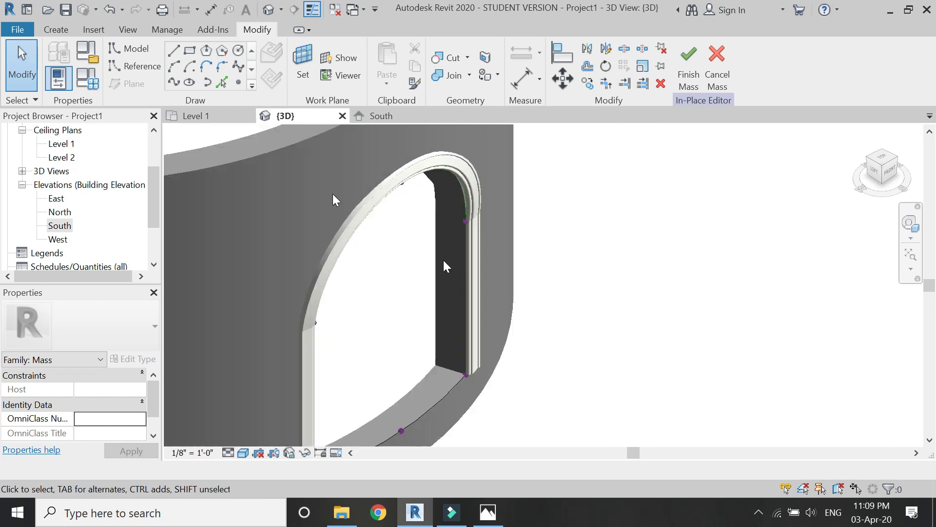
click(910, 224)
click(727, 194)
click(434, 279)
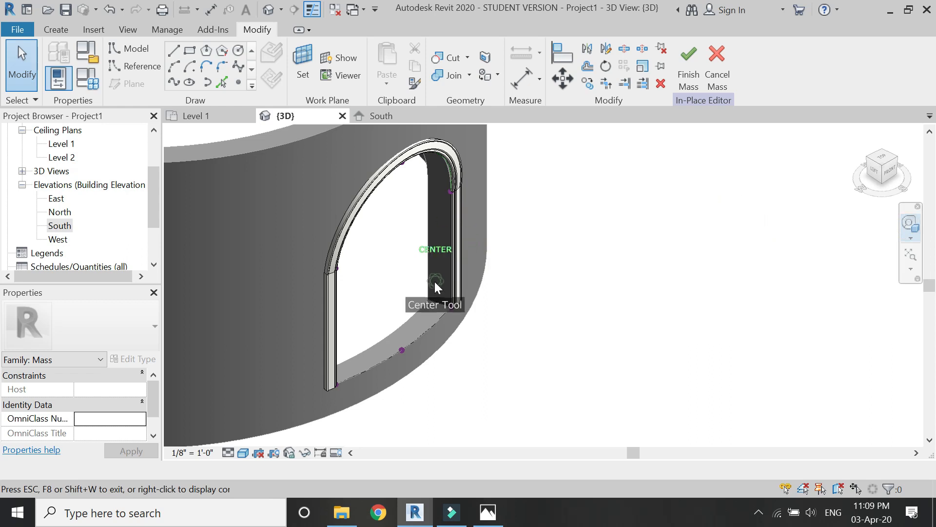
drag(436, 361, 464, 373)
scroll(463, 368, down, 5)
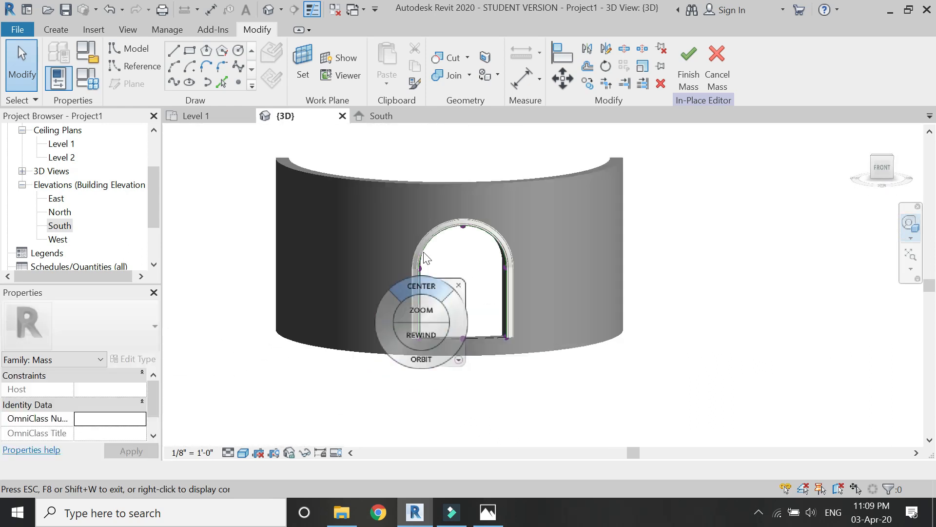
scroll(426, 263, up, 3)
drag(428, 321, 184, 334)
key(Escape)
Set the 3D view to the Hidden Line visual style and finish the in-place mass.
click(244, 452)
click(247, 378)
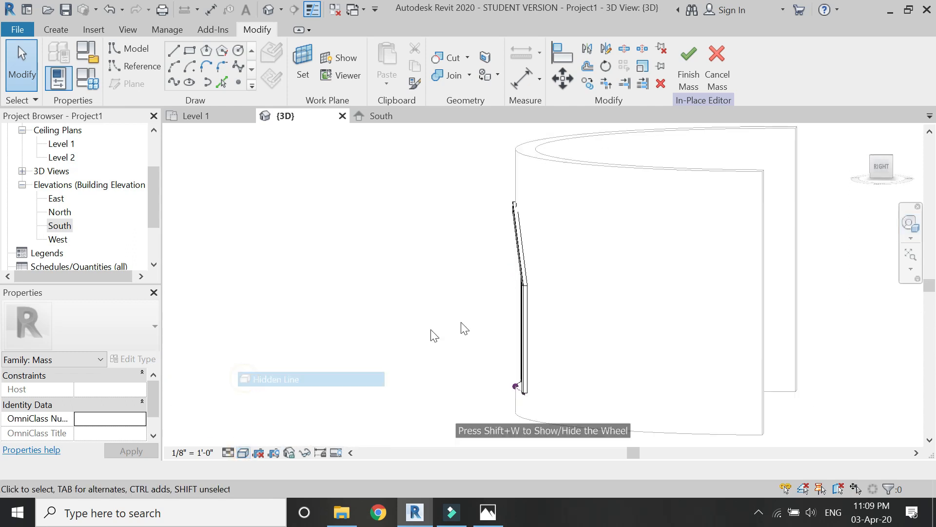
click(910, 223)
click(665, 204)
drag(605, 256, 512, 268)
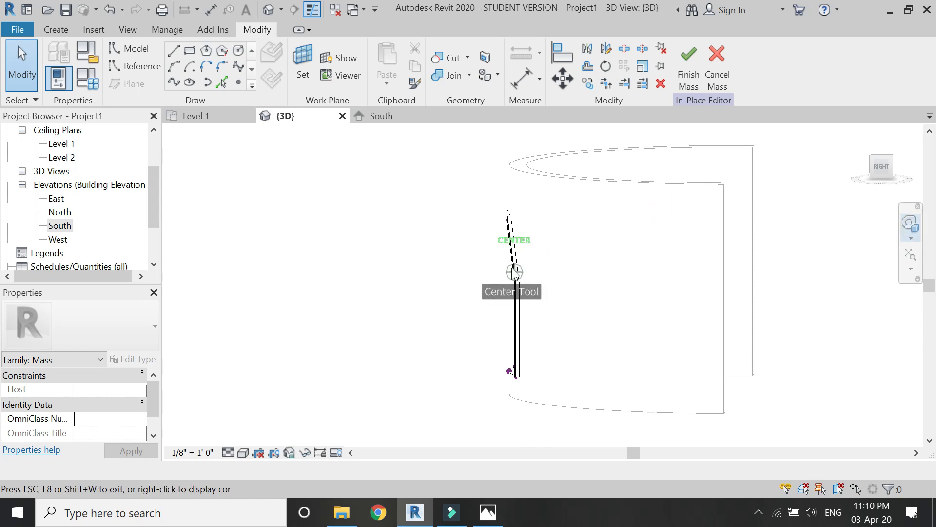
drag(518, 345, 682, 355)
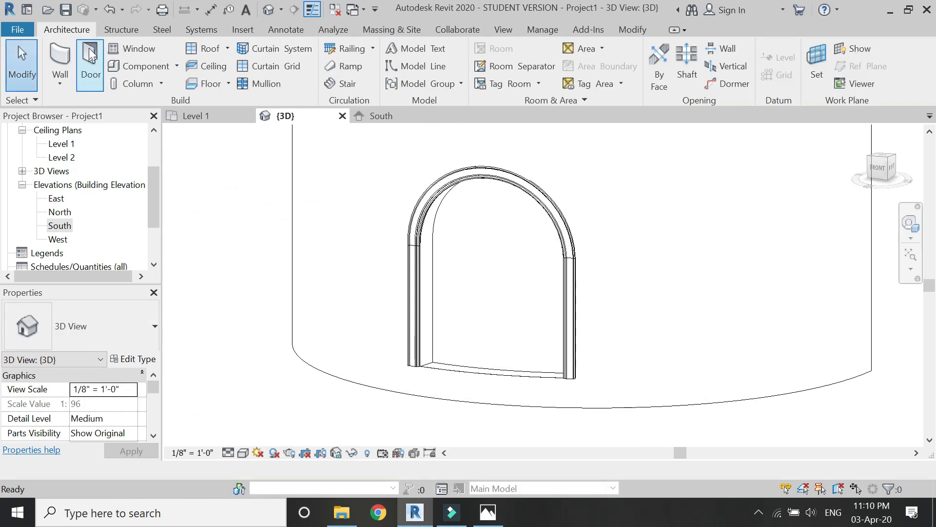
Start a new in-place component in the Windows category and accept its default name.
click(177, 66)
click(169, 122)
scroll(119, 248, down, 6)
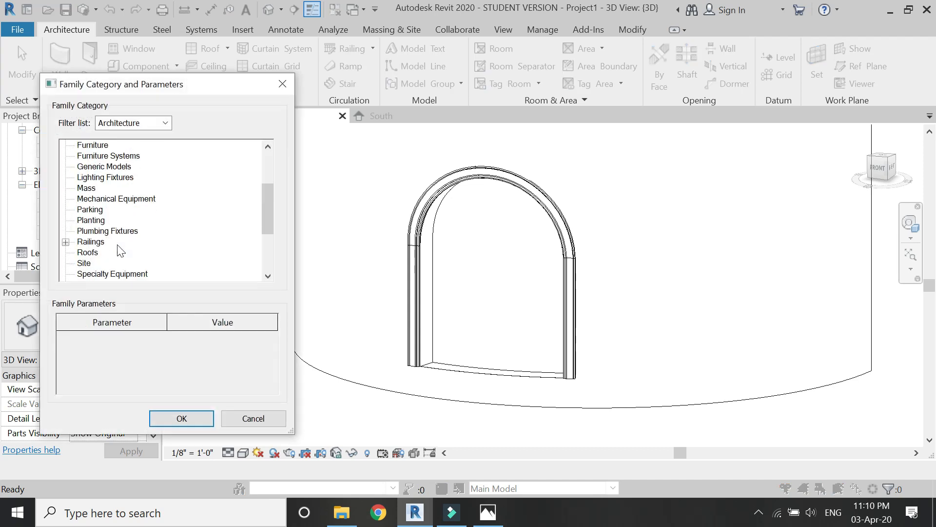
click(181, 418)
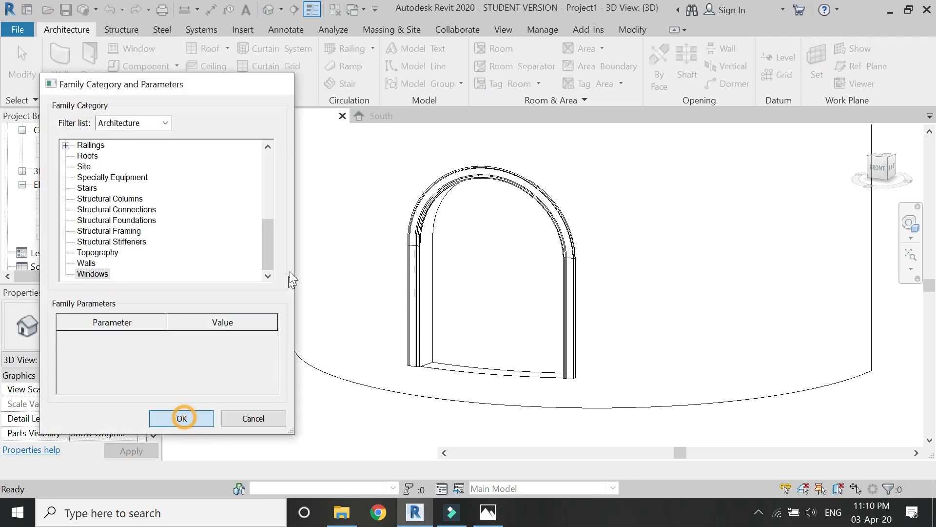
click(449, 282)
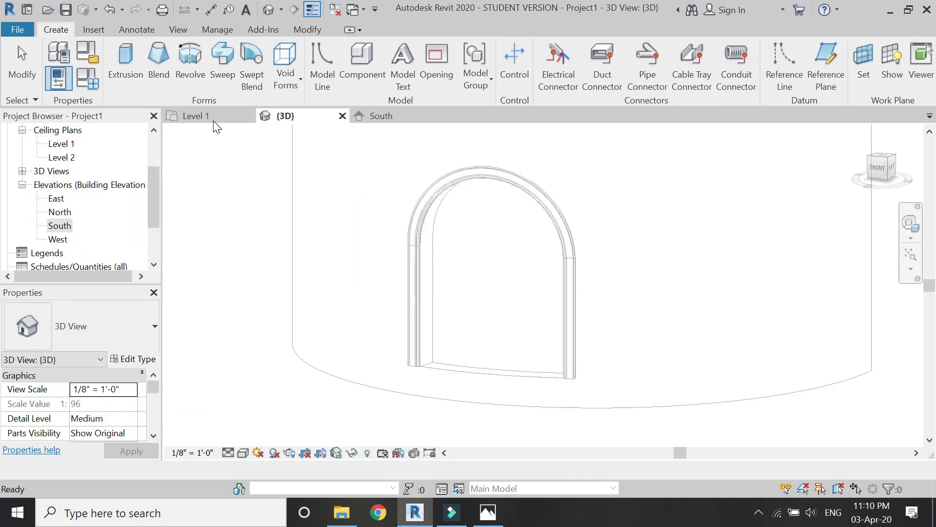
In the Level 1 plan, set the work plane by picking a plane of the curved wall within the arched opening.
click(214, 117)
scroll(635, 246, down, 4)
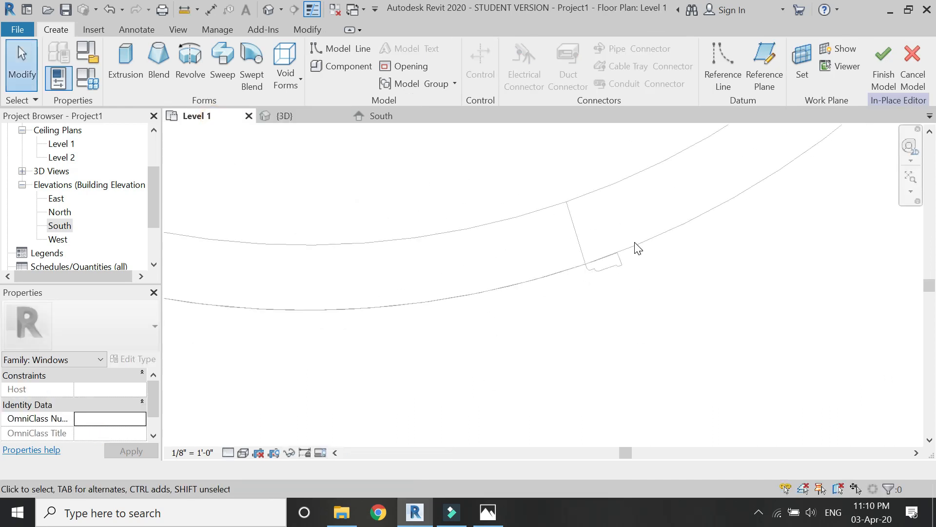
scroll(397, 279, up, 1)
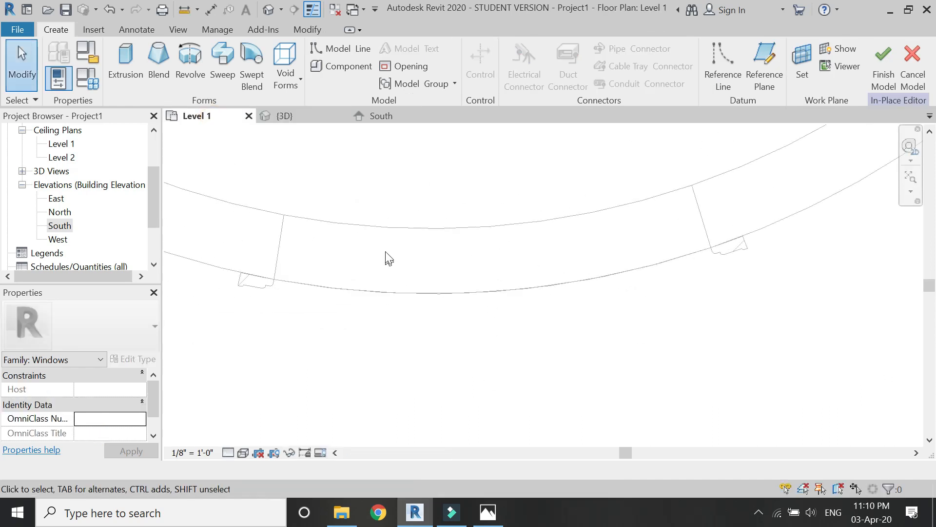
click(802, 83)
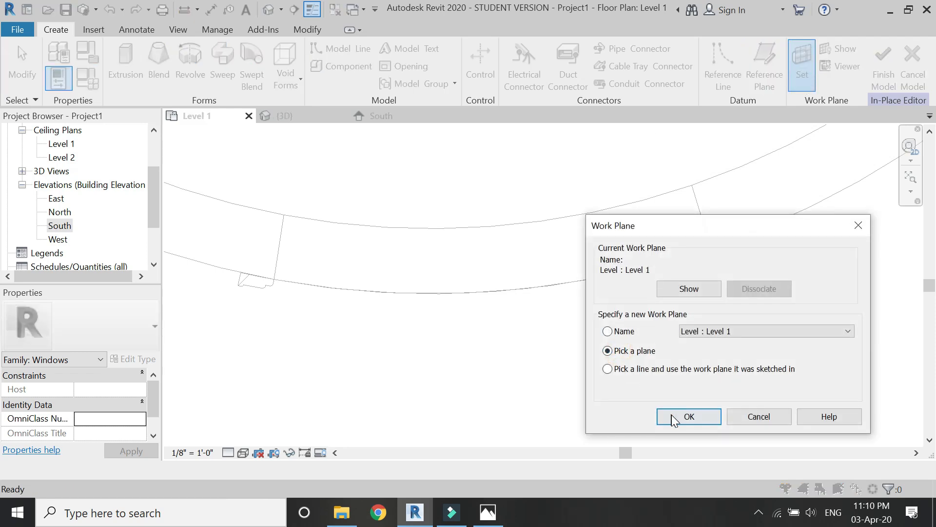
click(672, 415)
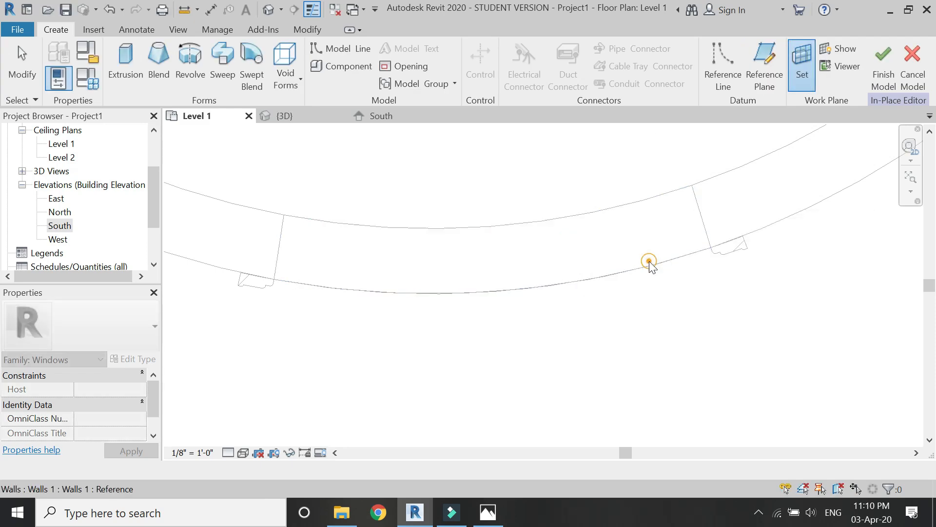
click(649, 261)
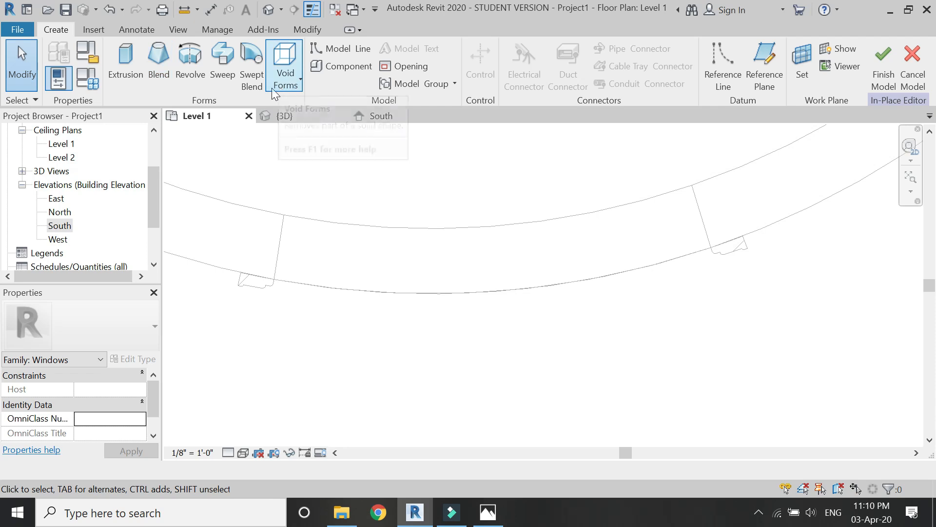
Start a sweep with a sketched path and draw a line about 5" long outward, perpendicular from the middle of the left frame's wall edge.
click(217, 79)
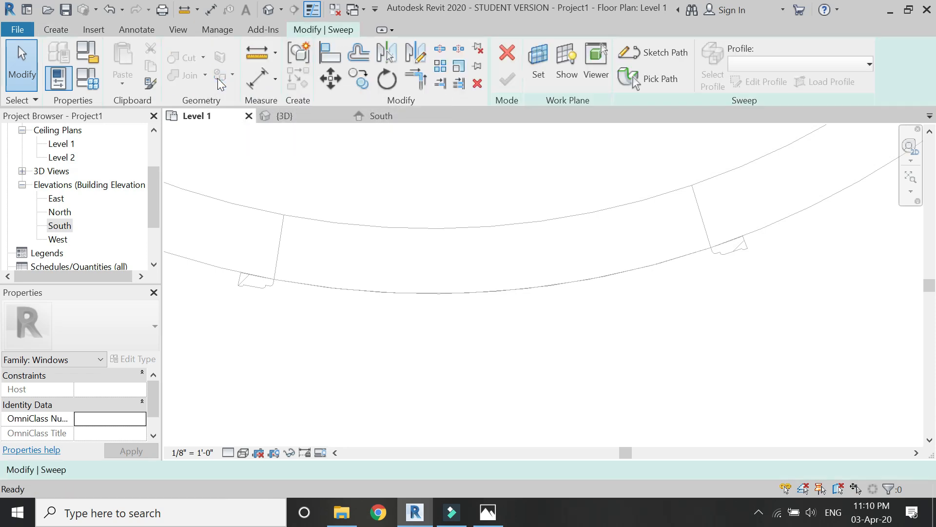
click(653, 52)
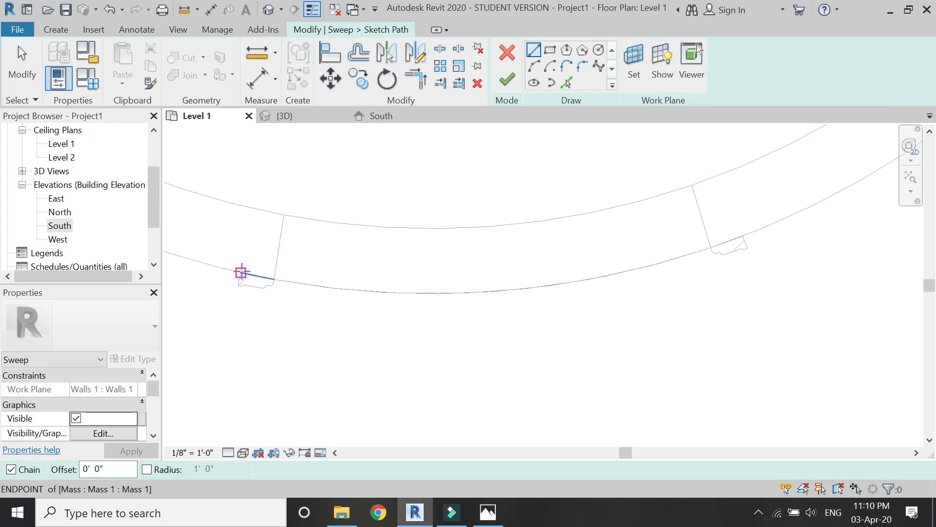
click(258, 276)
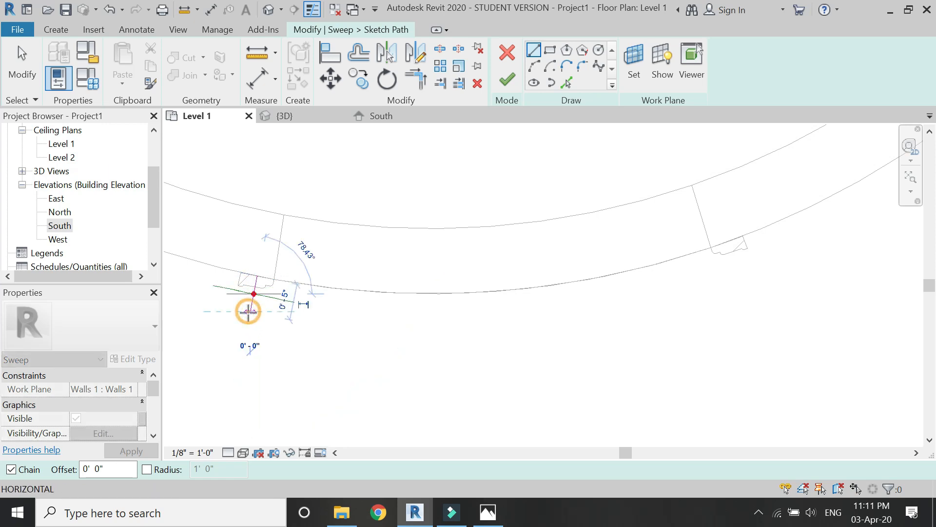
key(Escape)
key(Escape)
Draw a second path line about 5" long outward, perpendicular from the middle of the right frame's wall edge.
click(726, 242)
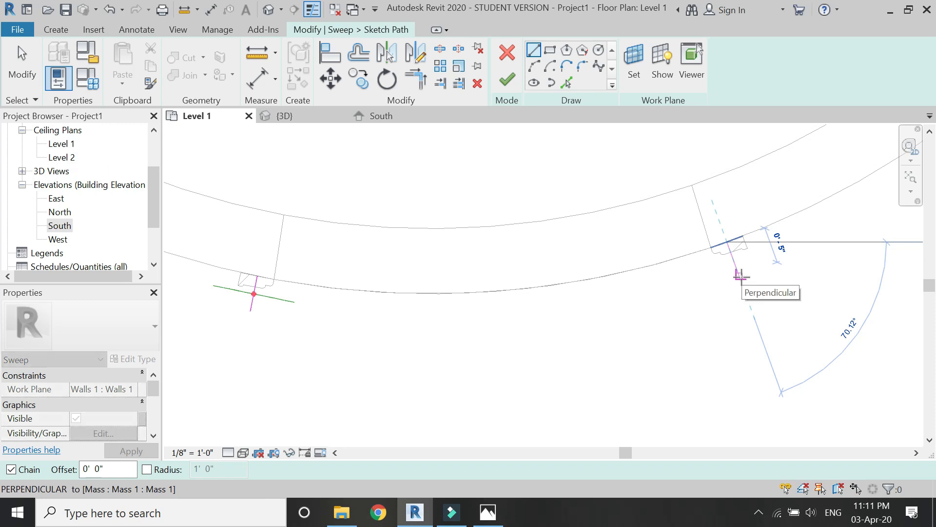
click(739, 275)
key(Escape)
key(Escape)
Join the outer ends of the two path lines with an arc bowed along the curved wall and finish the sweep path.
click(534, 65)
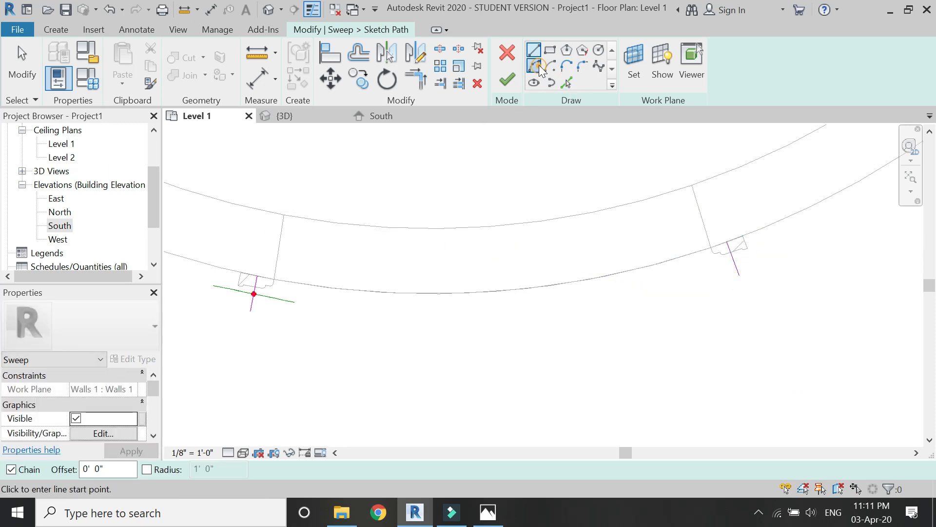
click(253, 307)
click(739, 275)
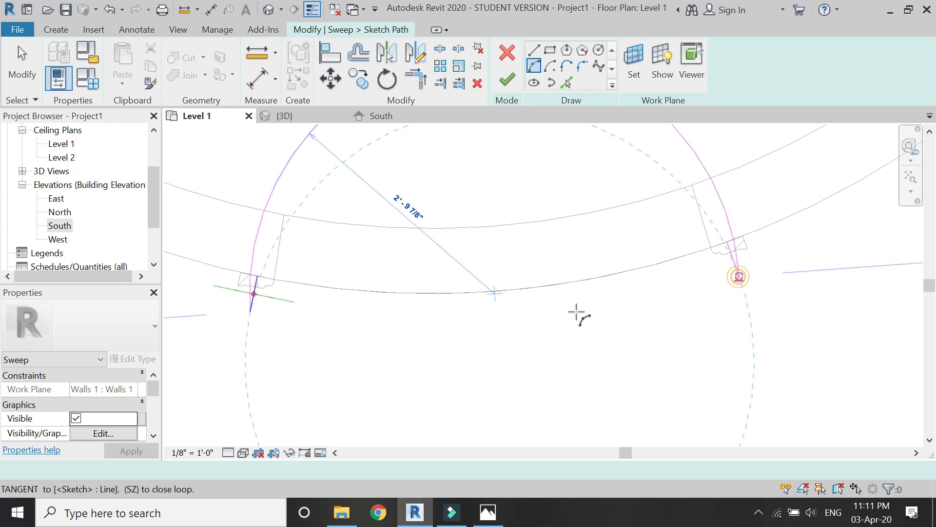
click(497, 325)
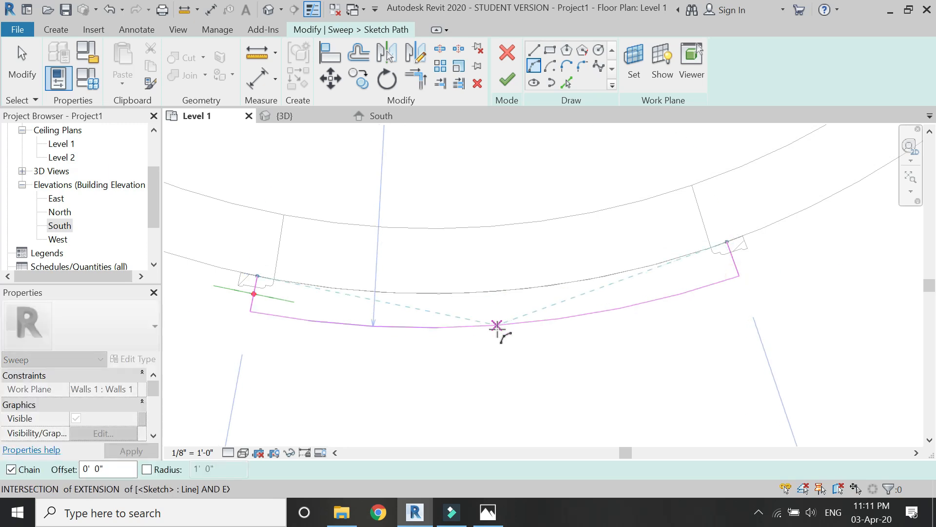
key(Escape)
key(Escape)
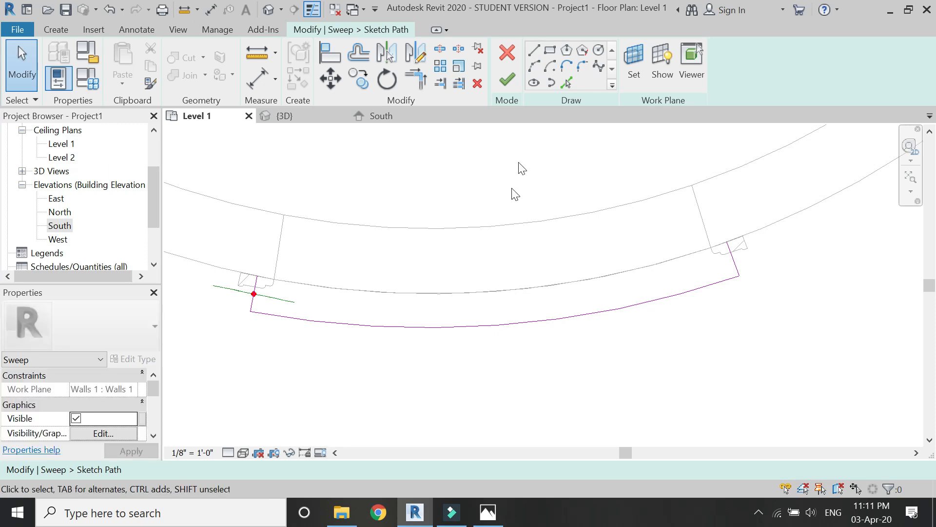
click(508, 79)
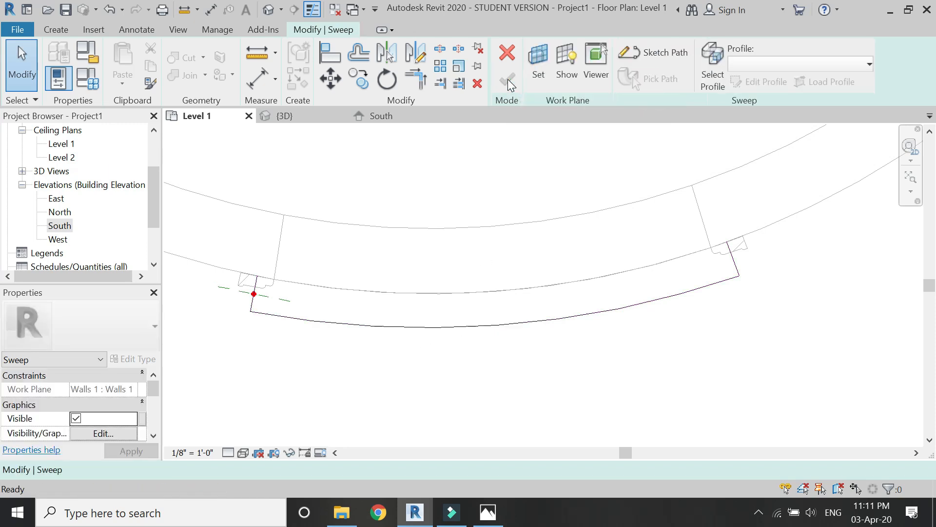
In the South elevation, start the sweep profile with a top edge, a 1 3/4" diagonal at 135°, a 1" vertical edge and a horizontal return.
click(368, 119)
scroll(644, 328, down, 2)
scroll(356, 339, up, 3)
scroll(354, 334, up, 1)
click(764, 81)
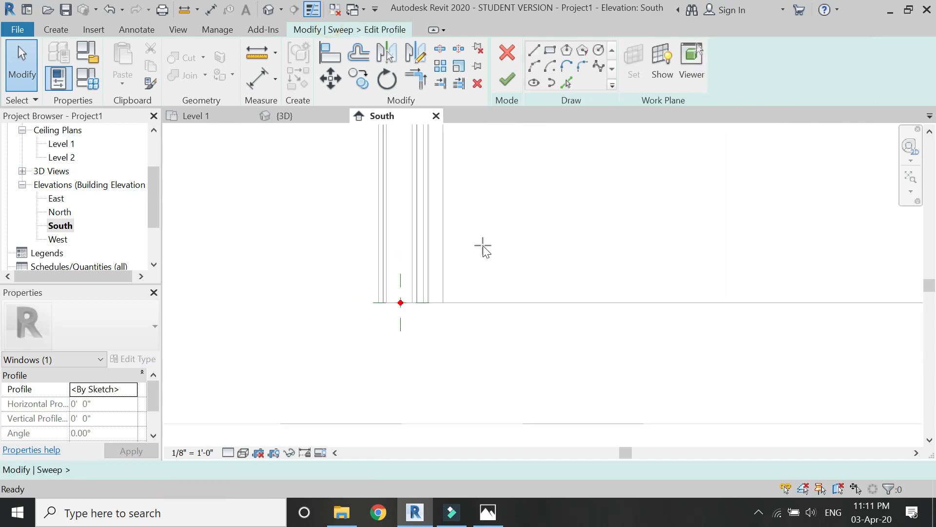
click(377, 302)
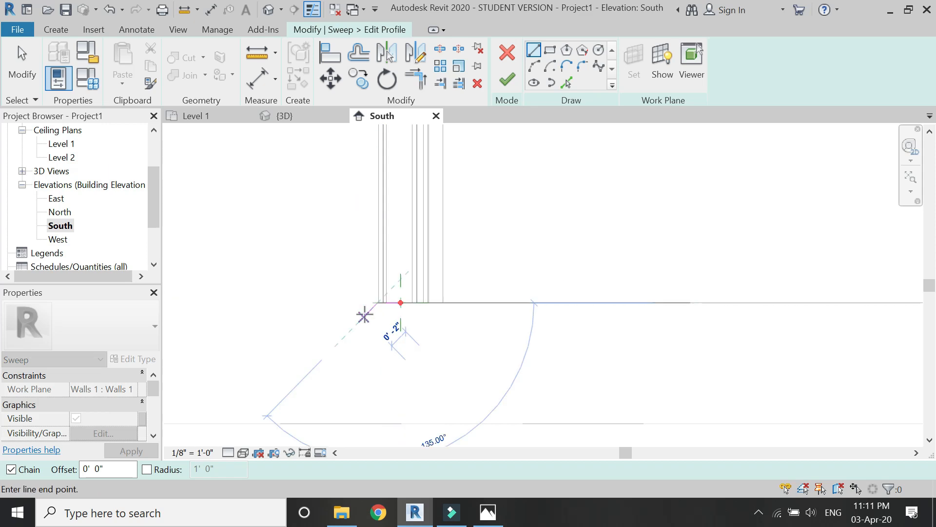
scroll(365, 316, up, 2)
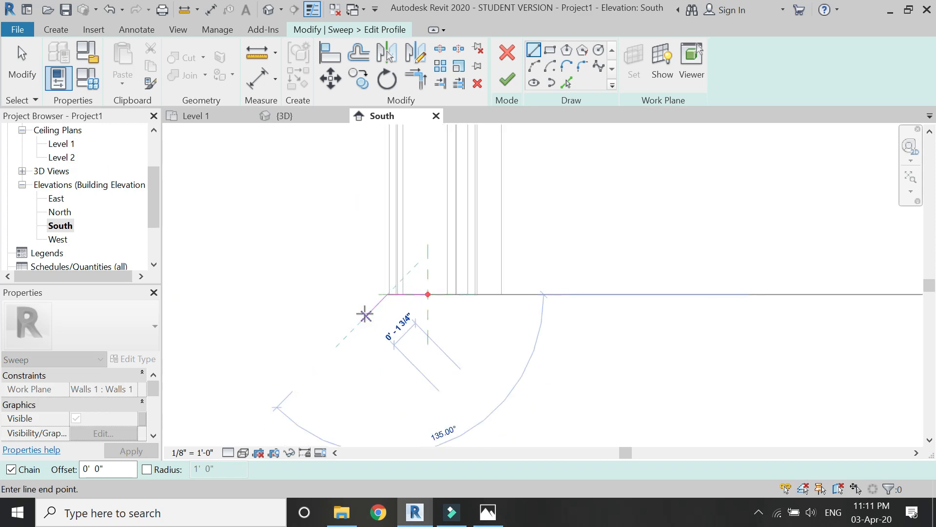
click(366, 316)
click(366, 334)
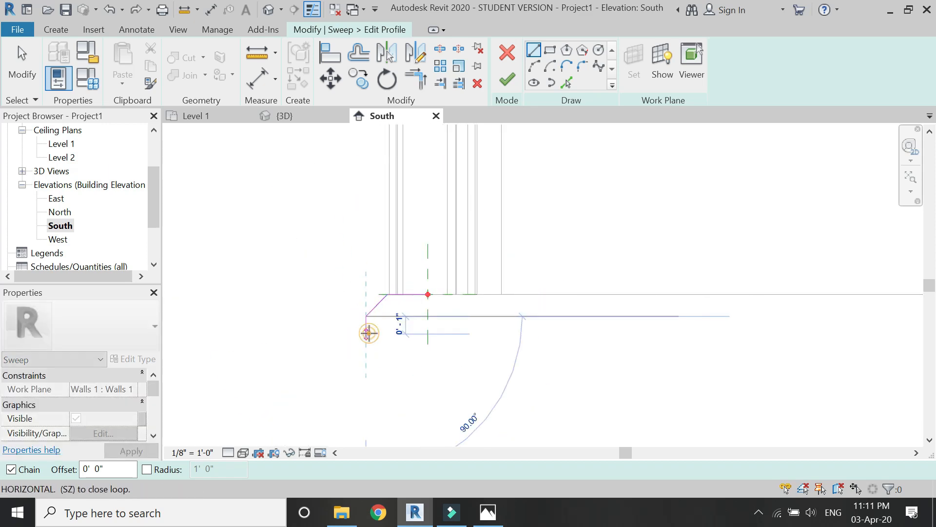
click(397, 334)
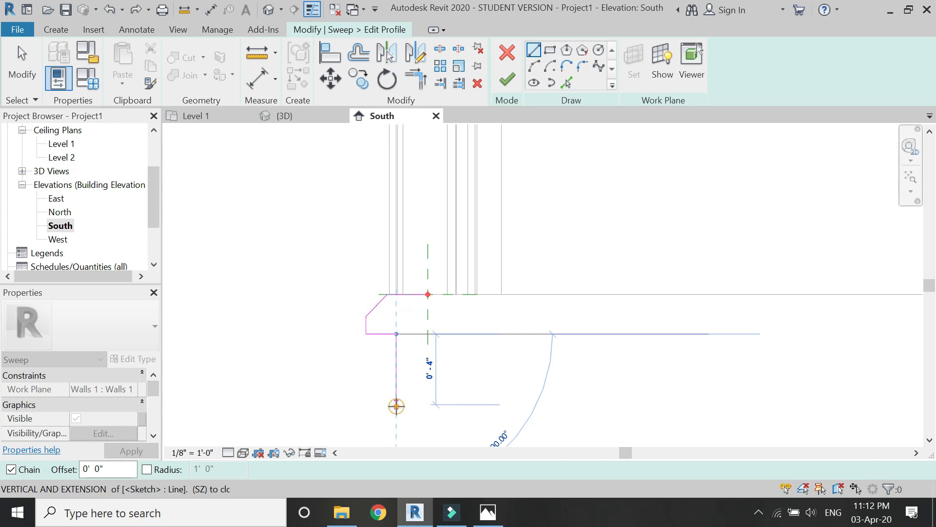
Continue the profile about 4" down, step it inward, go 1 1/4" down and across to the reference plane, and close it at the start point.
click(397, 406)
scroll(391, 253, down, 2)
scroll(400, 339, up, 2)
click(403, 338)
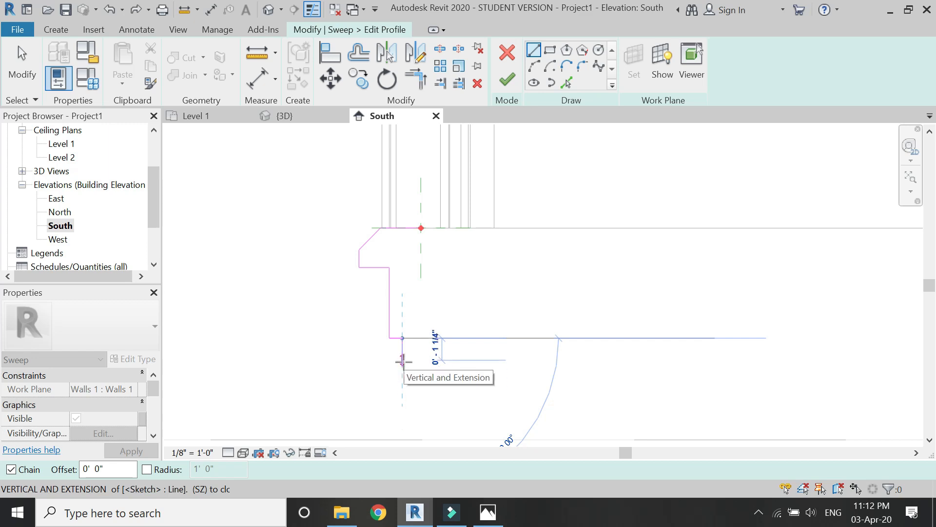
click(403, 361)
scroll(345, 382, down, 2)
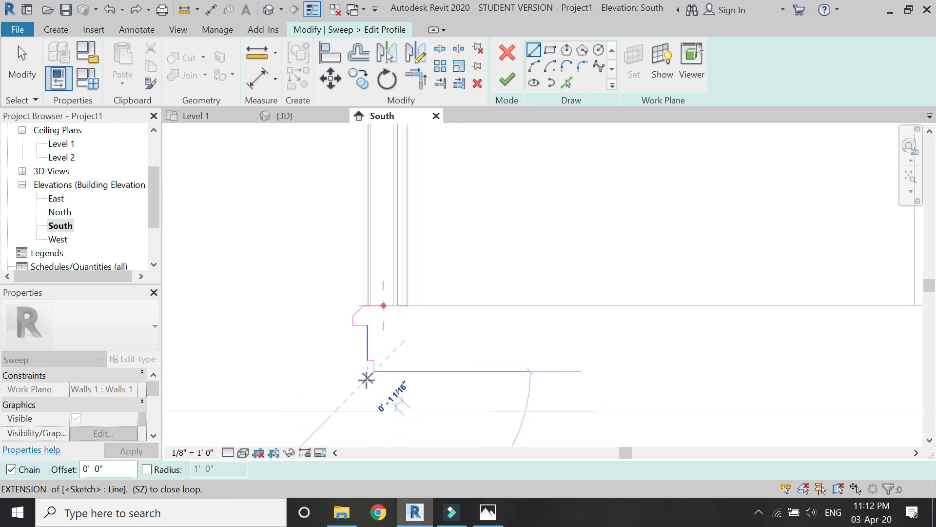
scroll(365, 379, up, 1)
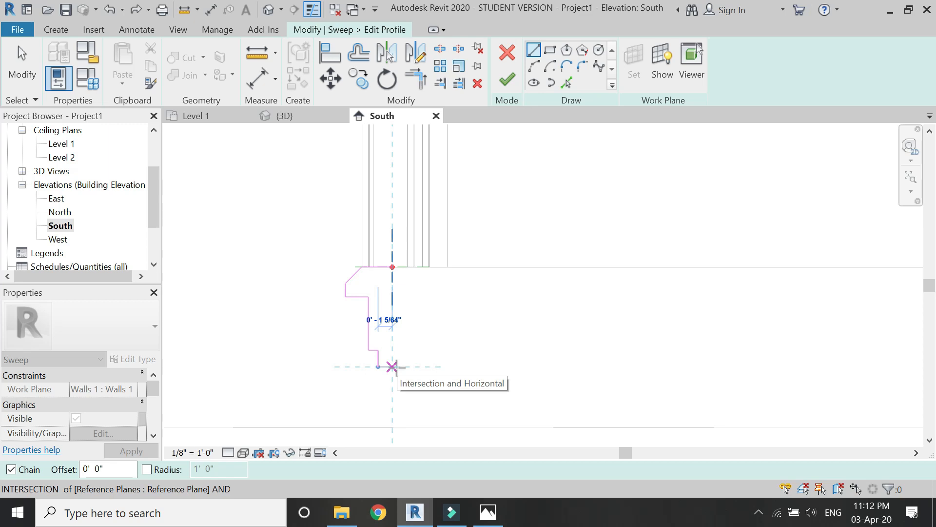
click(392, 366)
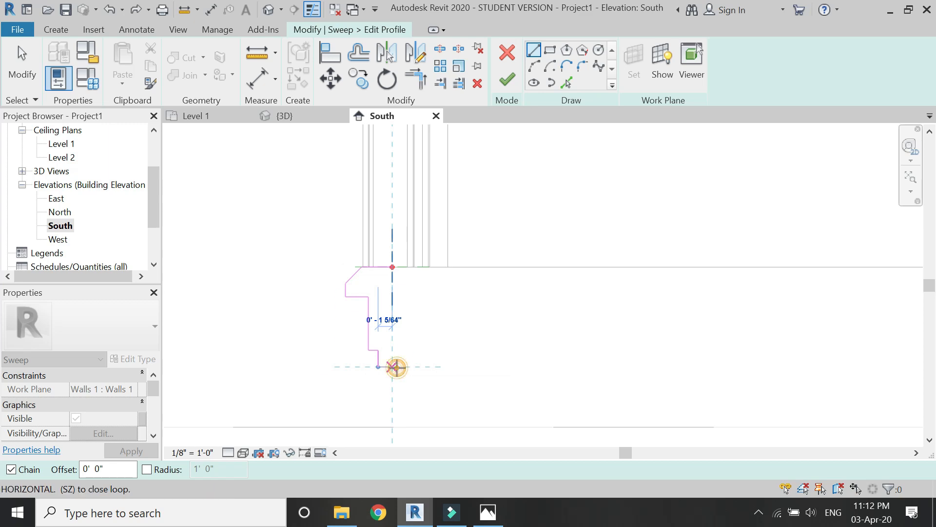
click(390, 269)
key(Escape)
key(Escape)
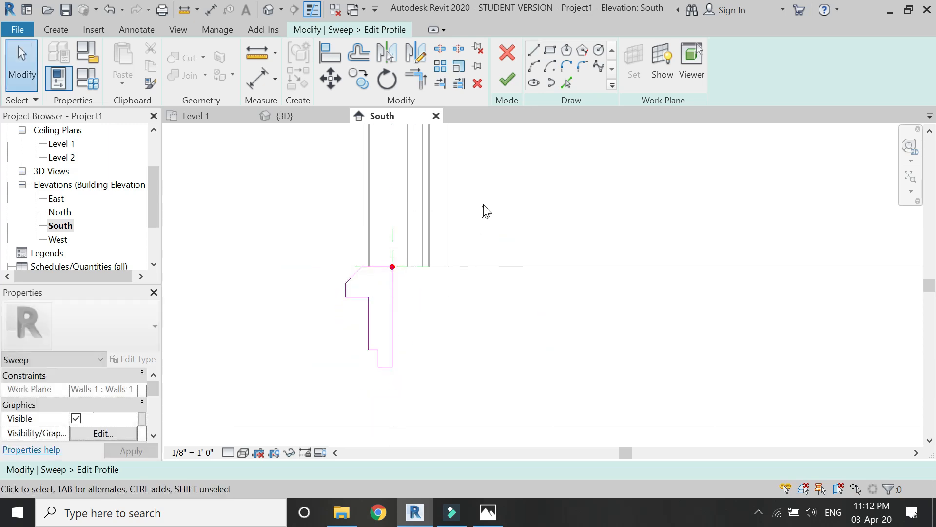
Finish the profile and the sweep, and inspect the resulting window sill in 3D.
click(511, 82)
click(508, 80)
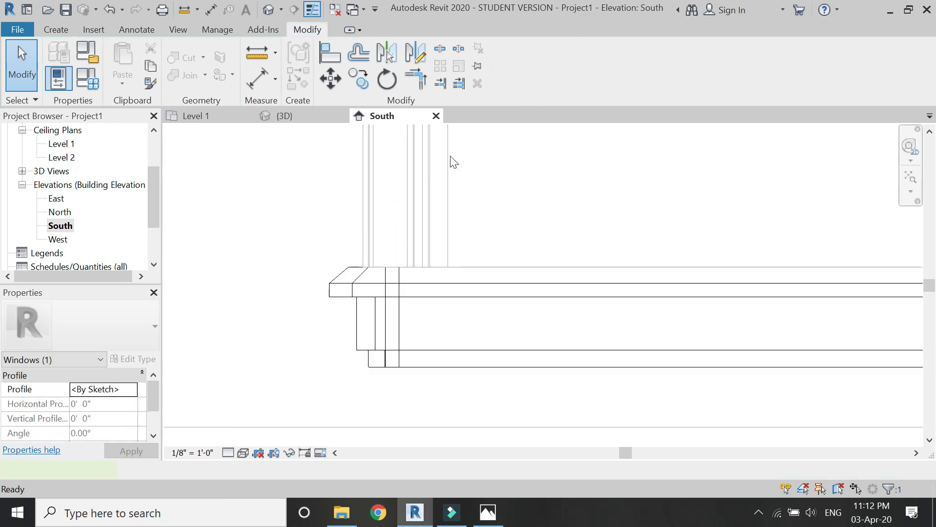
scroll(322, 340, down, 5)
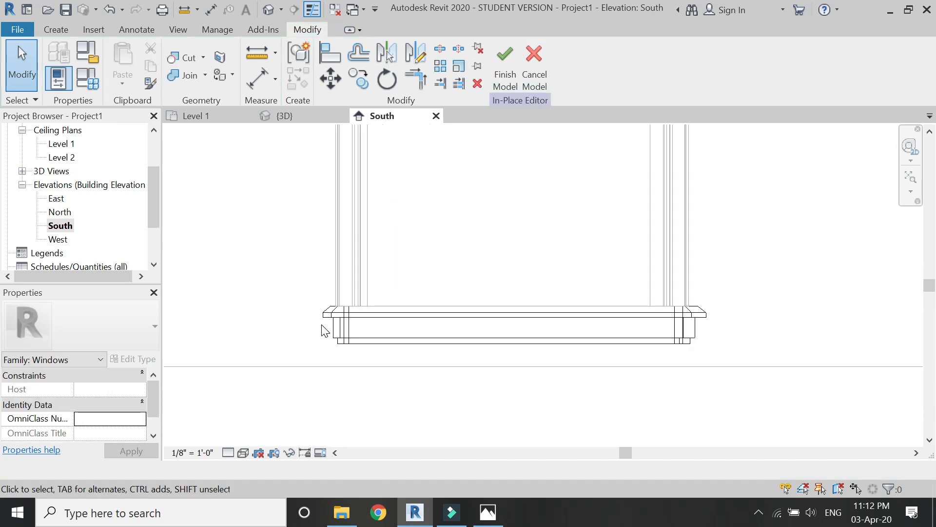
click(297, 116)
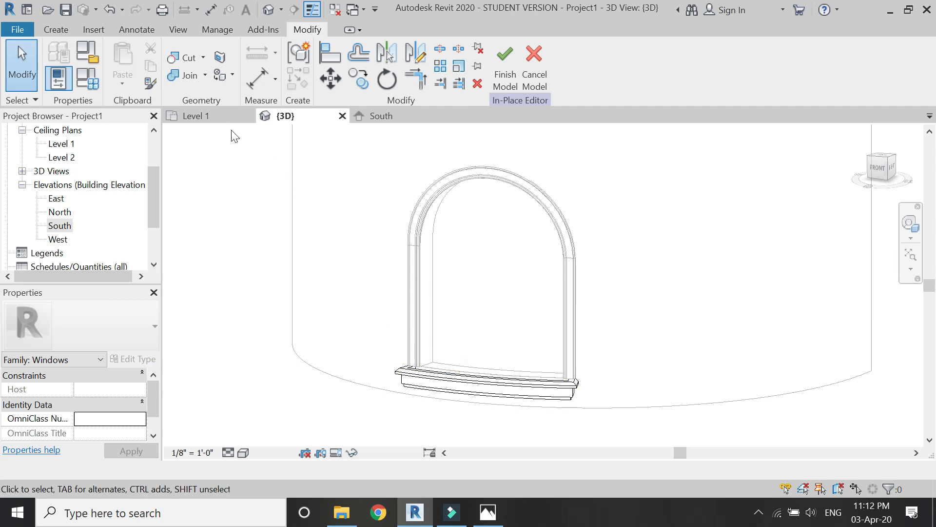
Set the Level 1 floor plan's visual style to Hidden Line.
click(216, 118)
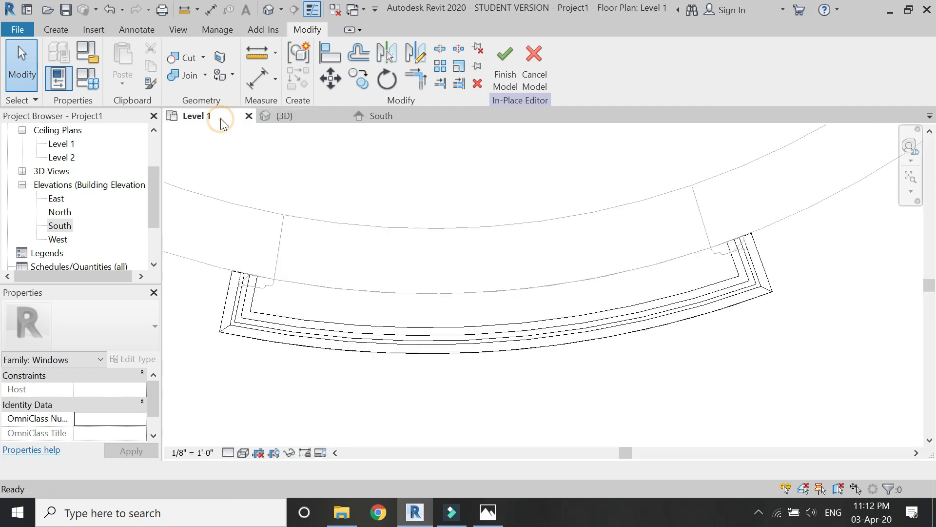
click(239, 456)
click(252, 378)
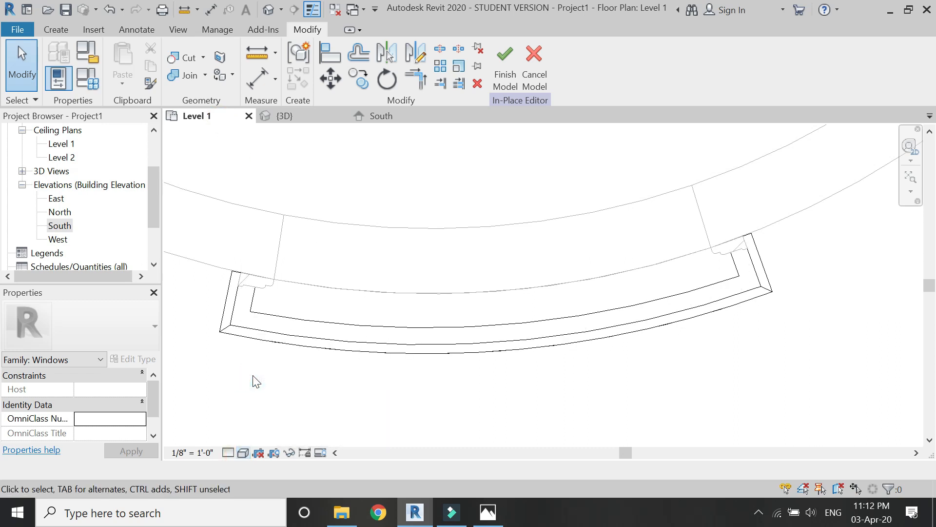
Start an extrusion in the Level 1 plan and set its work plane by picking the top face of the sill sweep.
scroll(293, 271, up, 1)
click(56, 30)
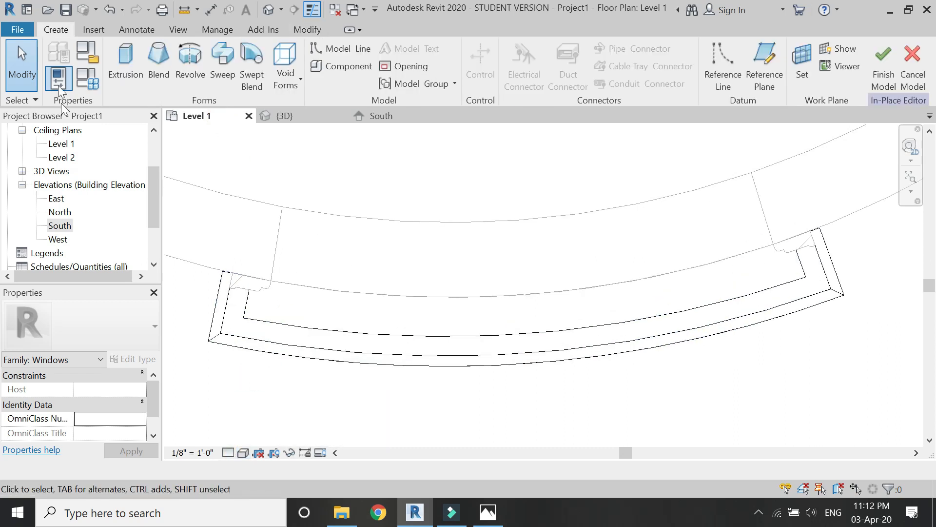
click(133, 73)
click(641, 77)
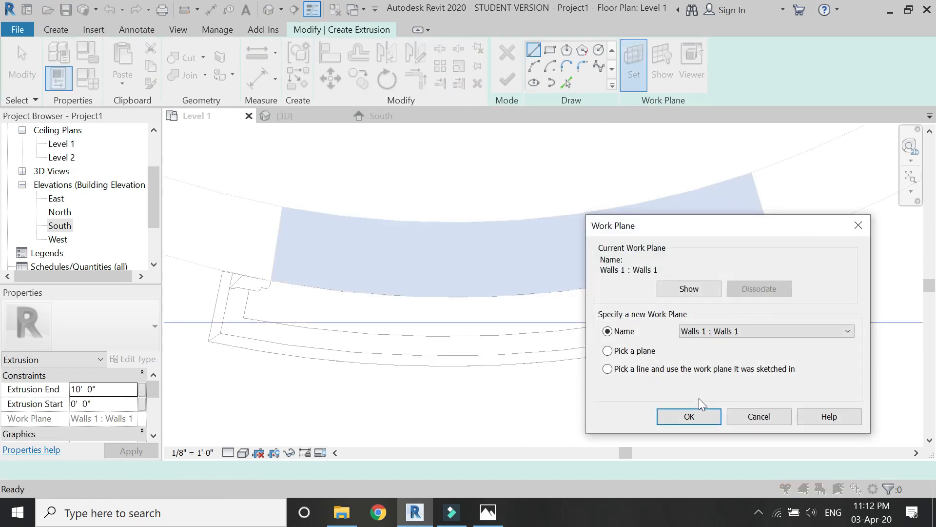
click(668, 417)
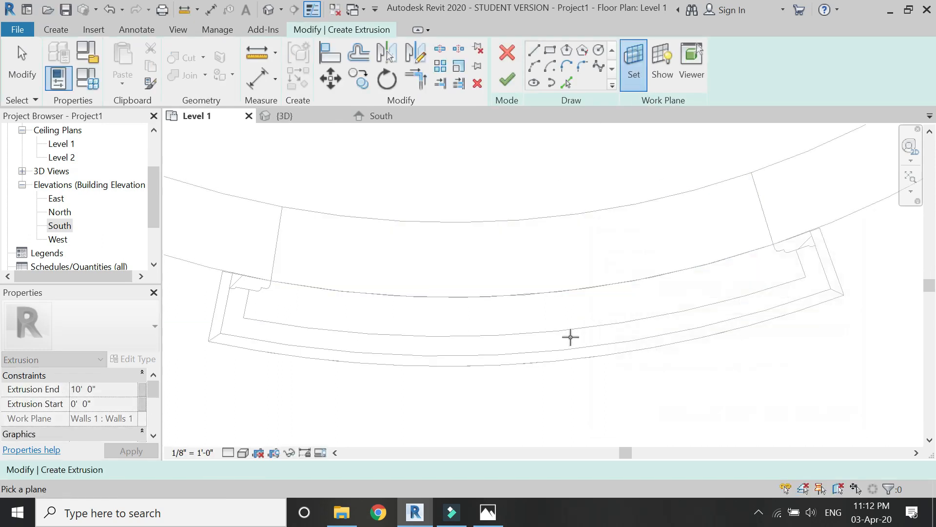
click(563, 334)
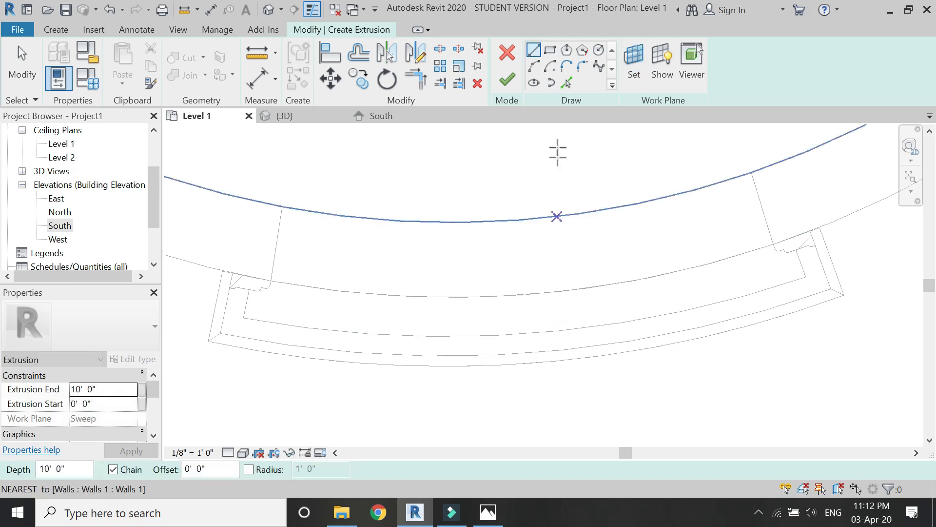
Pick the sill sweep's inner arc, its two inner side edges and the wall's outer arc as extrusion sketch lines.
click(566, 83)
click(443, 335)
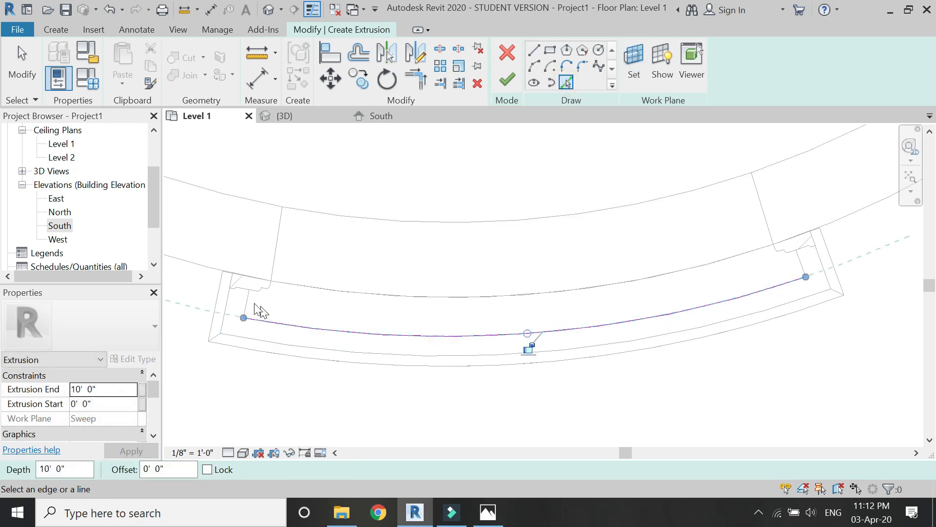
click(803, 268)
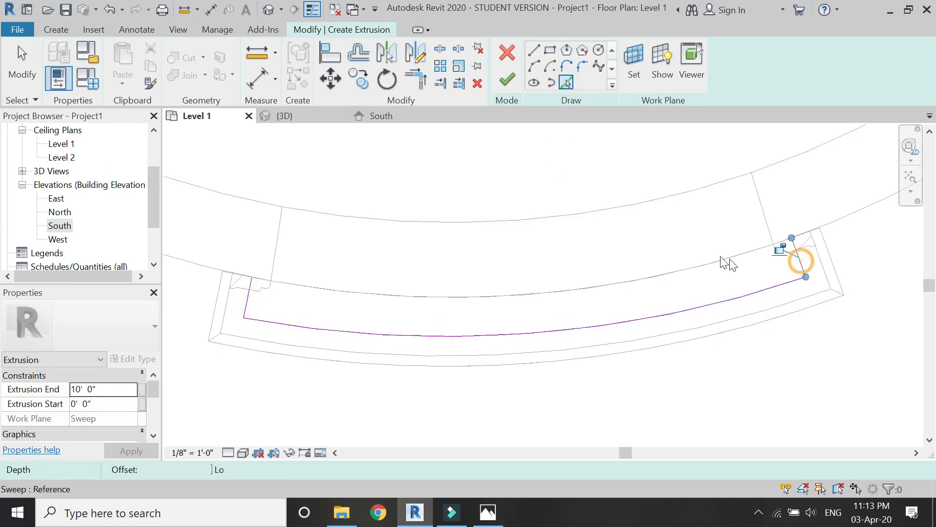
click(721, 258)
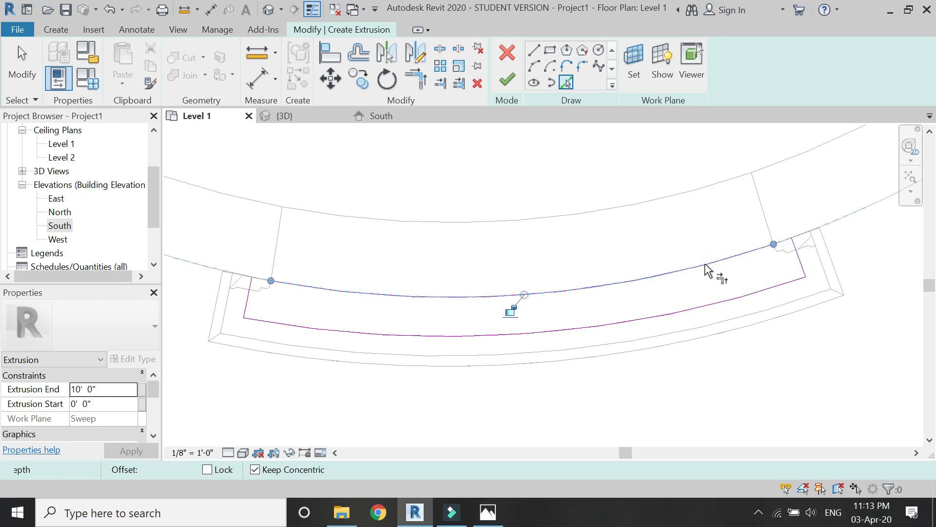
Trim the wall arc and the two side lines to corners so the extrusion sketch forms a closed loop.
key(t)
key(r)
click(702, 261)
click(800, 251)
click(250, 297)
click(246, 301)
click(289, 283)
click(248, 295)
Set the extrusion end to -0' 0 1/4", finish the extrusion and show it in 3D.
click(106, 390)
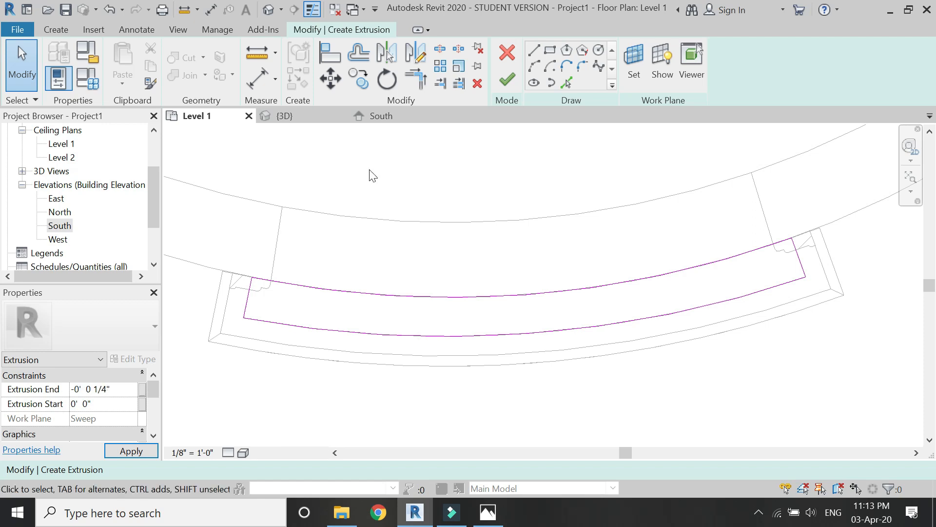
click(511, 79)
click(285, 116)
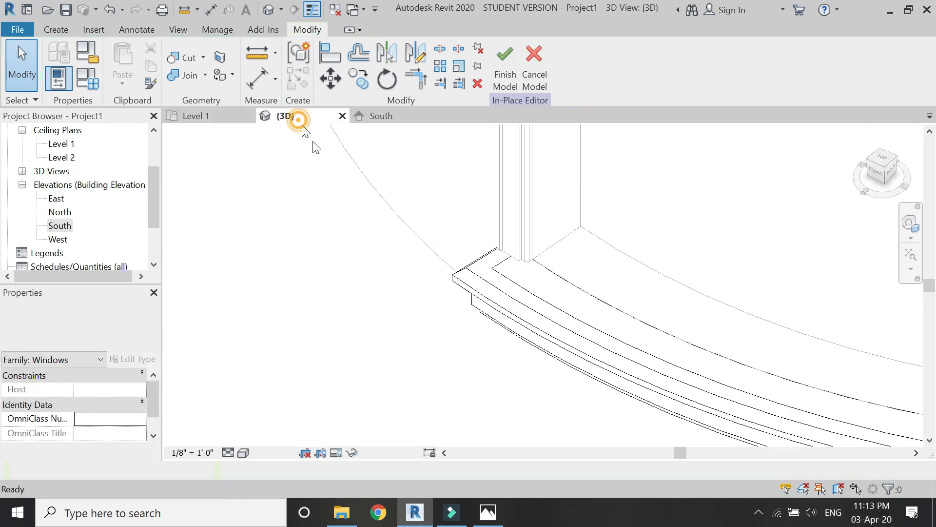
Join the infill extrusion with the surrounding sill sweep.
click(185, 74)
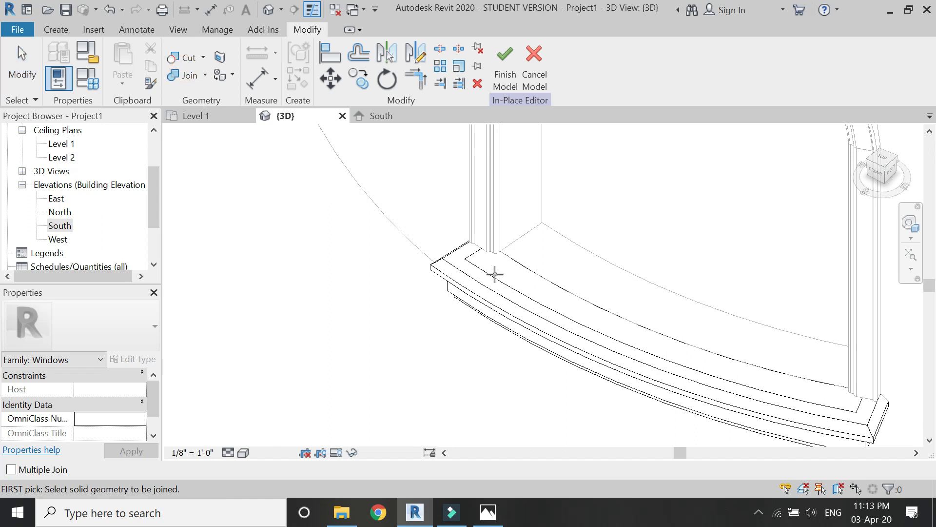
scroll(490, 275, up, 2)
click(519, 282)
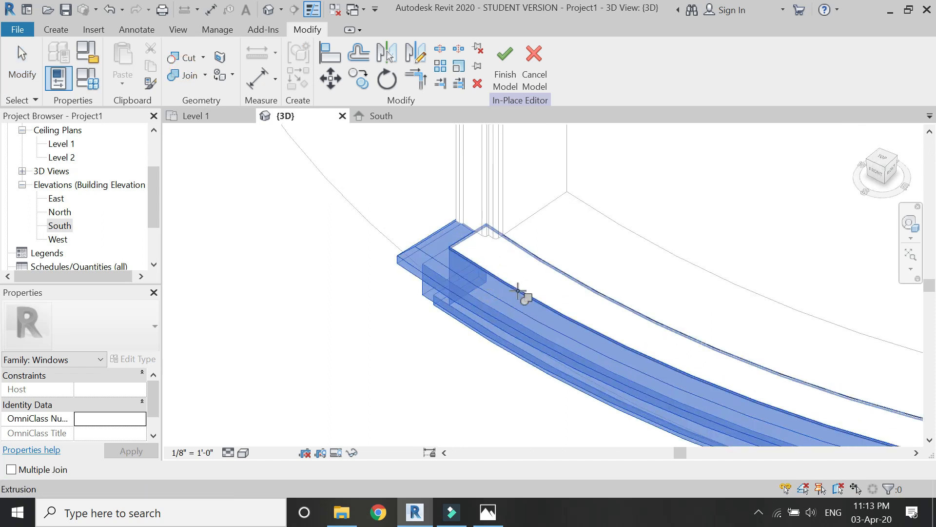
click(522, 291)
key(Escape)
scroll(382, 236, down, 3)
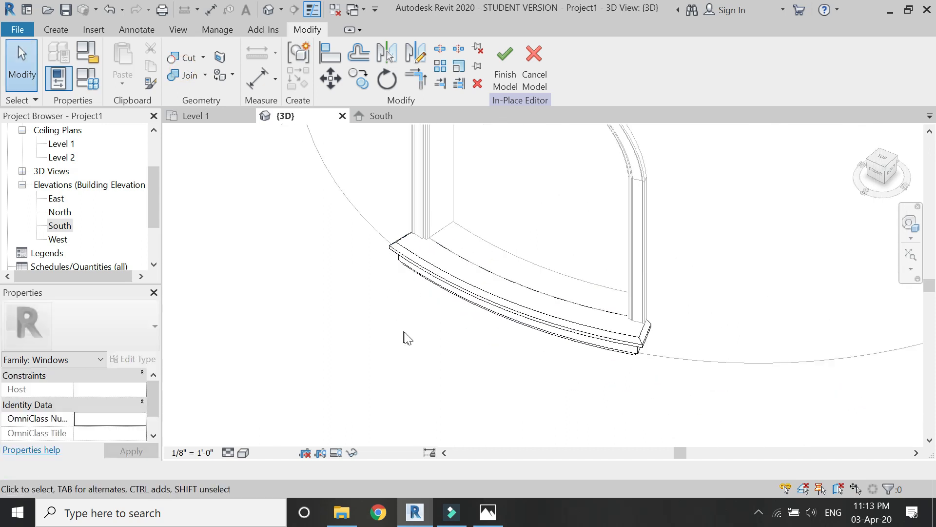
scroll(406, 337, down, 3)
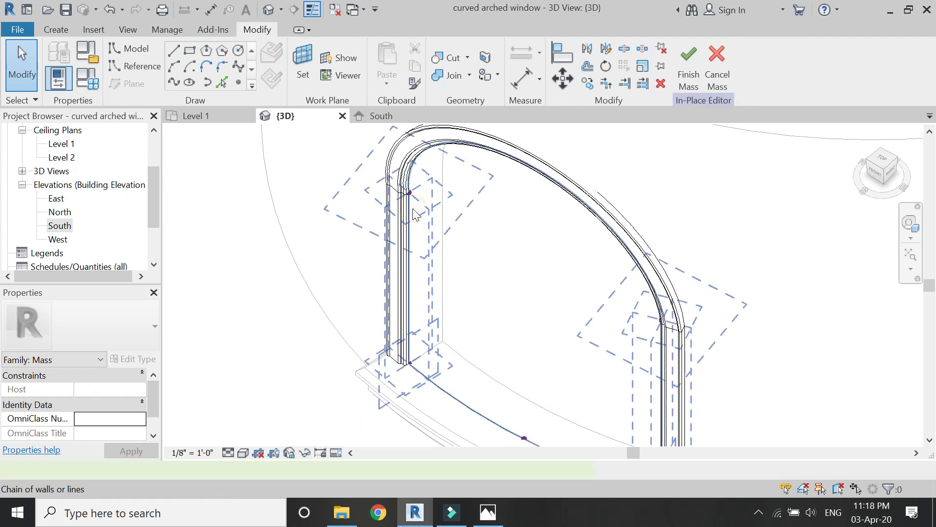
Create a solid form from the four reference lines outlining the arched opening and set its positive offset to -0' 1".
click(413, 213)
scroll(460, 236, down, 2)
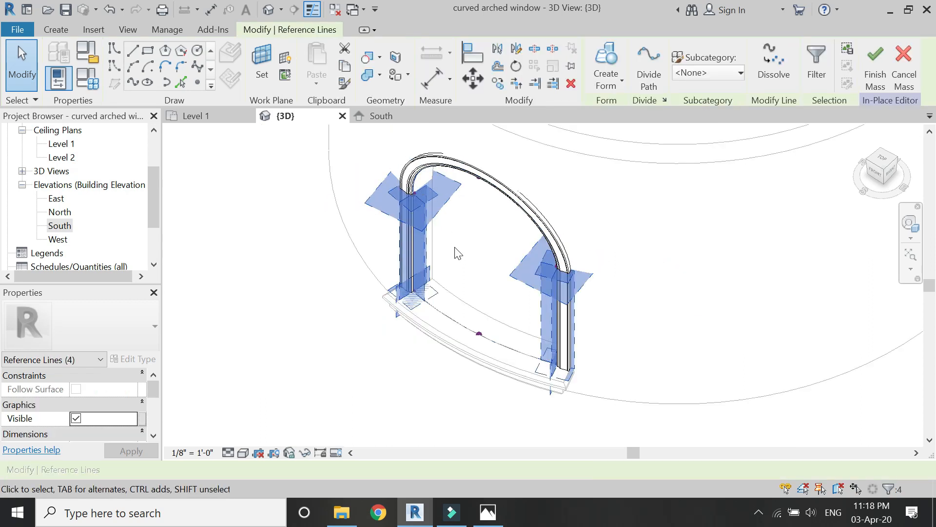
click(621, 52)
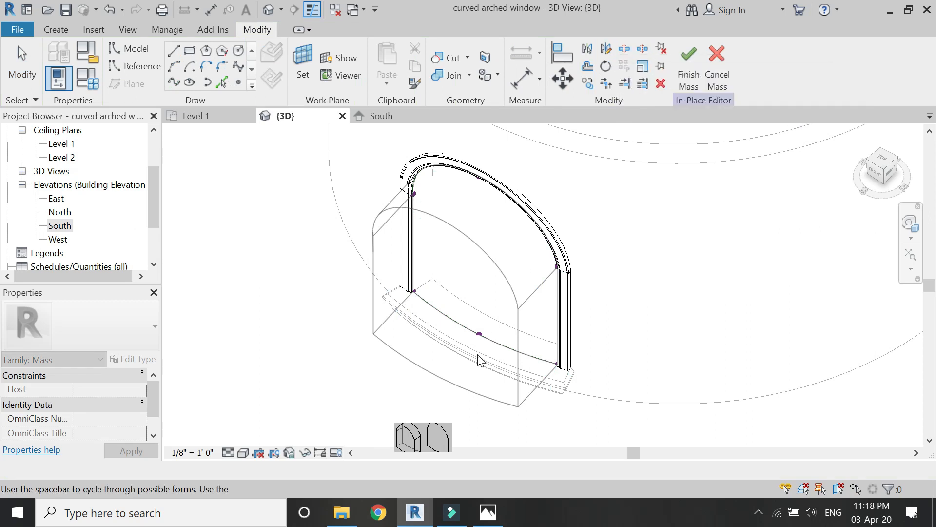
click(417, 438)
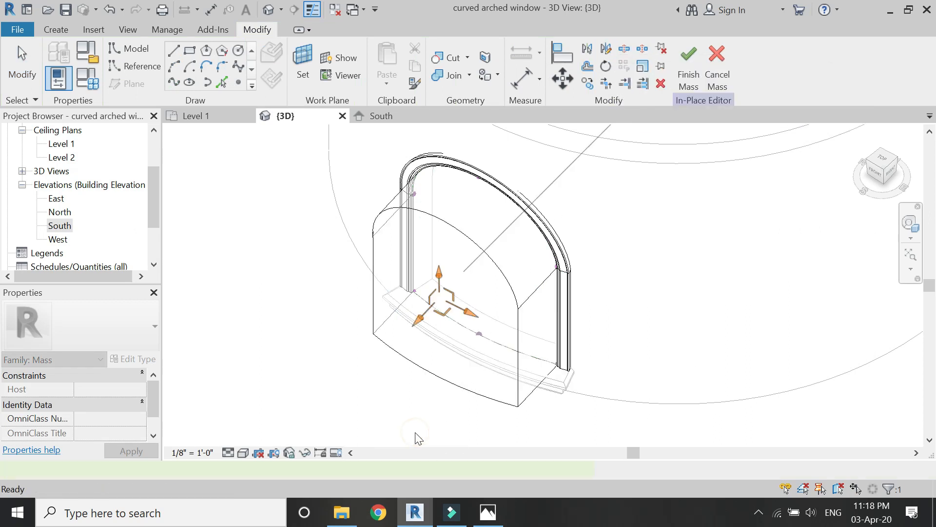
click(110, 389)
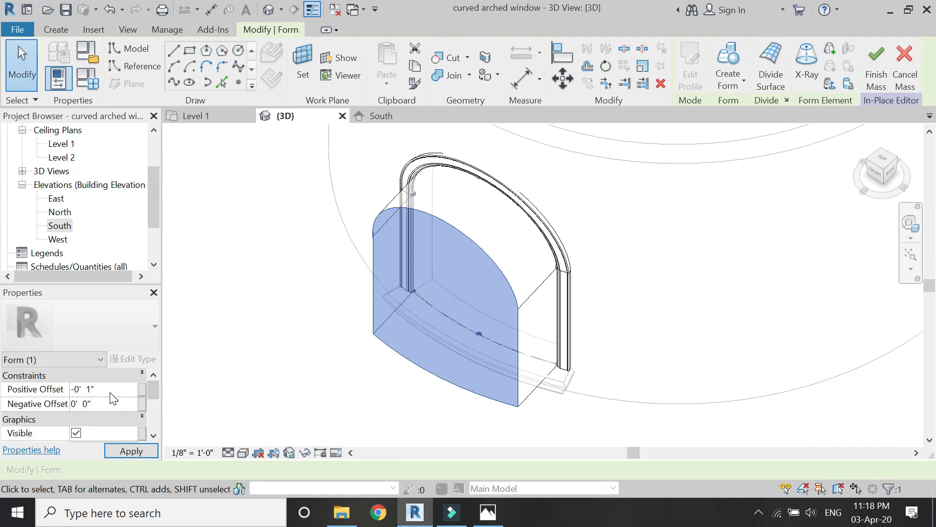
click(129, 453)
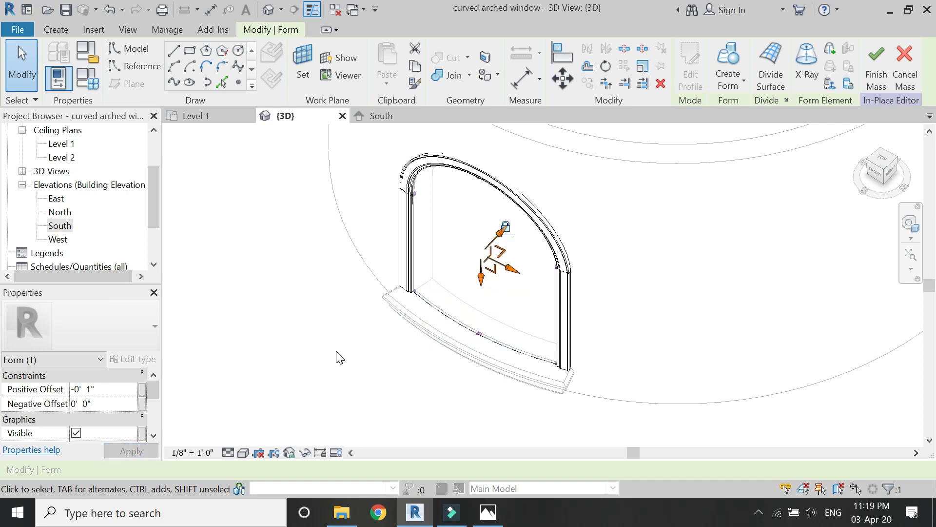
key(Escape)
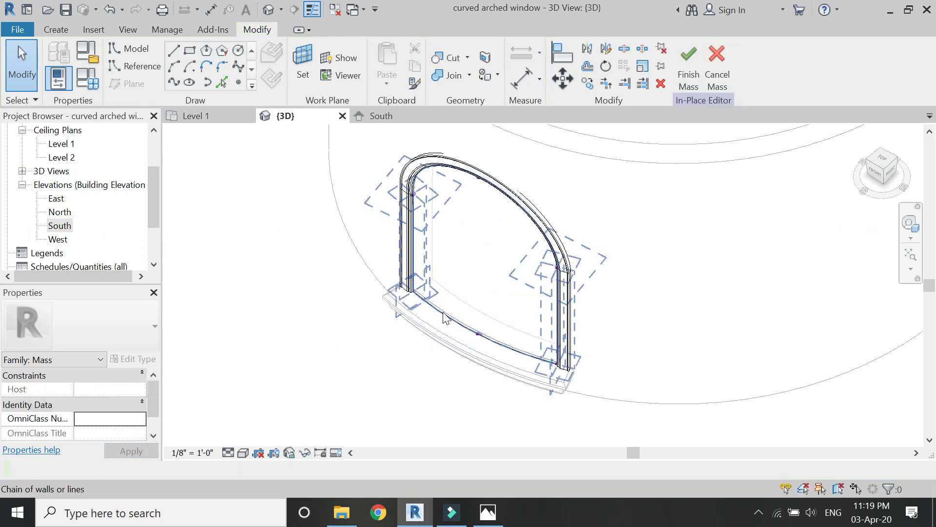
Associate the material of the form filling the arched opening with a new family type parameter named glass.
click(445, 313)
key(Escape)
key(Tab)
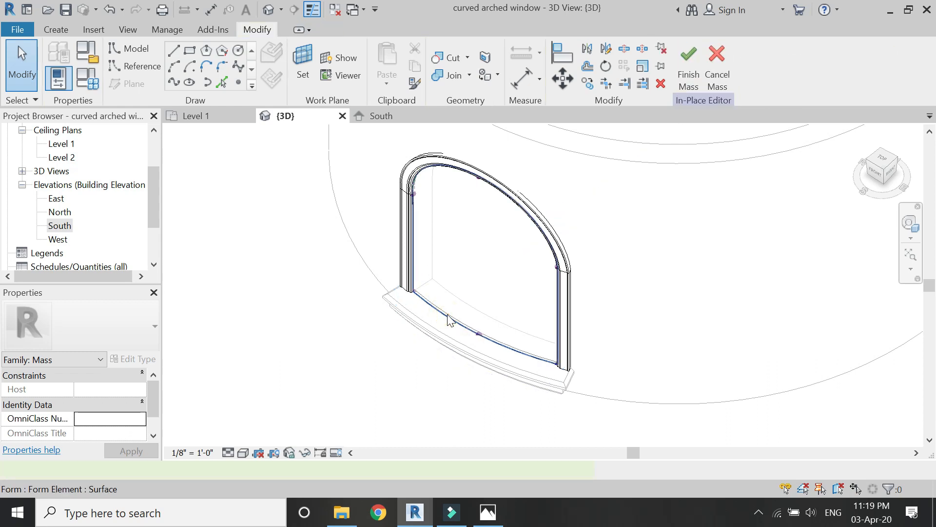
click(448, 319)
key(Escape)
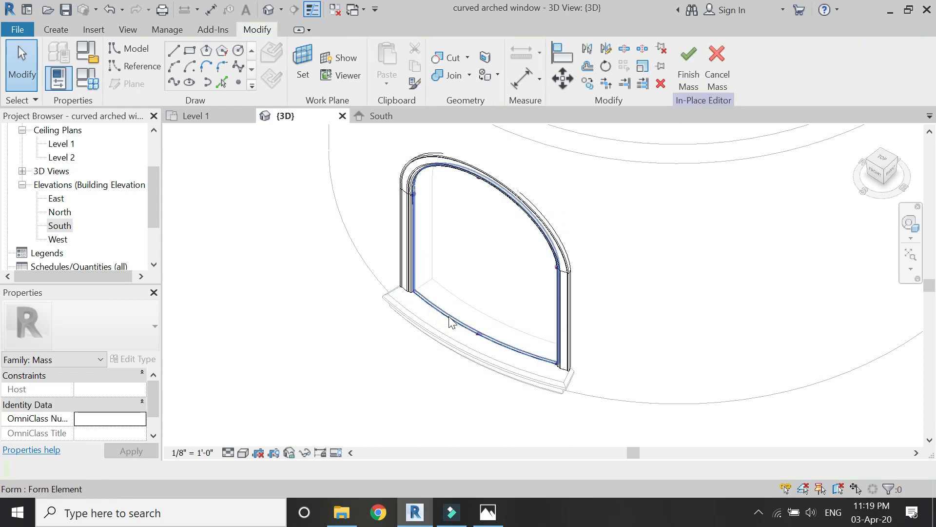
click(449, 320)
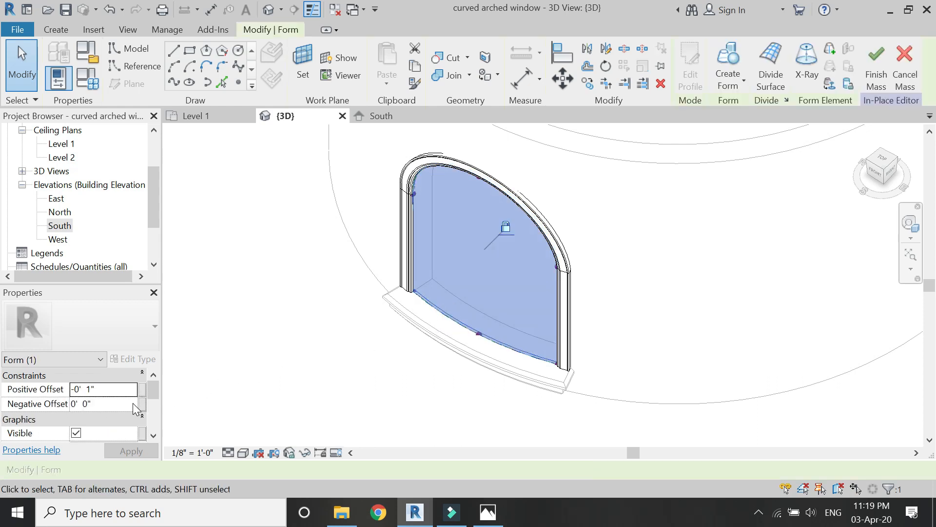
scroll(134, 404, down, 2)
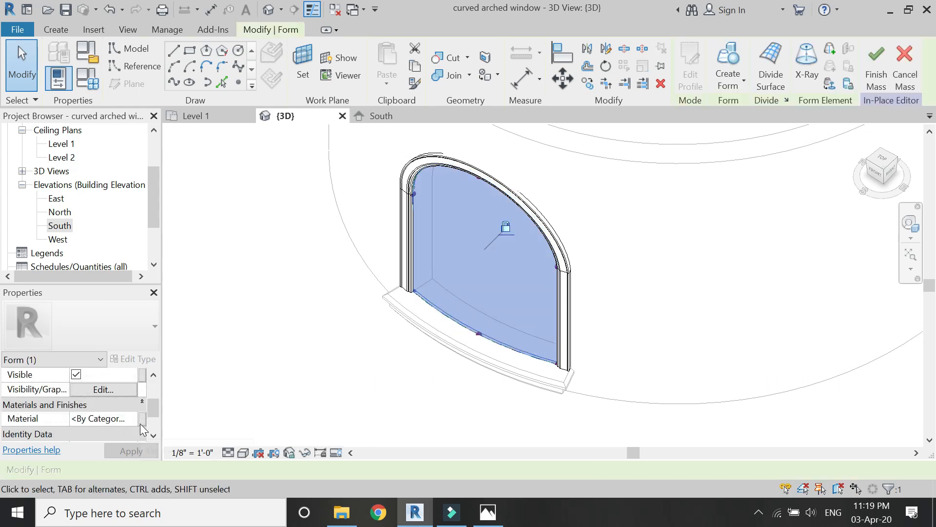
click(142, 418)
click(247, 356)
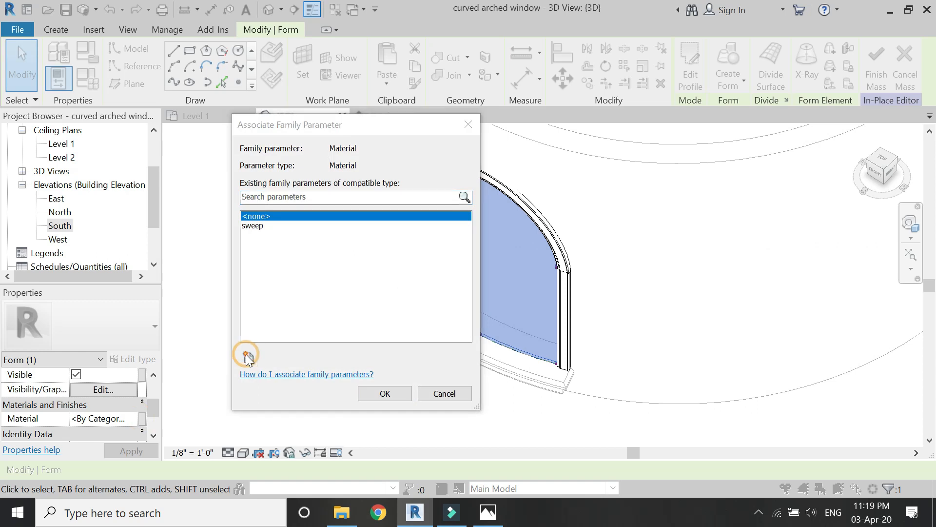
text(glass)
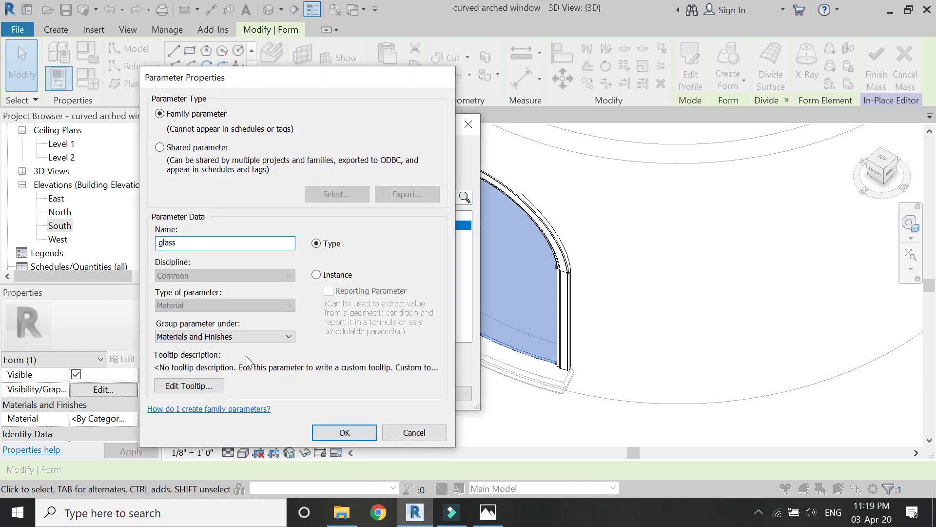
key(Return)
click(368, 393)
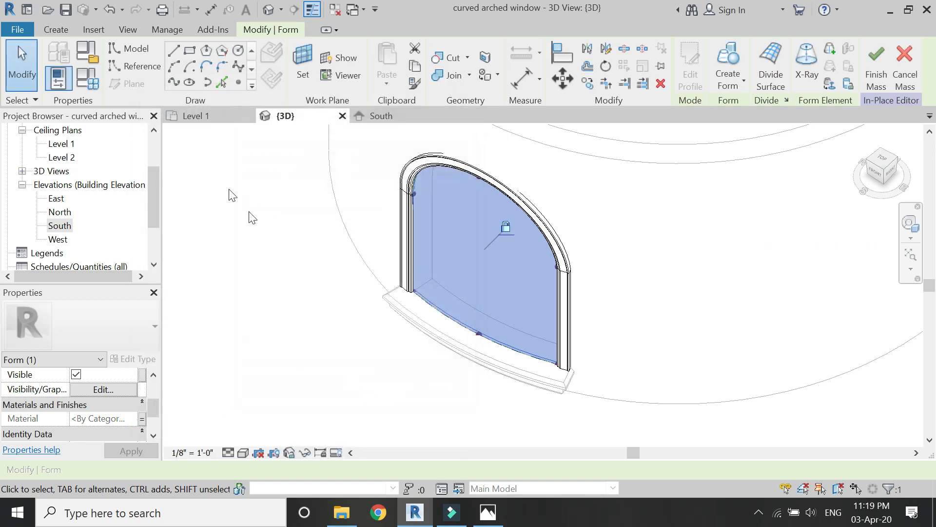
Set the glass parameter's material to Glass, Clear Glazing in the family types.
click(88, 78)
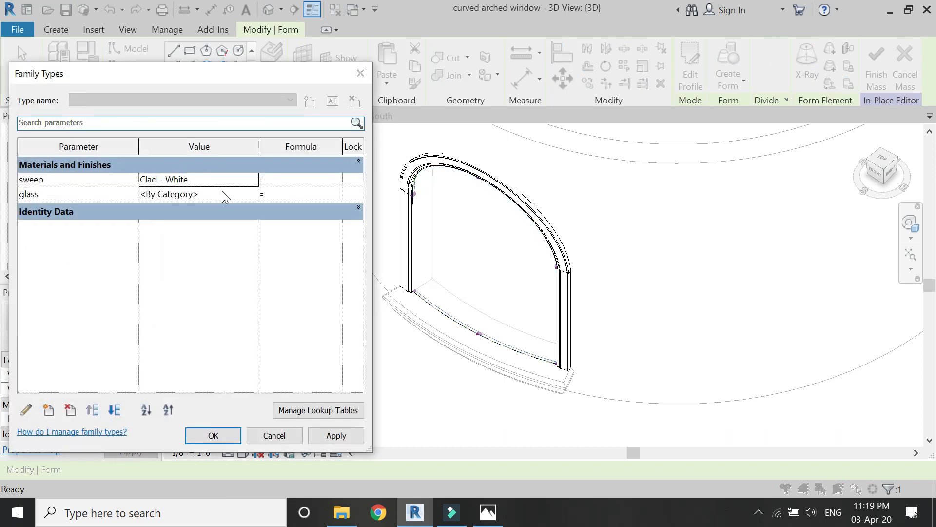
double_click(255, 194)
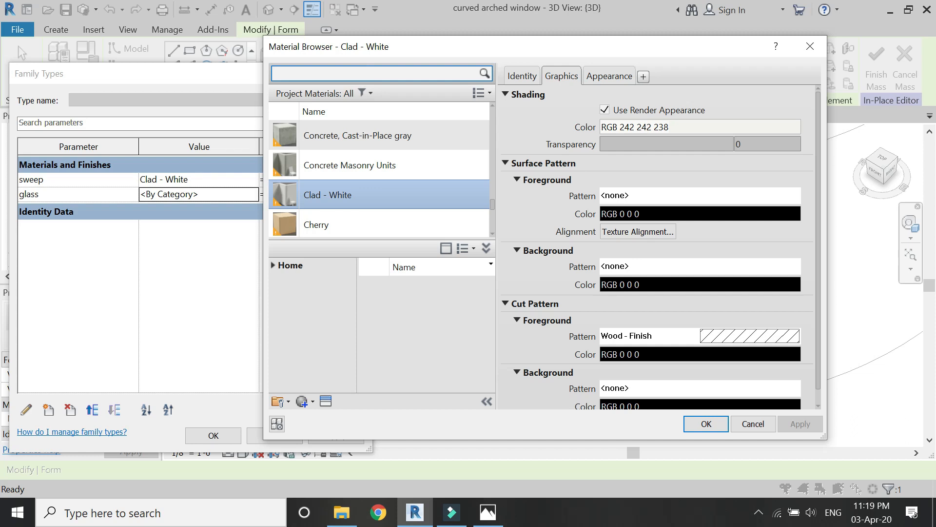
text(glass)
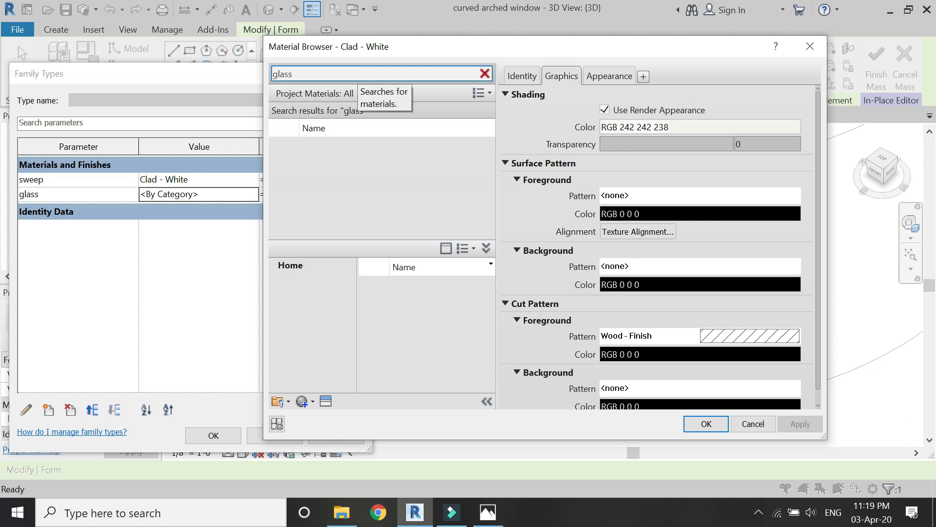
click(366, 187)
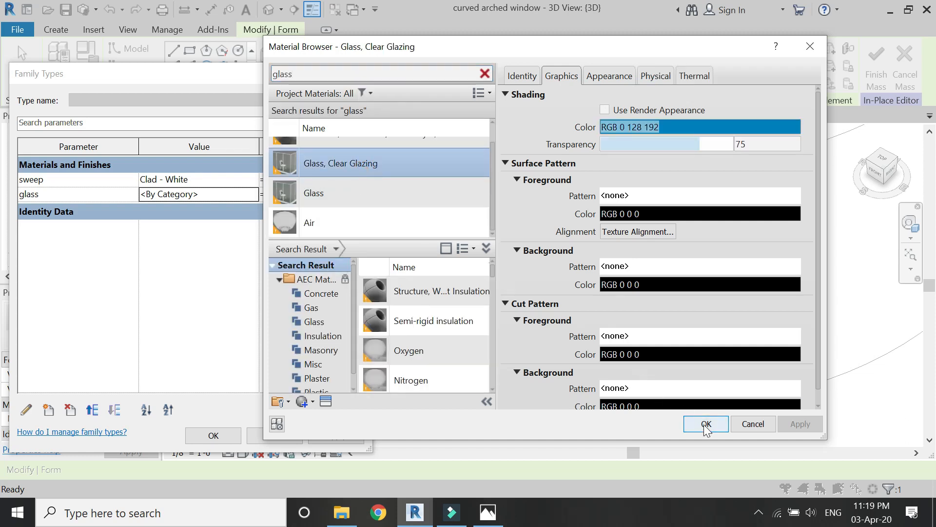
click(706, 423)
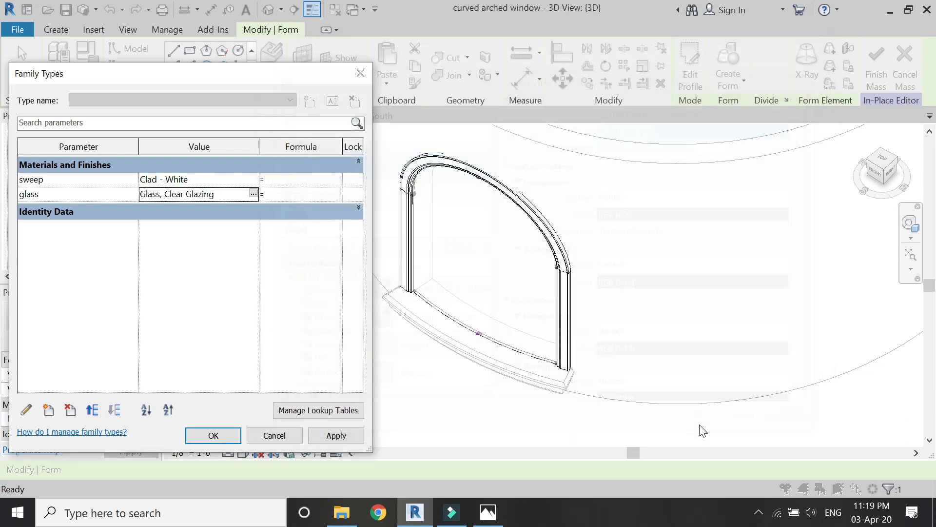
click(227, 435)
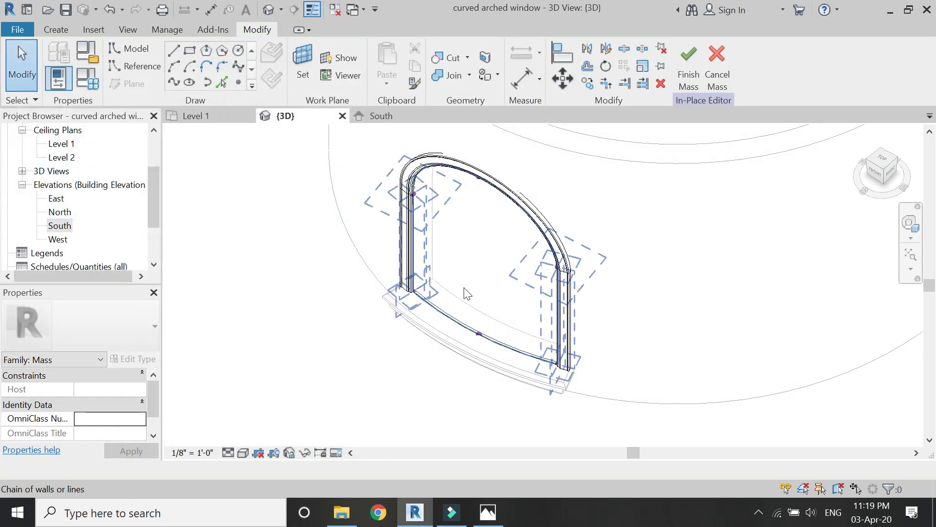
Finish the in-place mass and open the sill's in-place window model for editing.
scroll(480, 254, up, 2)
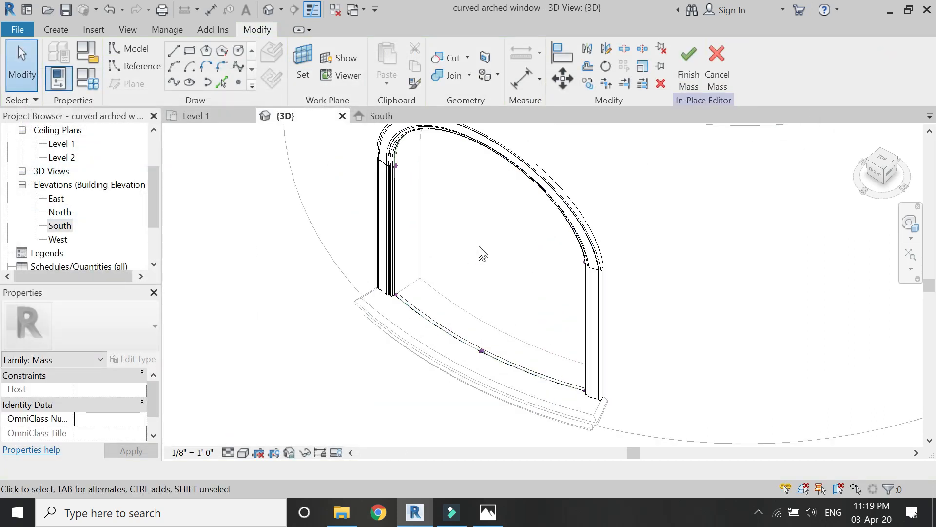
click(693, 89)
click(433, 350)
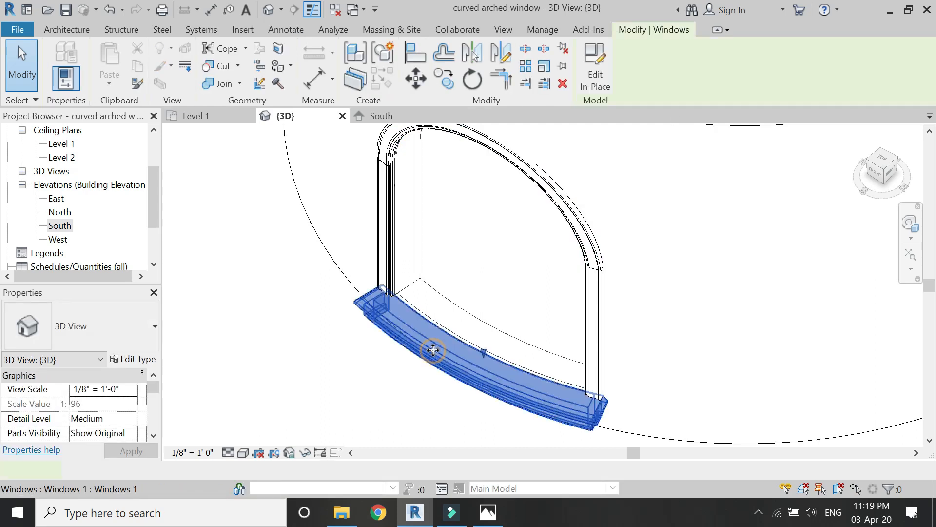
double_click(433, 350)
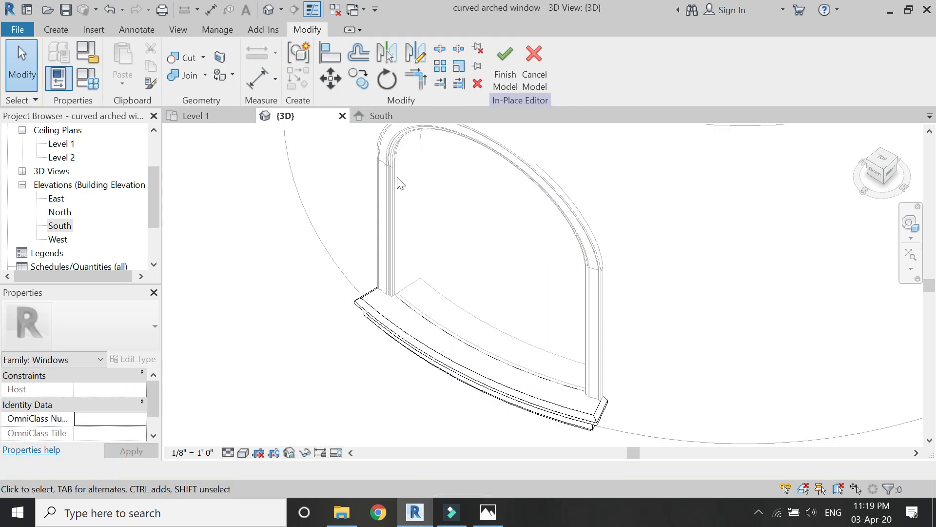
In the South elevation, draw a horizontal reference plane outward from the outer frame edge where the arch meets the vertical jamb.
click(371, 116)
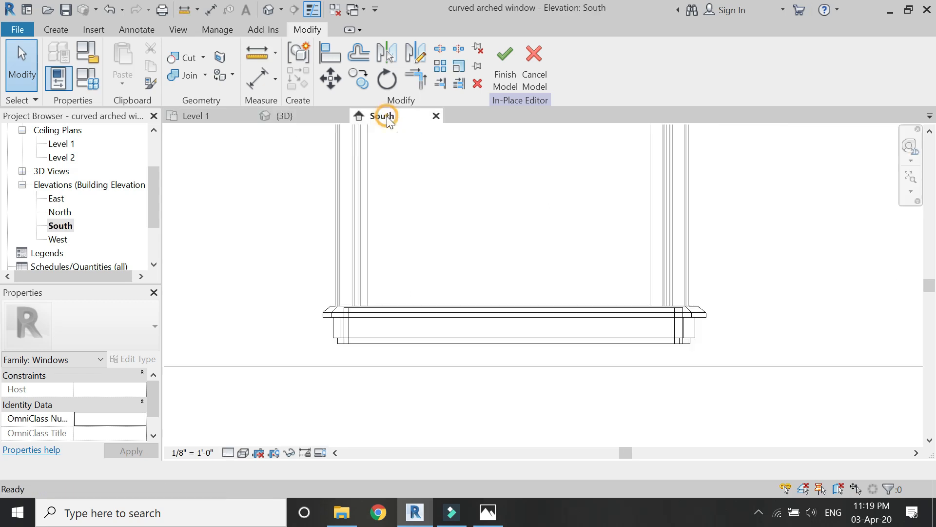
scroll(476, 334, down, 4)
scroll(487, 312, up, 2)
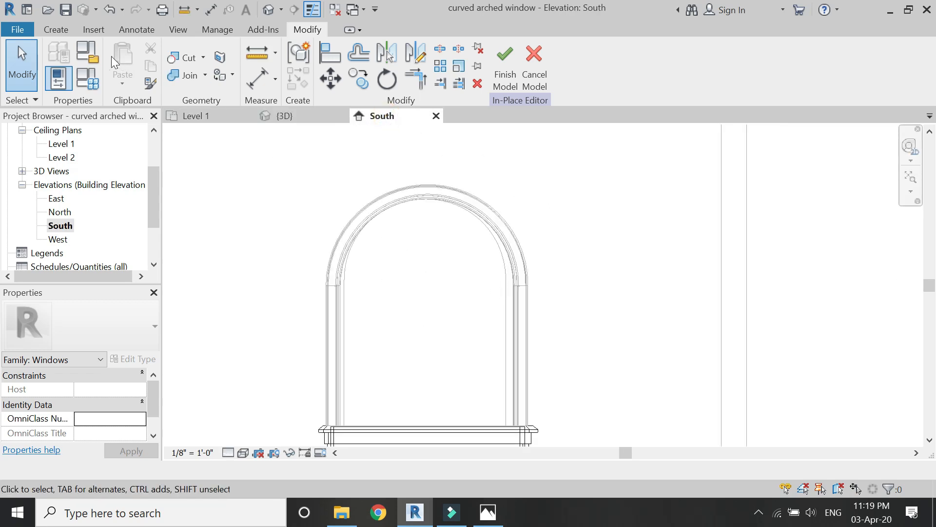
click(63, 25)
key(r)
key(p)
click(528, 286)
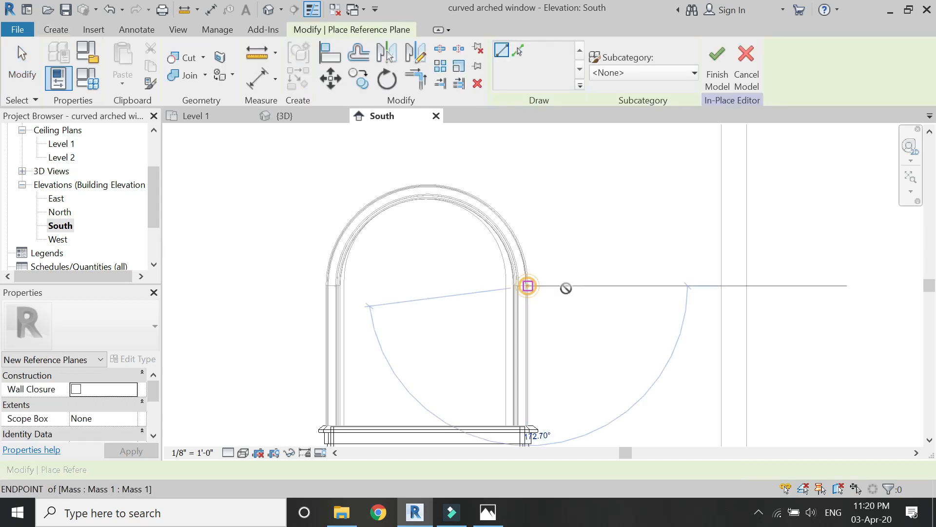
click(792, 285)
key(Escape)
Name the new horizontal reference plane top.
click(785, 287)
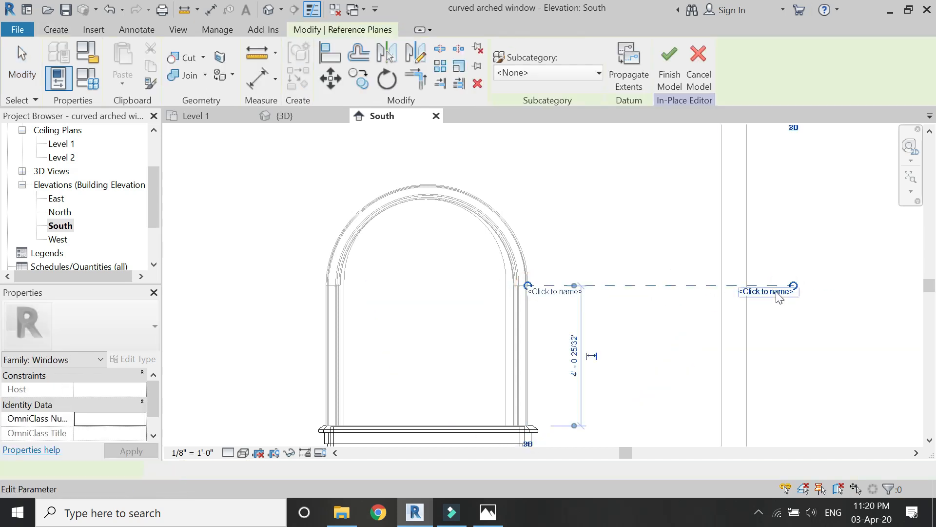
click(777, 293)
text(top)
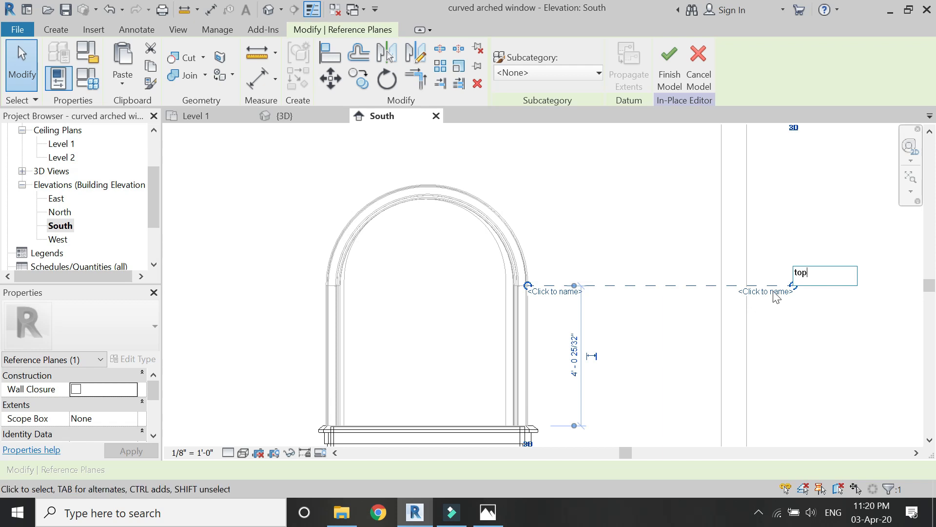
key(Return)
click(344, 156)
Start an extrusion in the Level 1 plan with Reference Plane : top as its work plane.
click(235, 117)
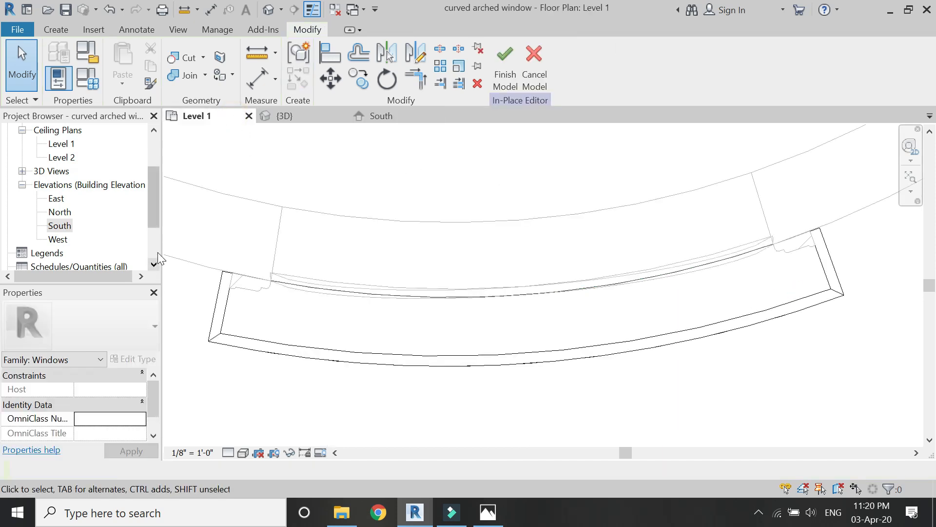
click(54, 30)
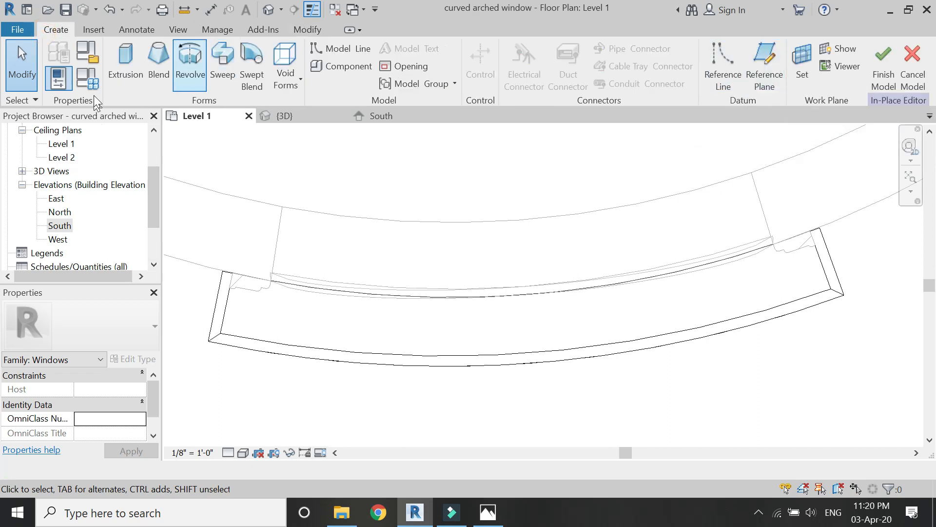
click(118, 78)
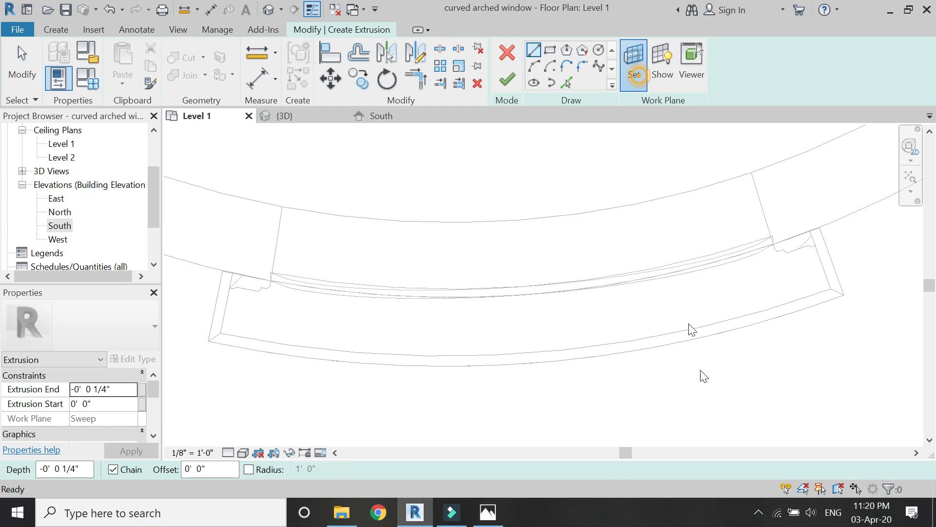
click(719, 330)
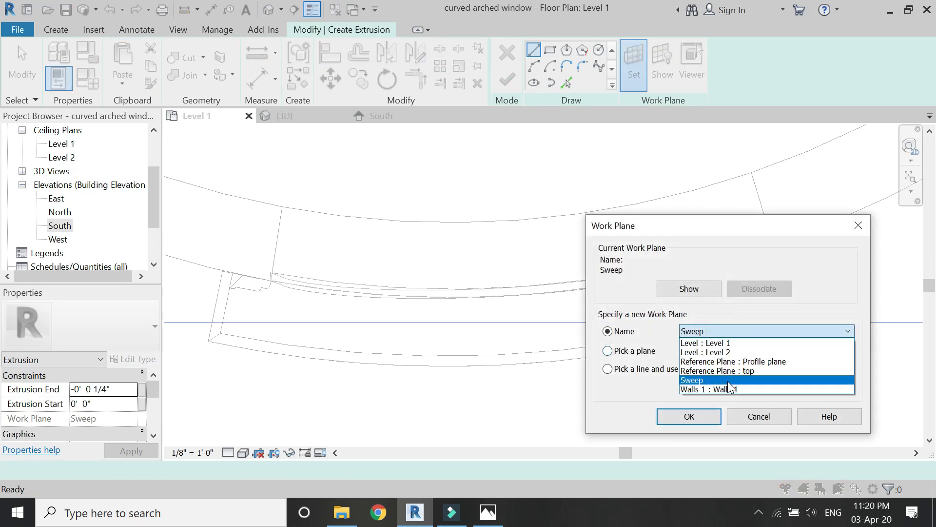
click(717, 371)
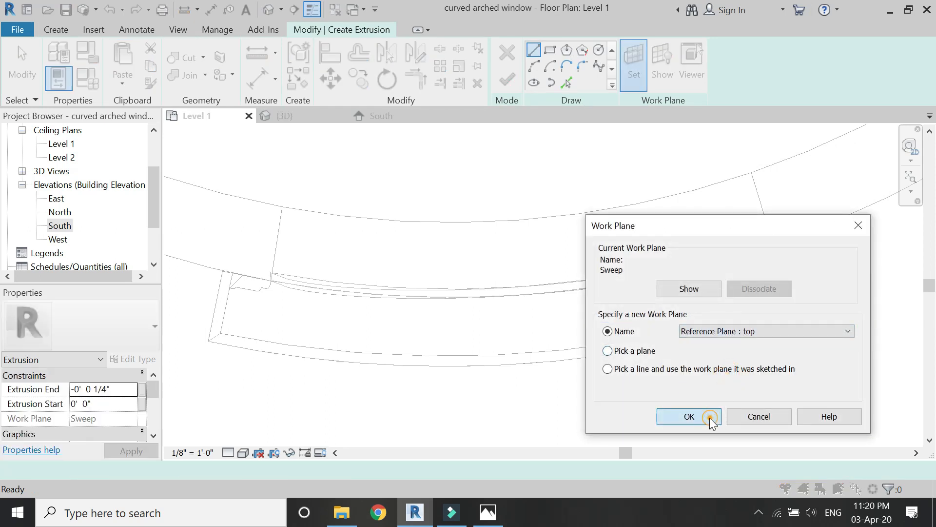
click(708, 418)
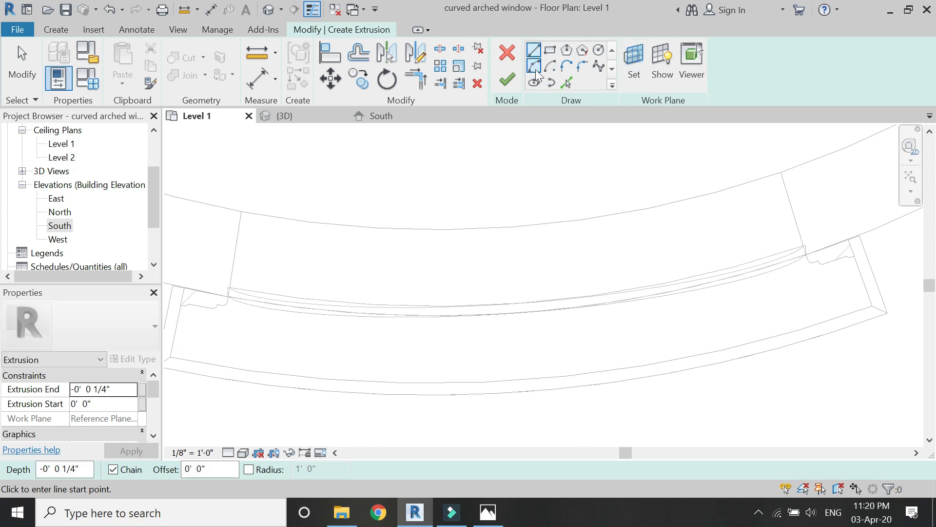
Add the wall's inner face arc to the extrusion sketch and move it towards the outer face, to a radius of about 9' 3".
click(565, 84)
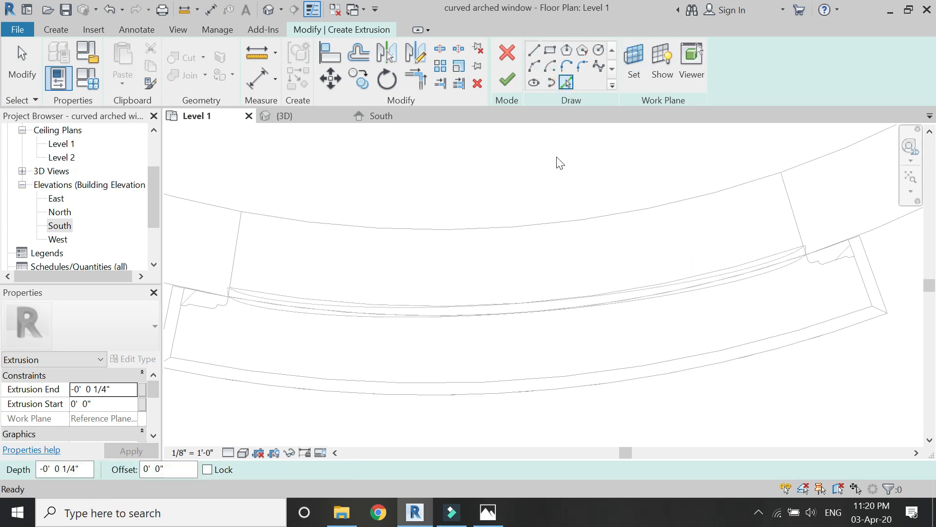
click(537, 226)
key(ctrl+z)
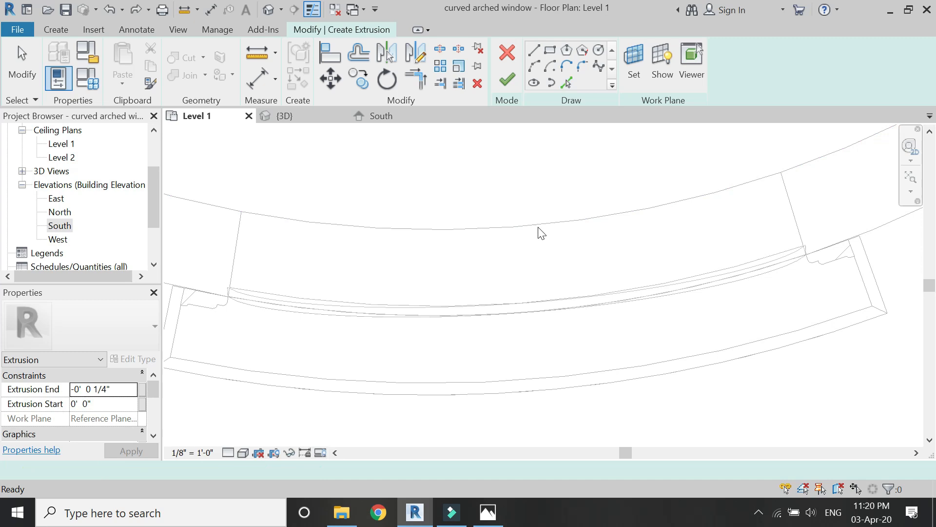
click(538, 226)
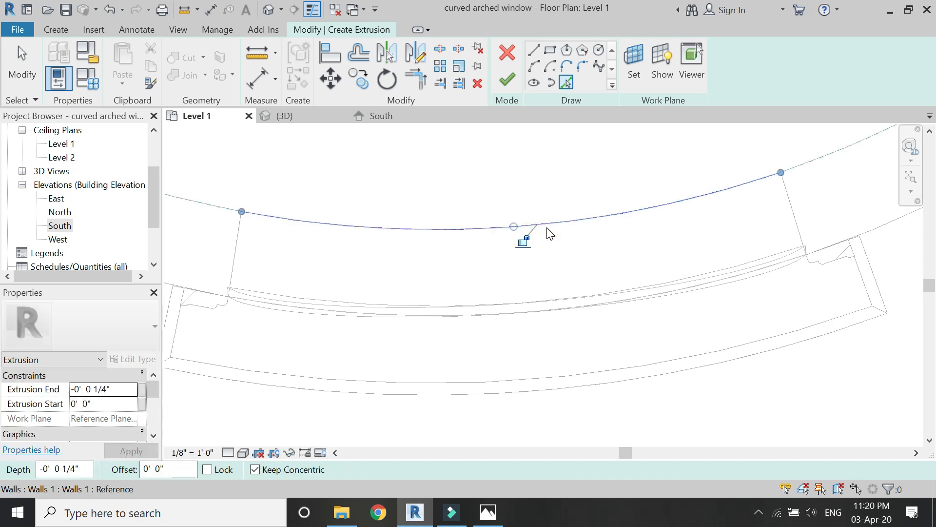
click(552, 227)
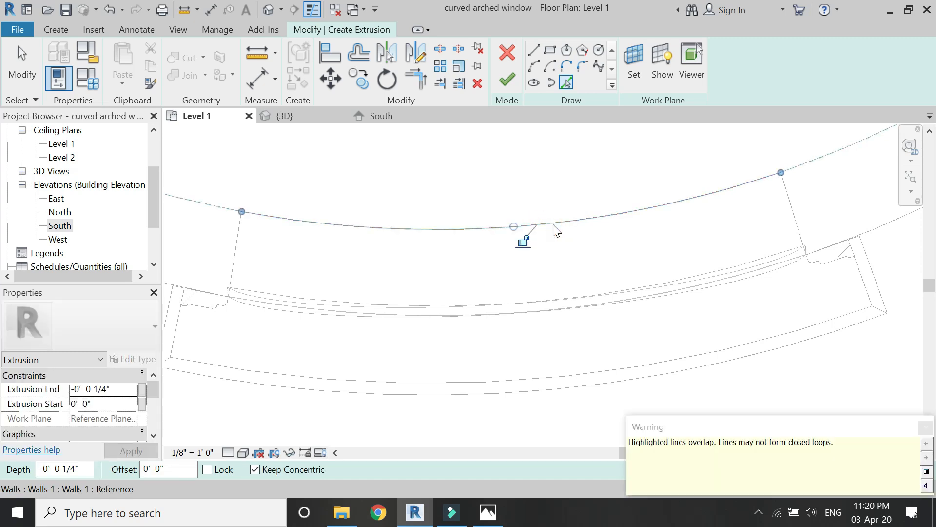
key(Escape)
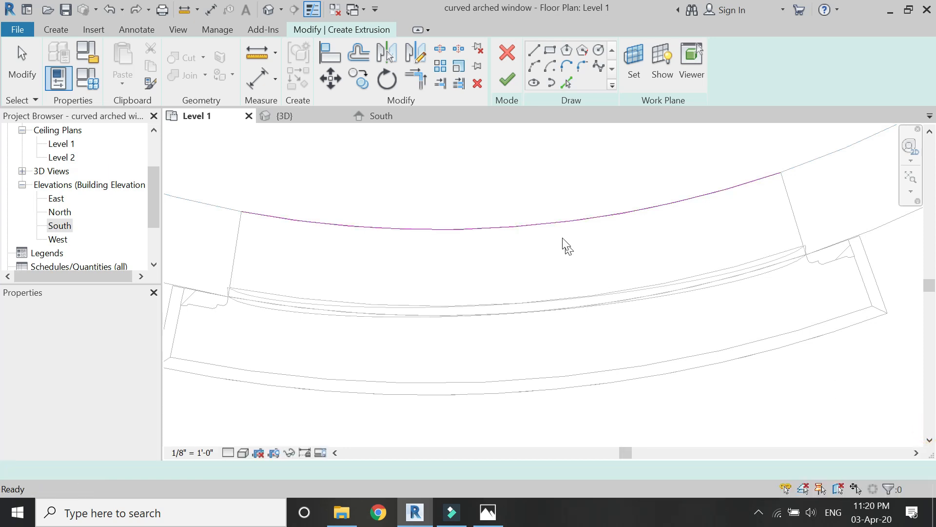
click(556, 226)
drag(558, 221, 558, 291)
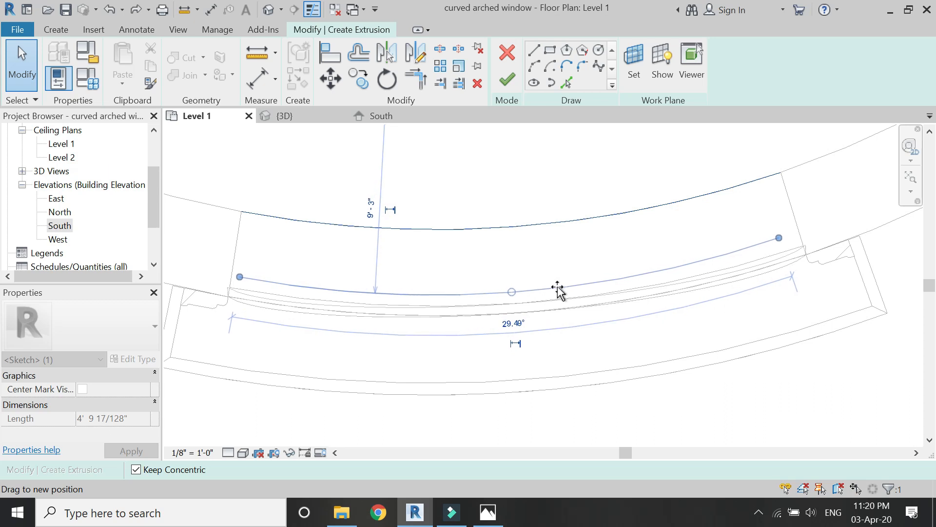
click(441, 186)
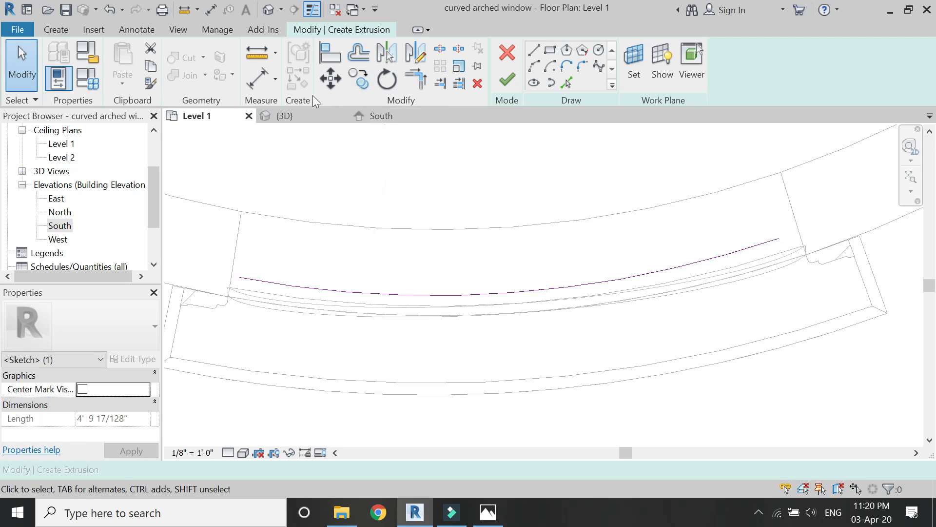
Add the wall's outer face arc and both opening side edges to the bar sketch, and trim all lines into a closed outline.
click(566, 81)
click(241, 298)
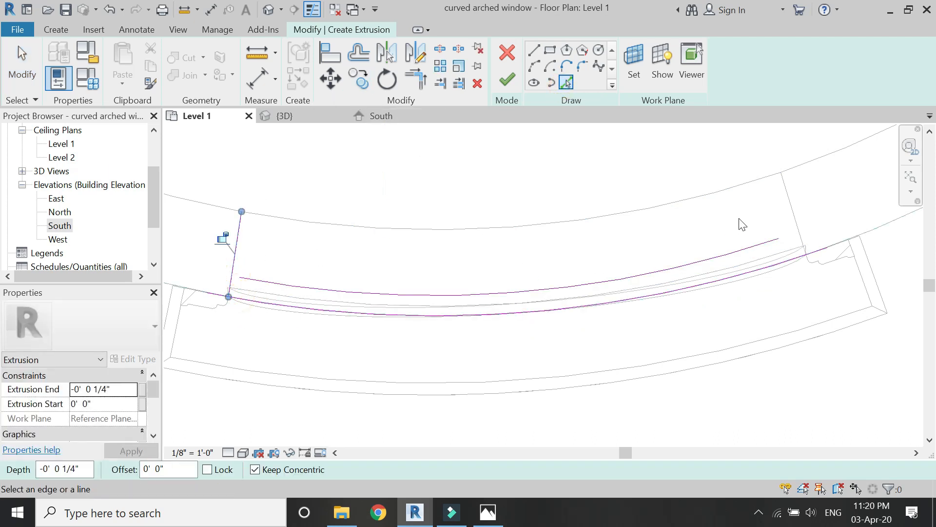
key(Escape)
key(t)
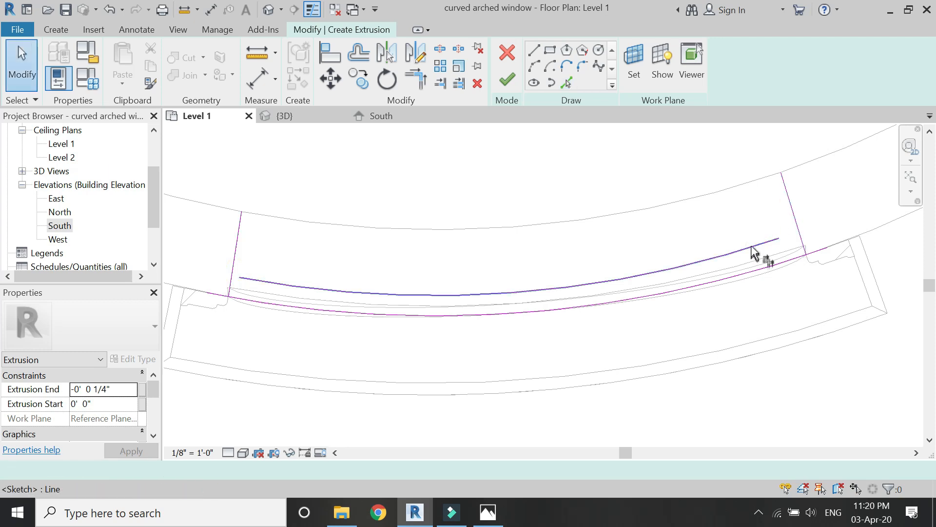
key(r)
click(754, 250)
click(430, 295)
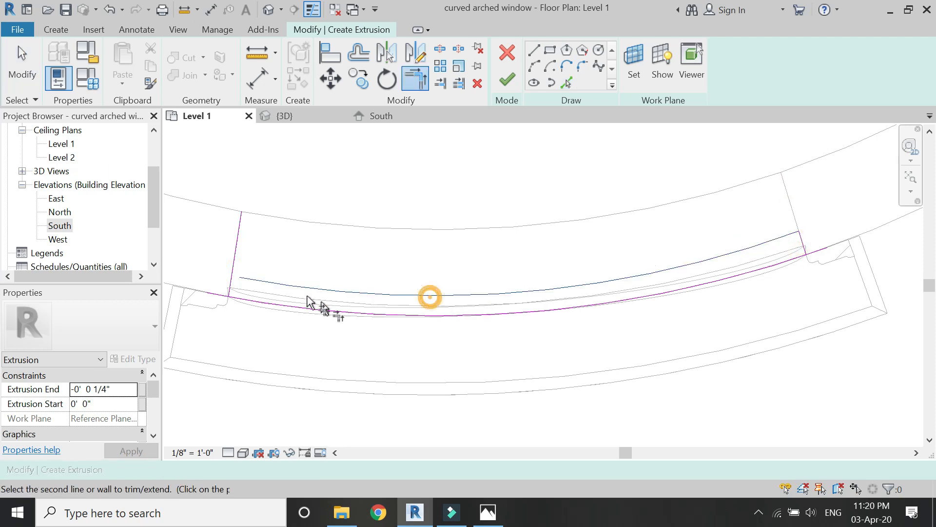
click(276, 301)
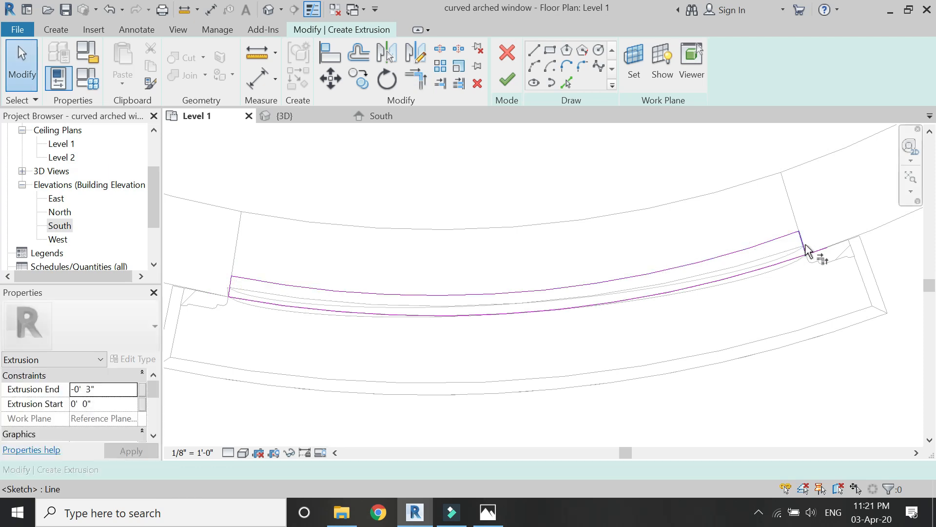
key(Escape)
Move the bar sketch's inner arc closer to the outer face, then finish the extrusion and the in-place window model.
scroll(484, 297, up, 2)
drag(484, 291, 487, 311)
scroll(488, 289, down, 1)
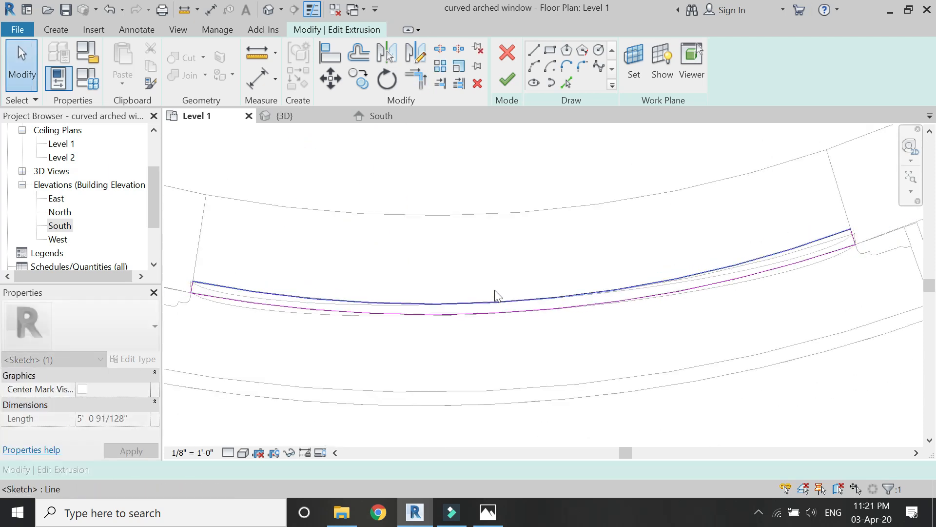
click(502, 85)
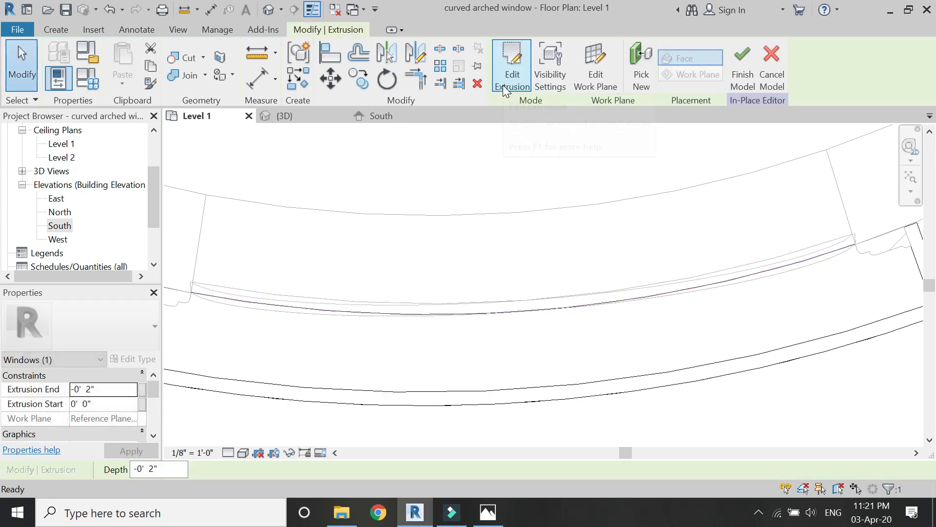
click(381, 116)
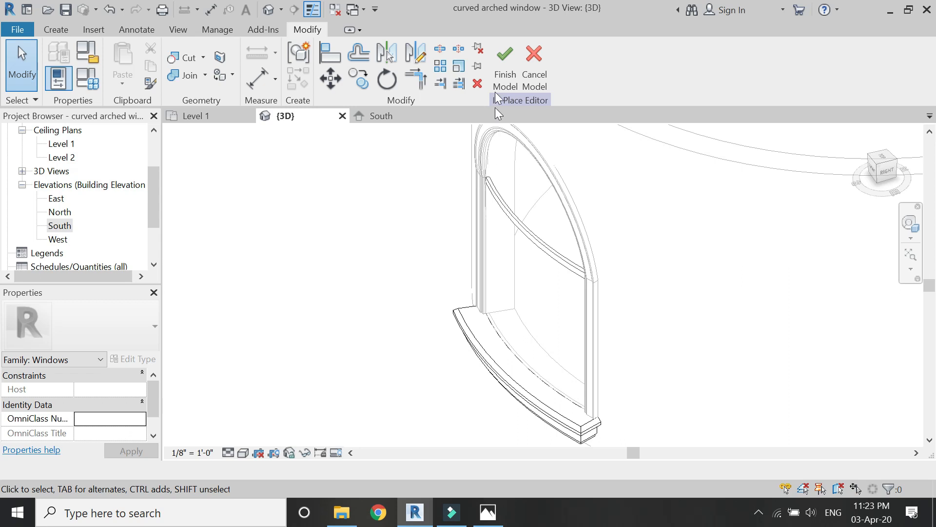
click(495, 84)
Open the arched window frame mass for in-place editing from the 3D view.
scroll(395, 317, down, 3)
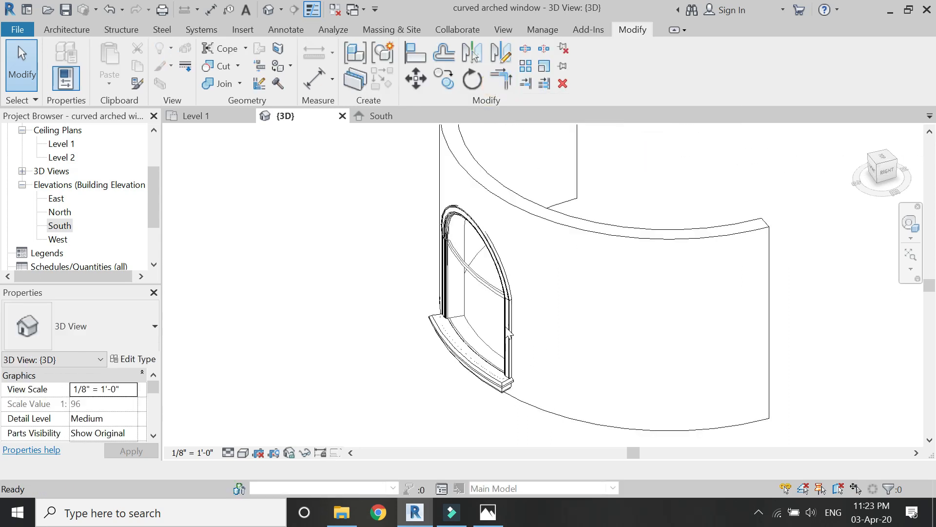
click(510, 331)
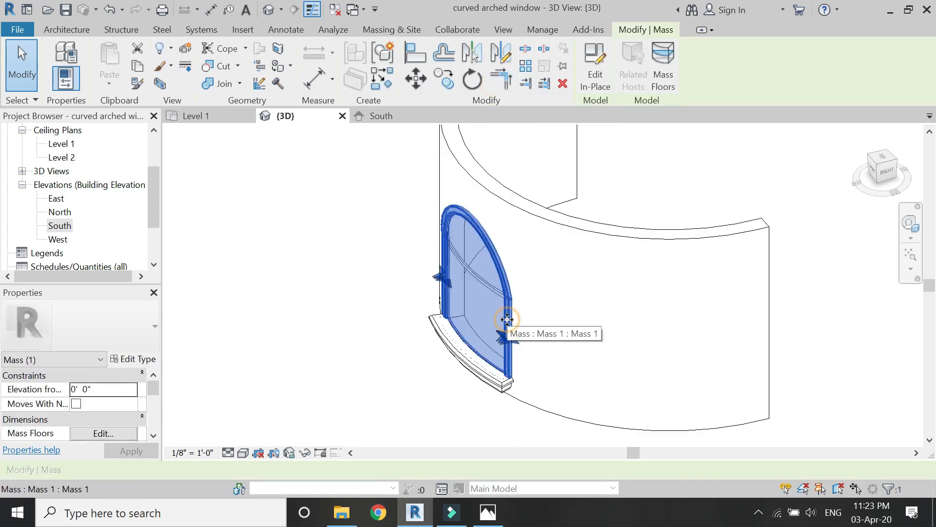
double_click(507, 319)
Set the work plane at the reference line endpoint in the frame's lower inner corner, perpendicular to the curved sill line.
scroll(453, 344, up, 4)
scroll(454, 345, up, 4)
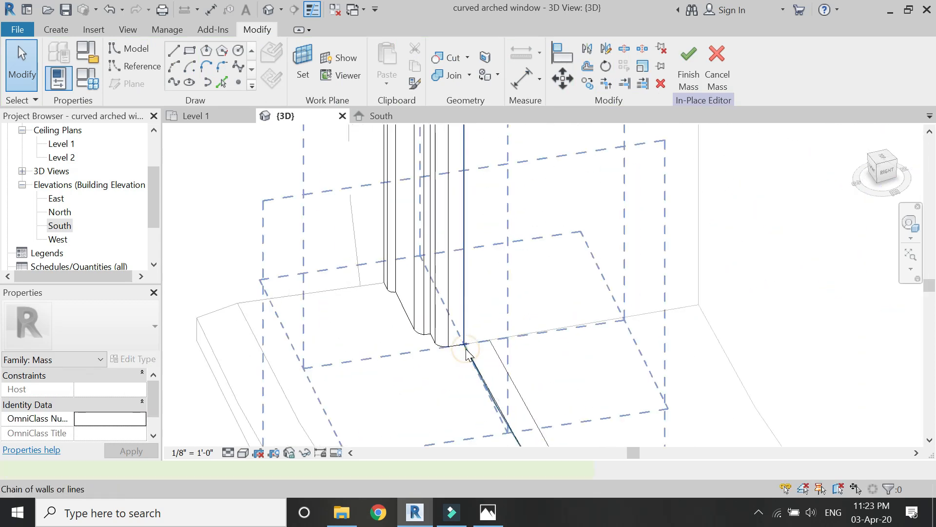
click(466, 350)
click(268, 68)
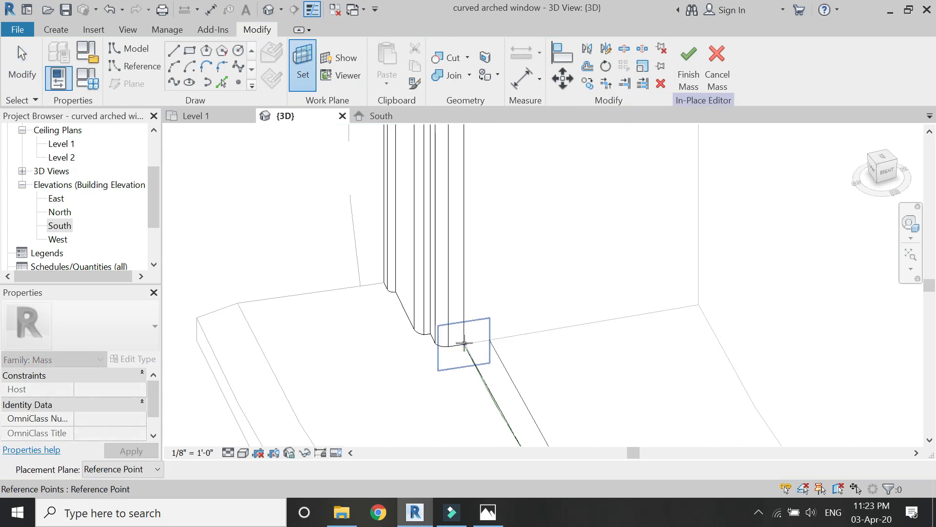
key(Tab)
click(462, 336)
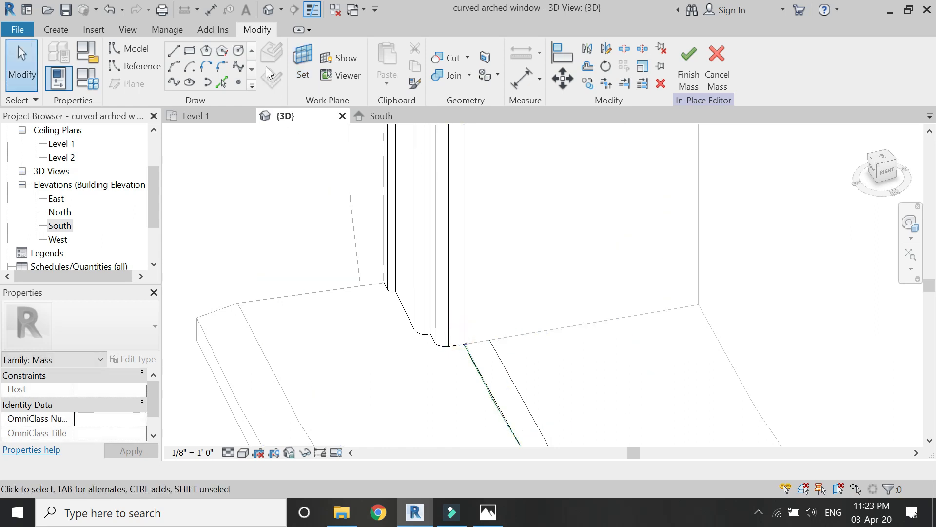
Draw a rectangular profile on the work plane, starting at the reference line endpoint and extending inward from the frame jamb.
click(193, 54)
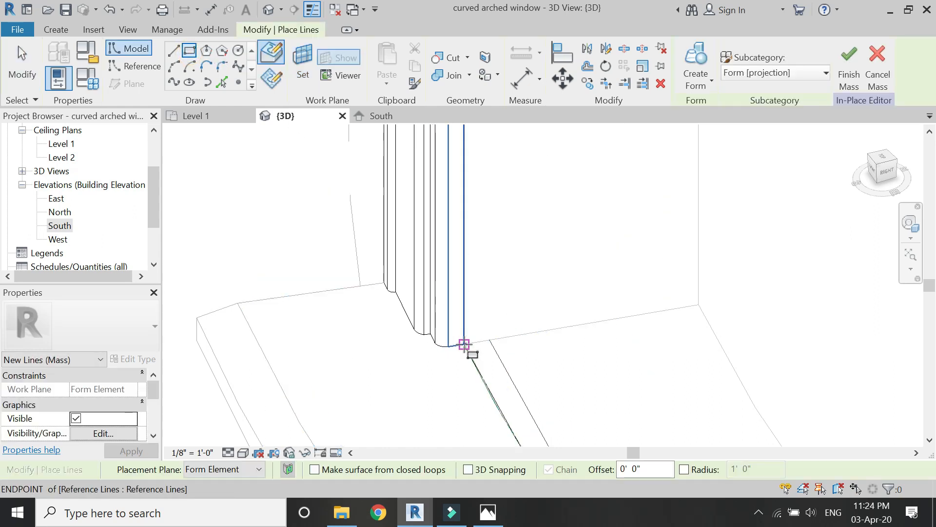
click(463, 344)
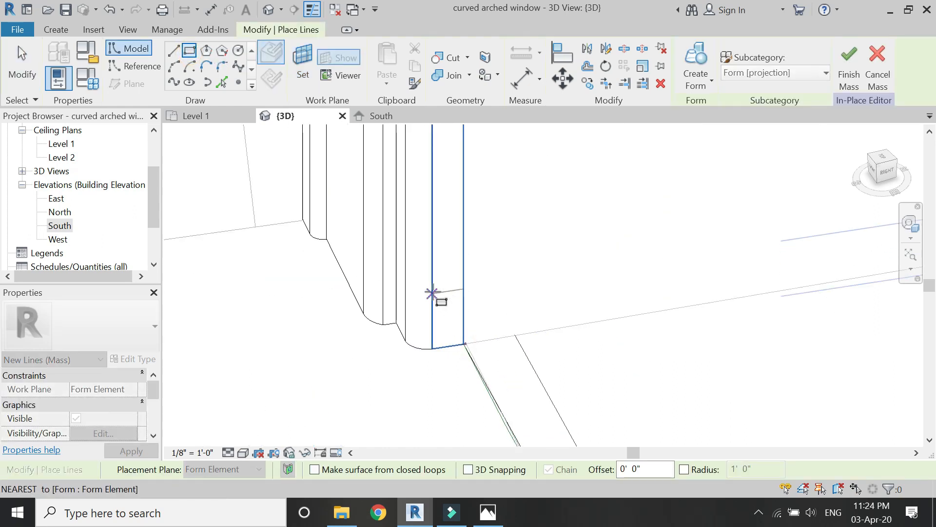
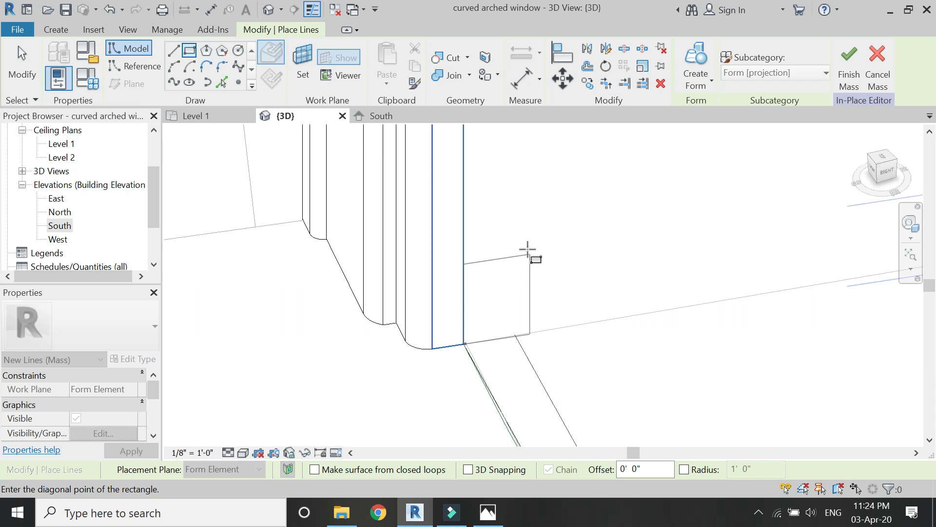
click(530, 254)
key(Escape)
key(Escape)
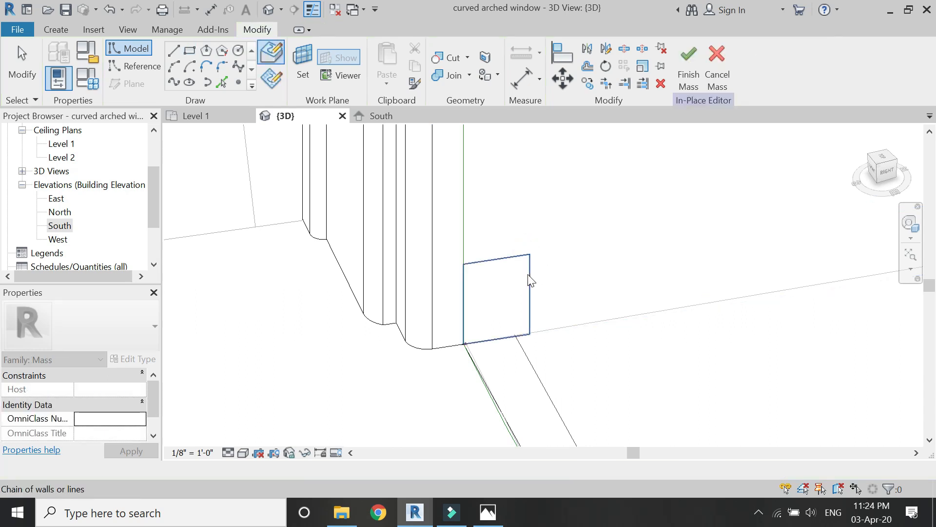
Create a swept form from the rectangular profile along the chain of reference lines around the window opening.
scroll(439, 293, down, 5)
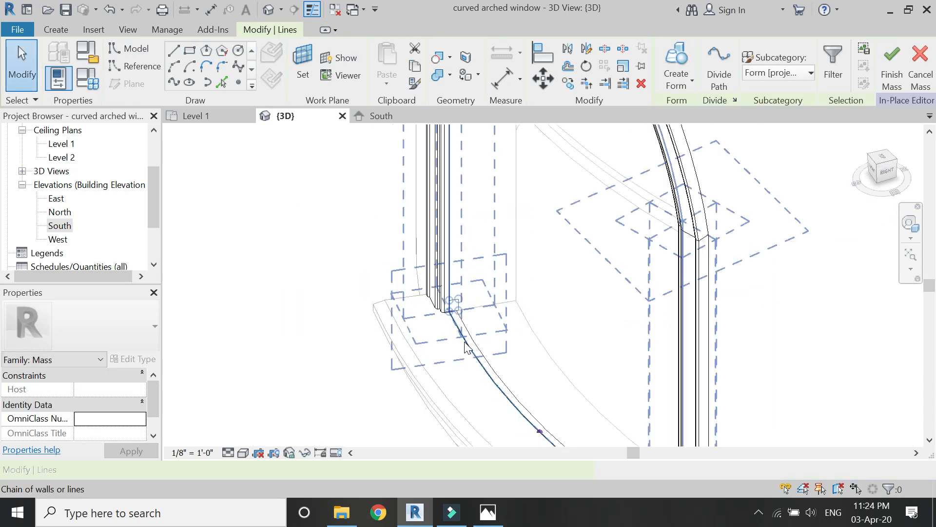
ctrl+click(466, 342)
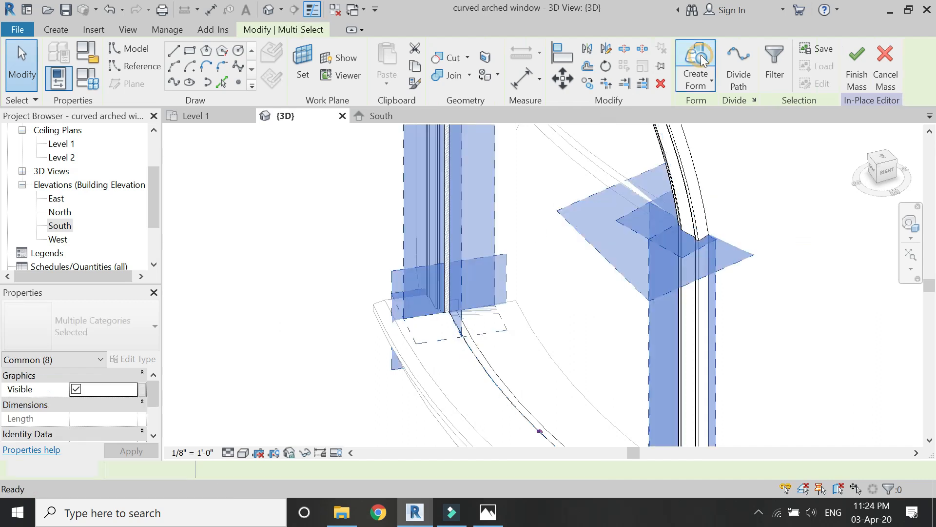
click(701, 55)
key(Escape)
Associate the new inner frame form's material with the sweep parameter and finish the mass.
scroll(530, 328, down, 3)
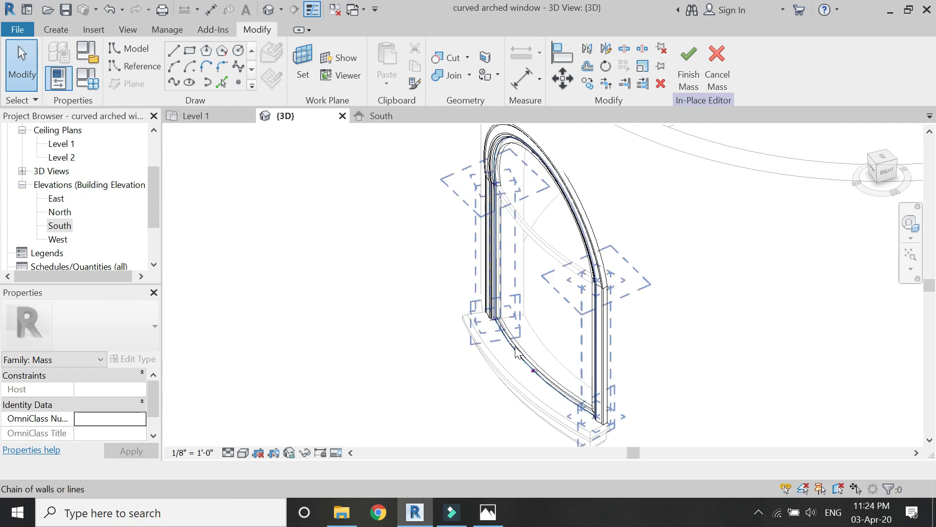
scroll(517, 348, up, 3)
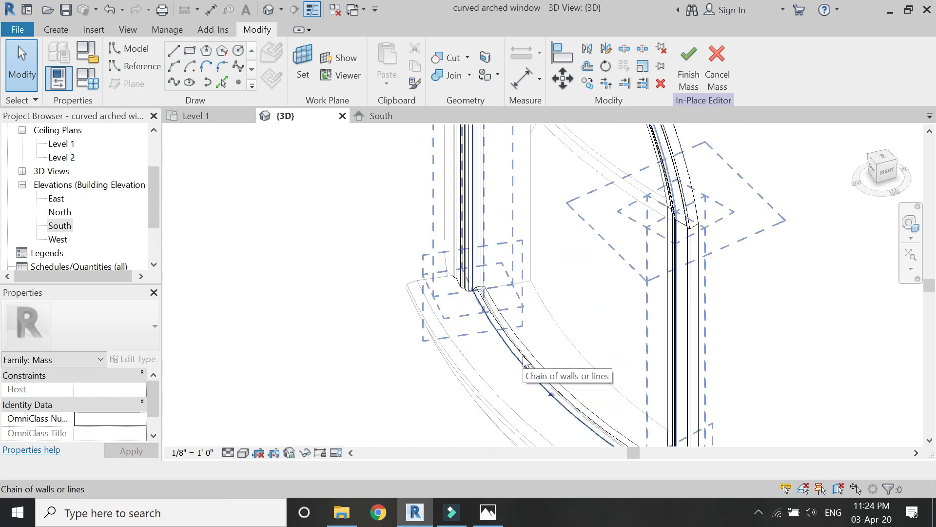
key(Tab)
key(Tab)
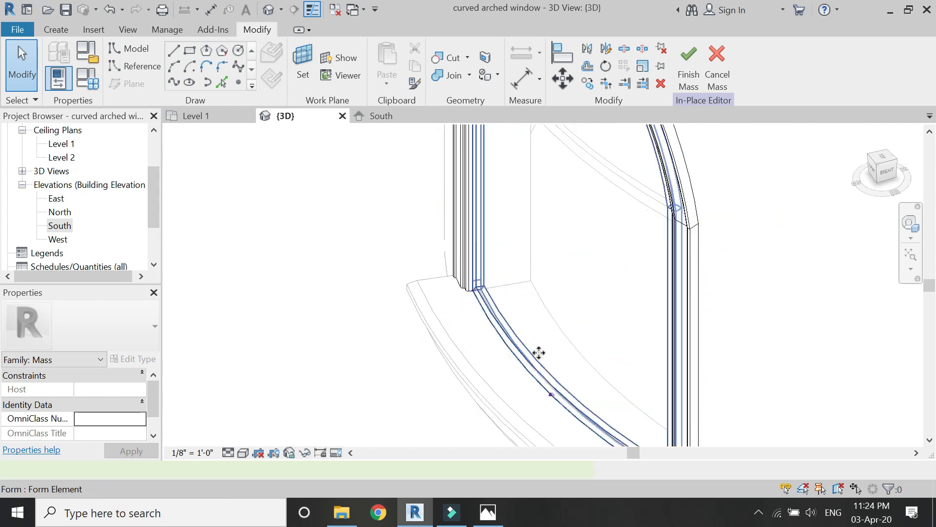
click(536, 353)
scroll(580, 328, down, 2)
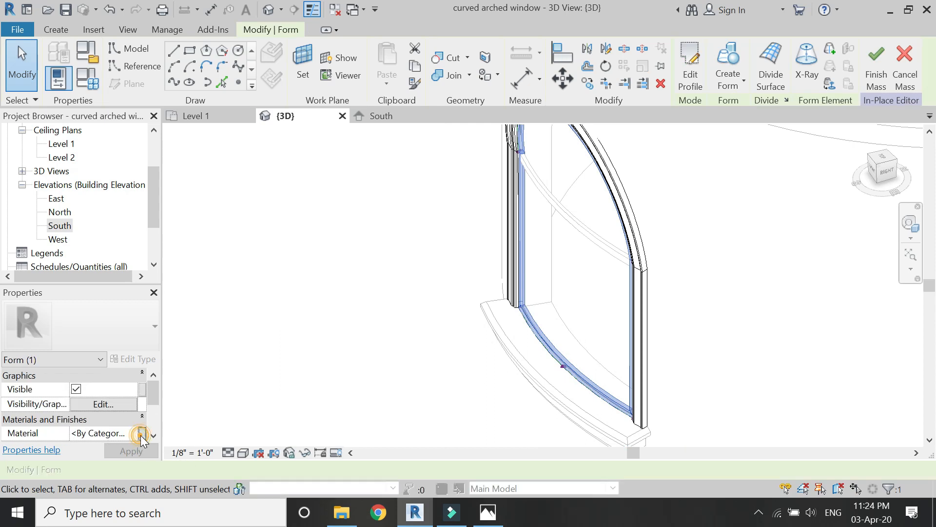
click(142, 433)
click(253, 234)
click(385, 393)
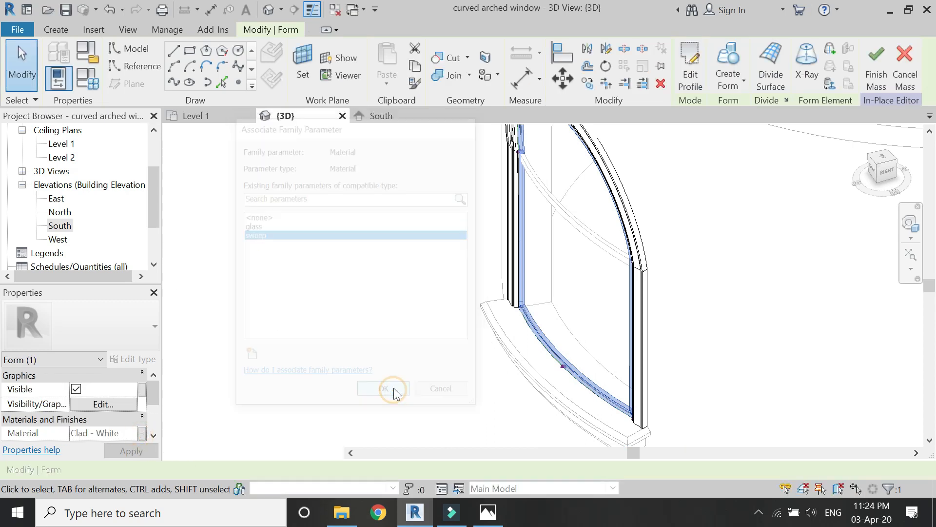
click(362, 373)
click(688, 66)
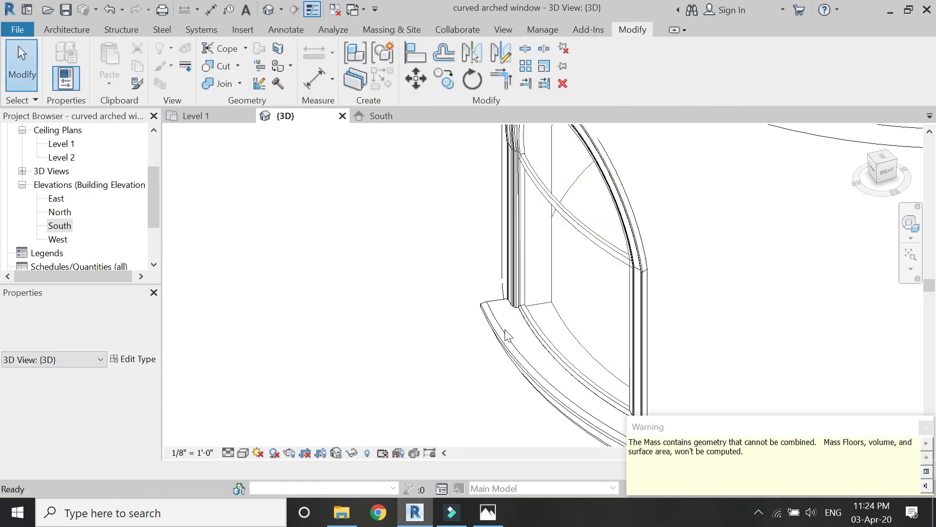
scroll(436, 264, down, 1)
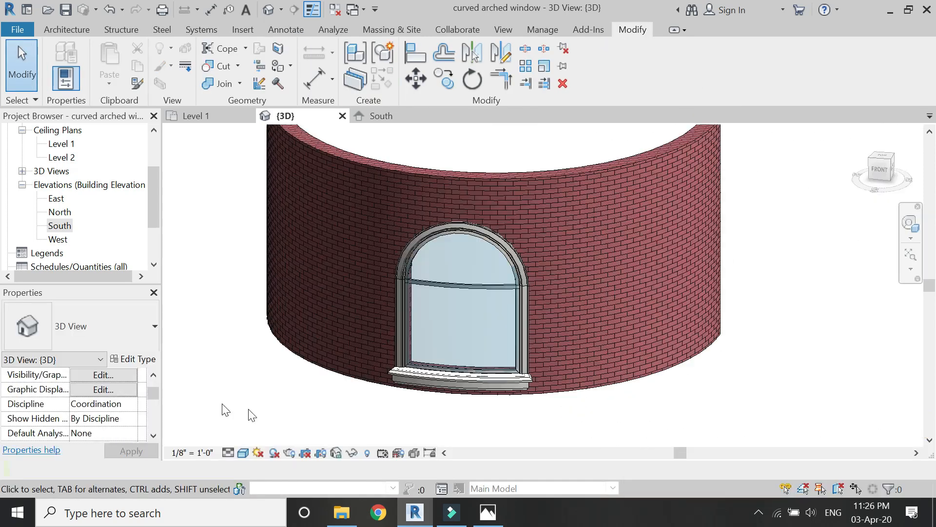
mouse_move(249, 412)
shift+middle_down()
mouse_move(429, 378)
mouse_move(404, 337)
shift+middle_up()
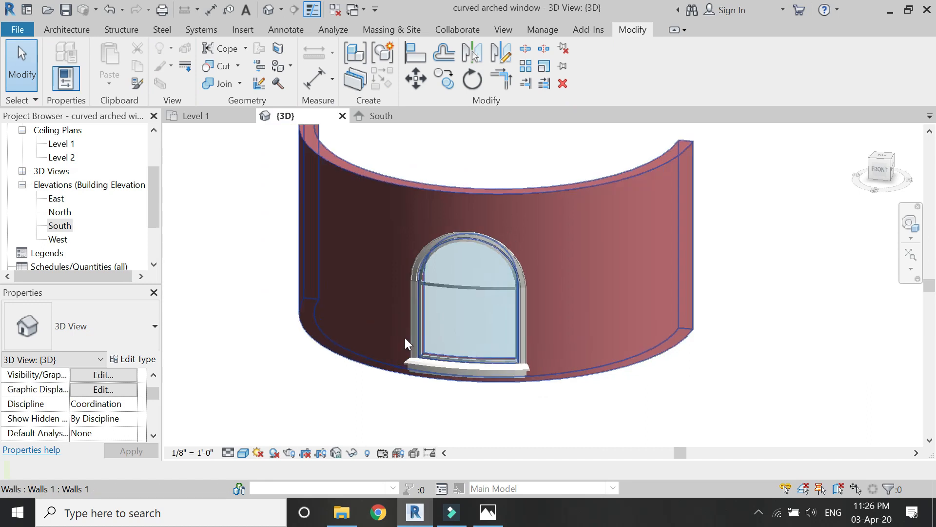
click(910, 223)
drag(441, 297, 319, 369)
key(Escape)
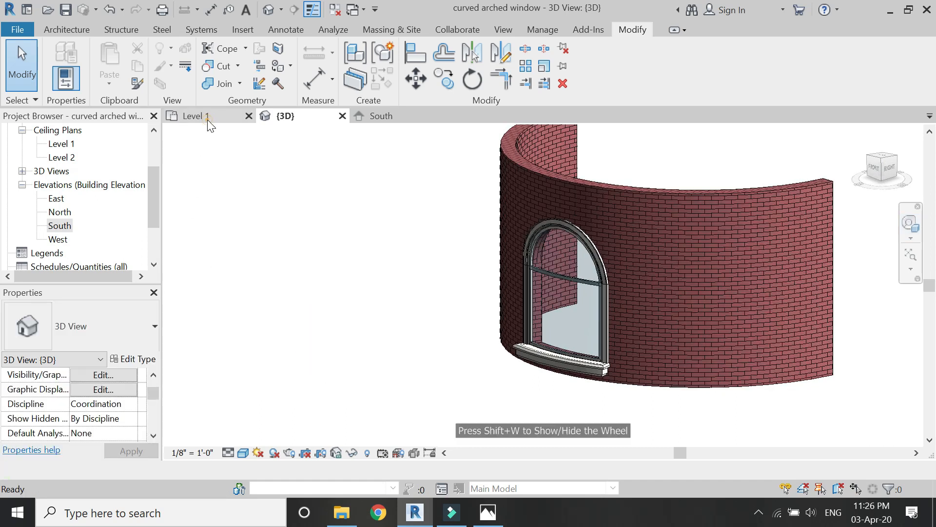
Place a perspective camera in the Level 1 plan, outside the wall southwest of the window, and aim it through the window.
click(209, 122)
scroll(516, 257, down, 3)
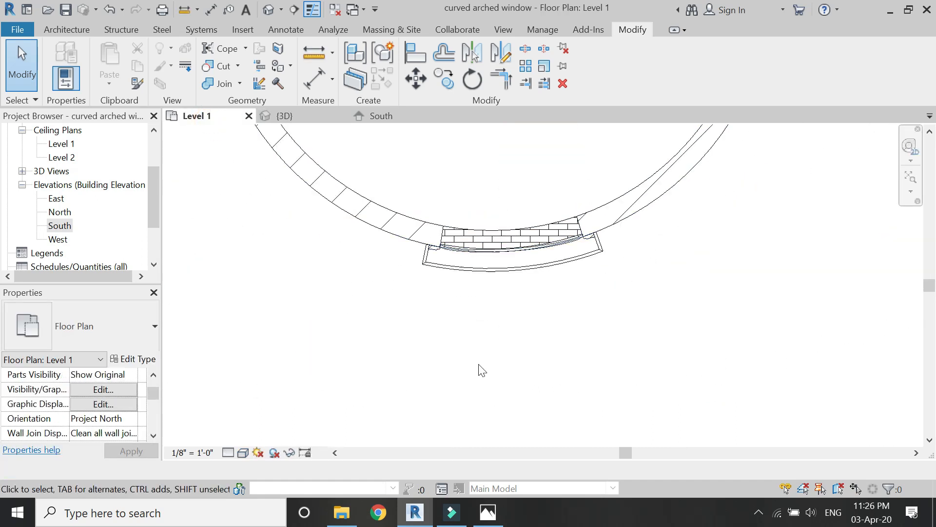
scroll(478, 363, down, 3)
scroll(476, 349, up, 5)
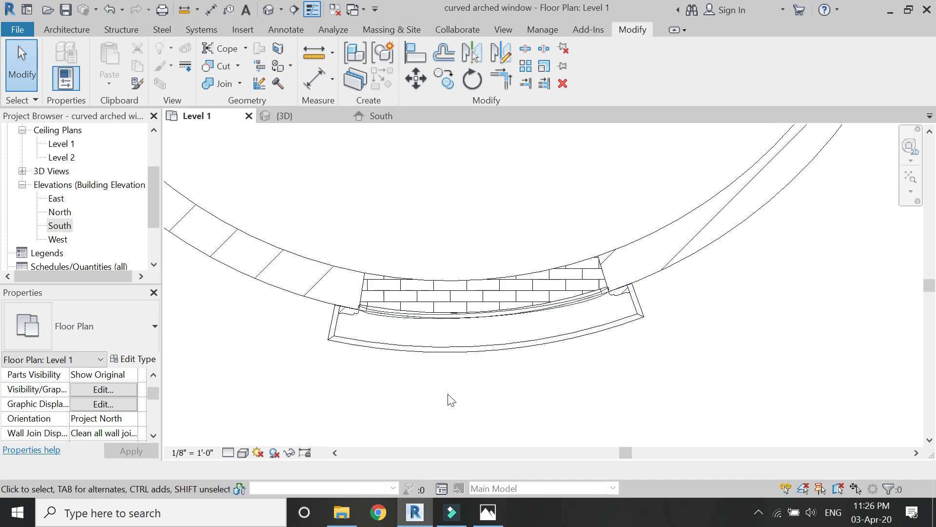
scroll(491, 345, down, 5)
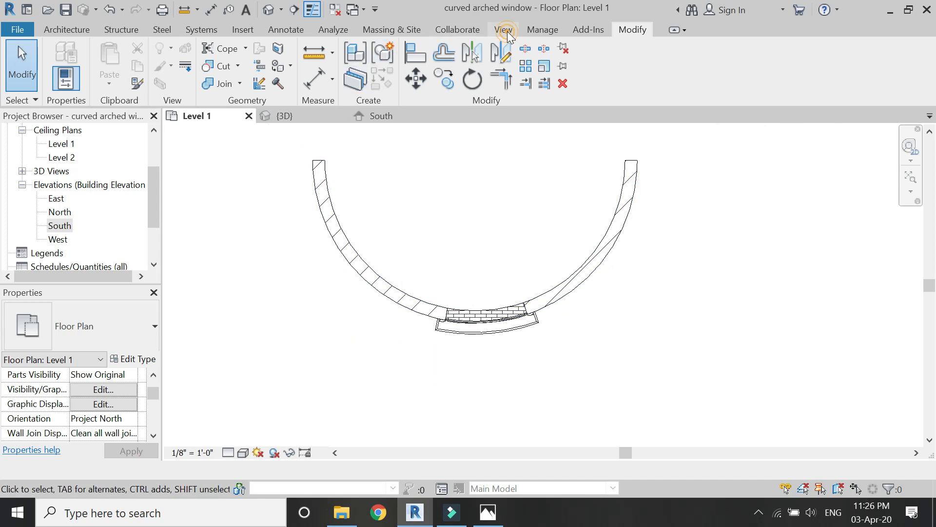
click(399, 86)
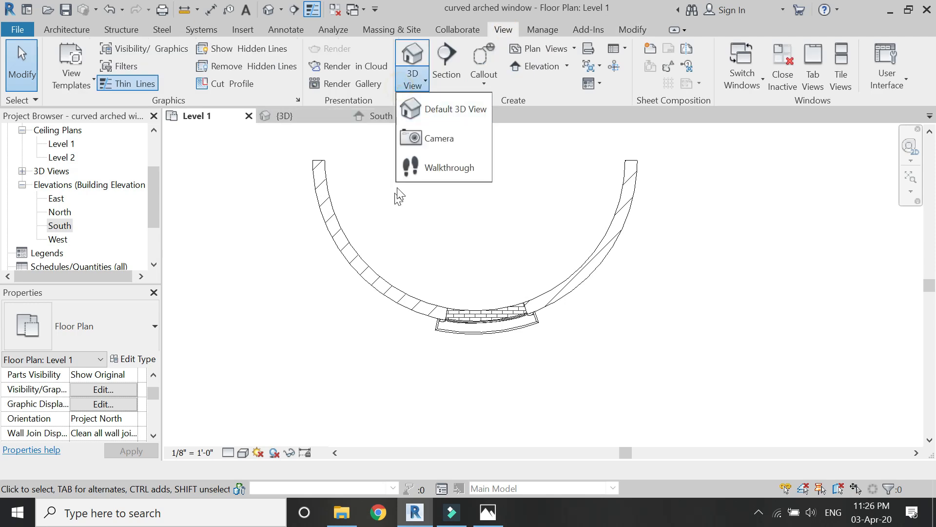
click(420, 137)
click(411, 403)
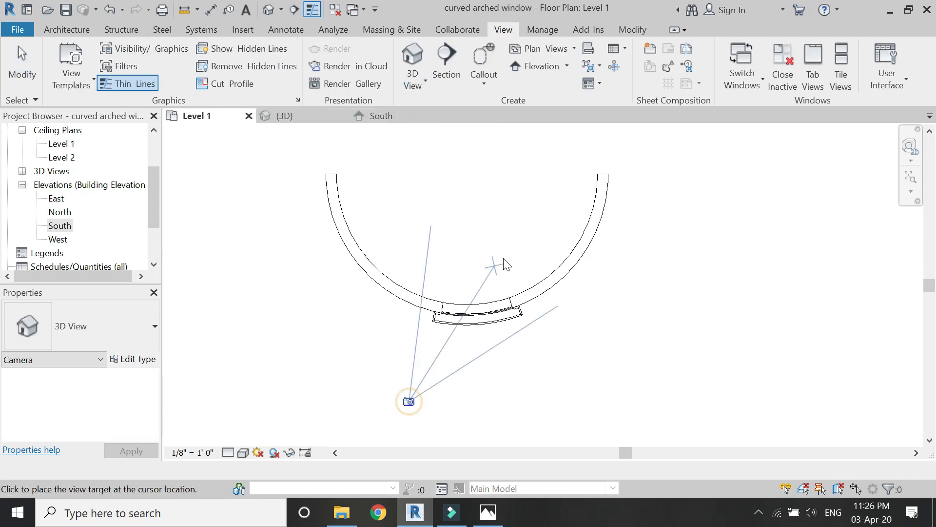
click(487, 270)
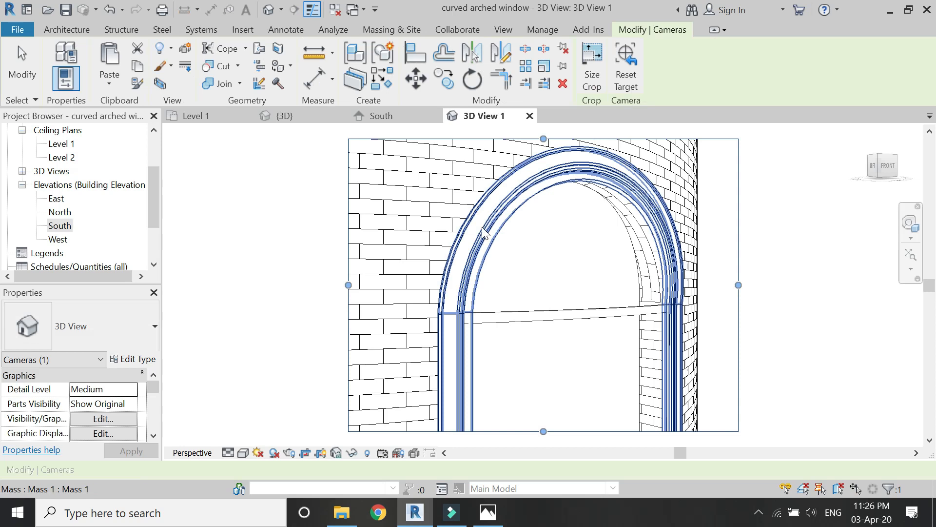
Enlarge the camera view's crop region downward, upward and sideways so it frames the whole window and sill.
scroll(491, 254, down, 3)
drag(508, 315, 508, 426)
drag(593, 307, 601, 307)
drag(513, 190, 513, 174)
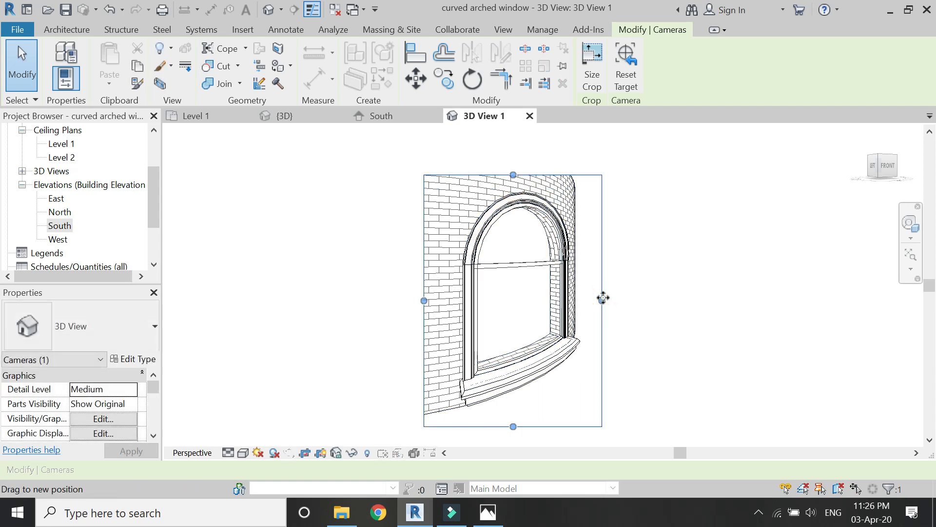